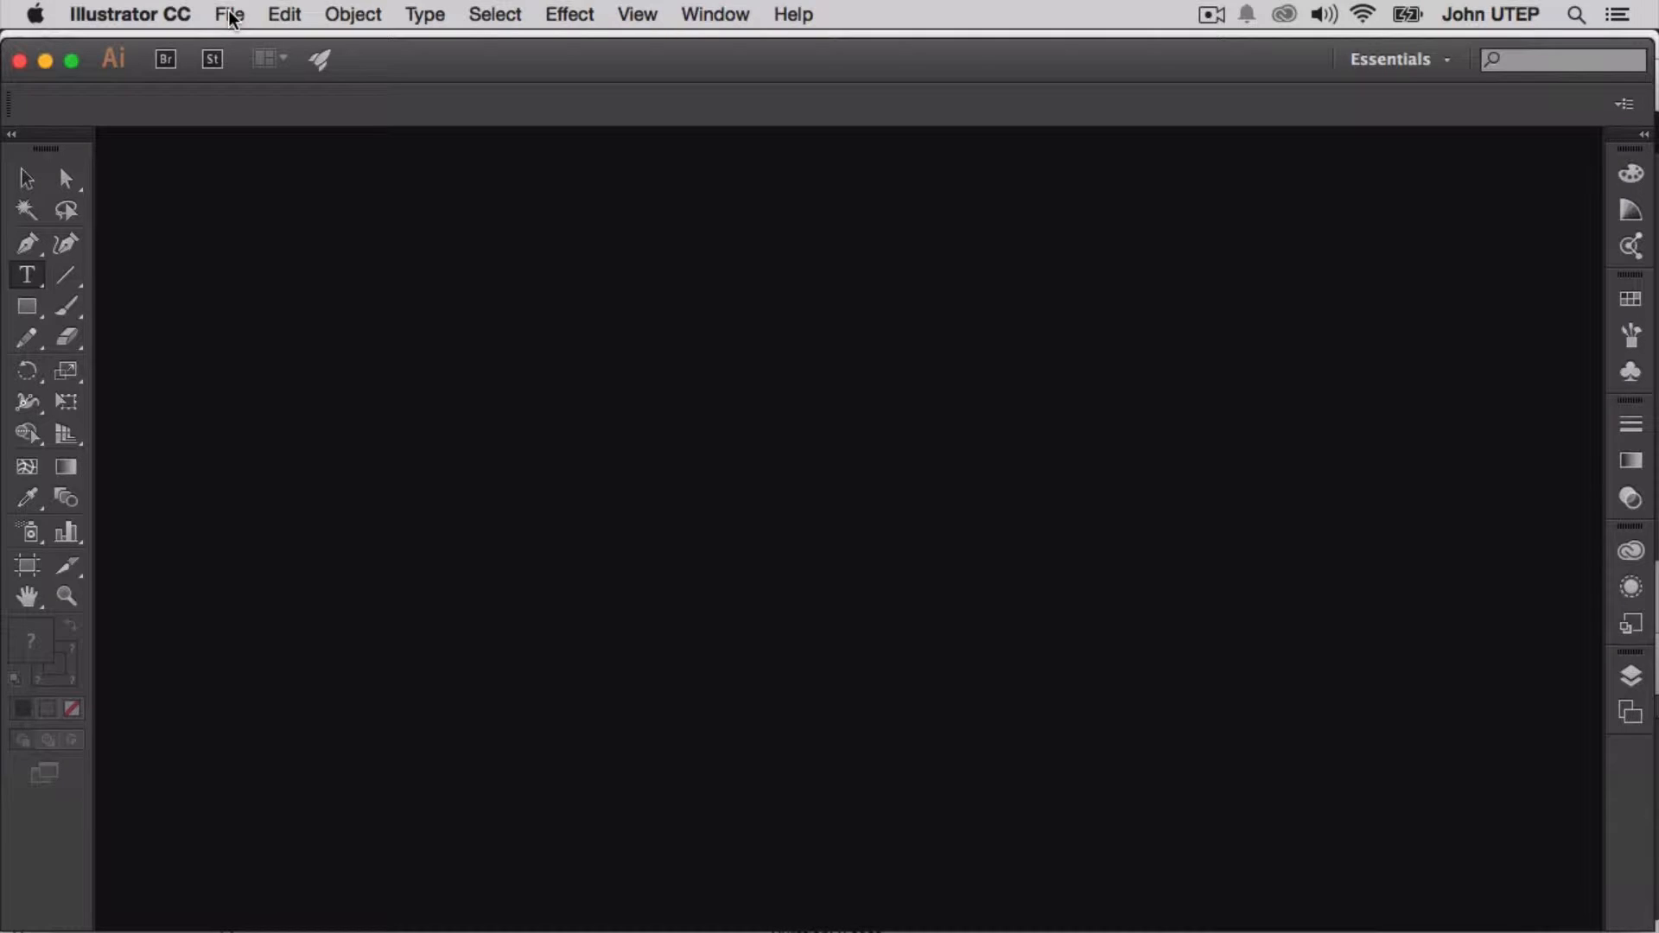
Create a new Letter-size document using the Print profile, with landscape orientation and inches as units
{"action": "left_click", "coordinate": [230, 16]}
{"action": "left_click", "coordinate": [239, 39]}
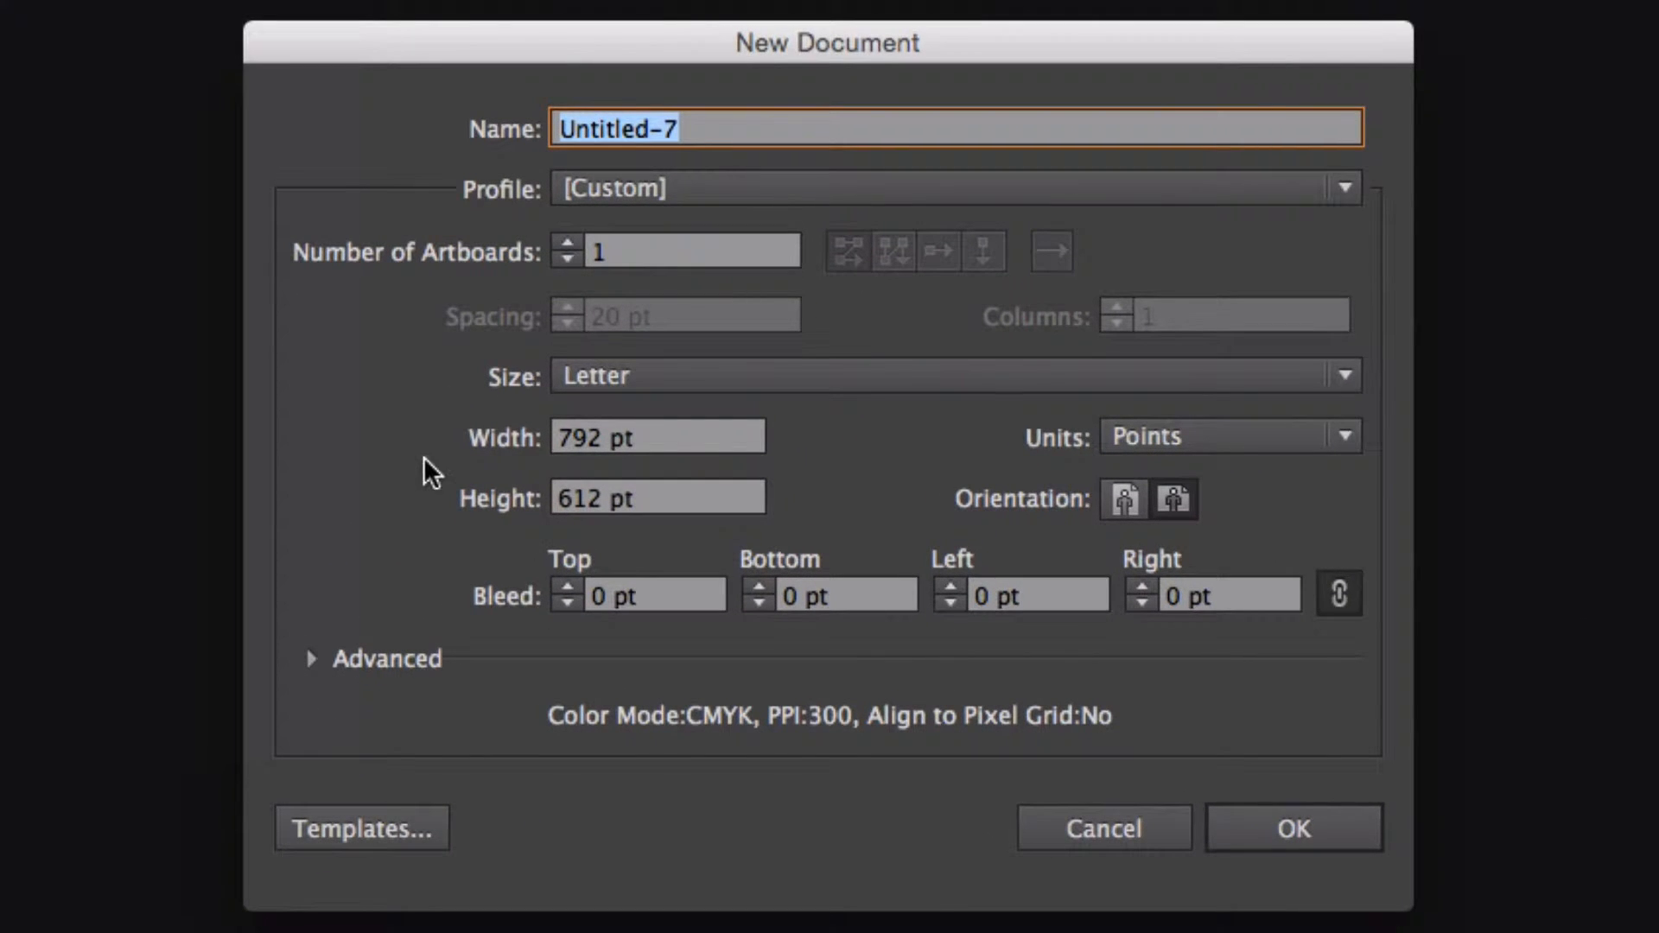
{"action": "left_click", "coordinate": [683, 186]}
{"action": "left_click", "coordinate": [629, 290]}
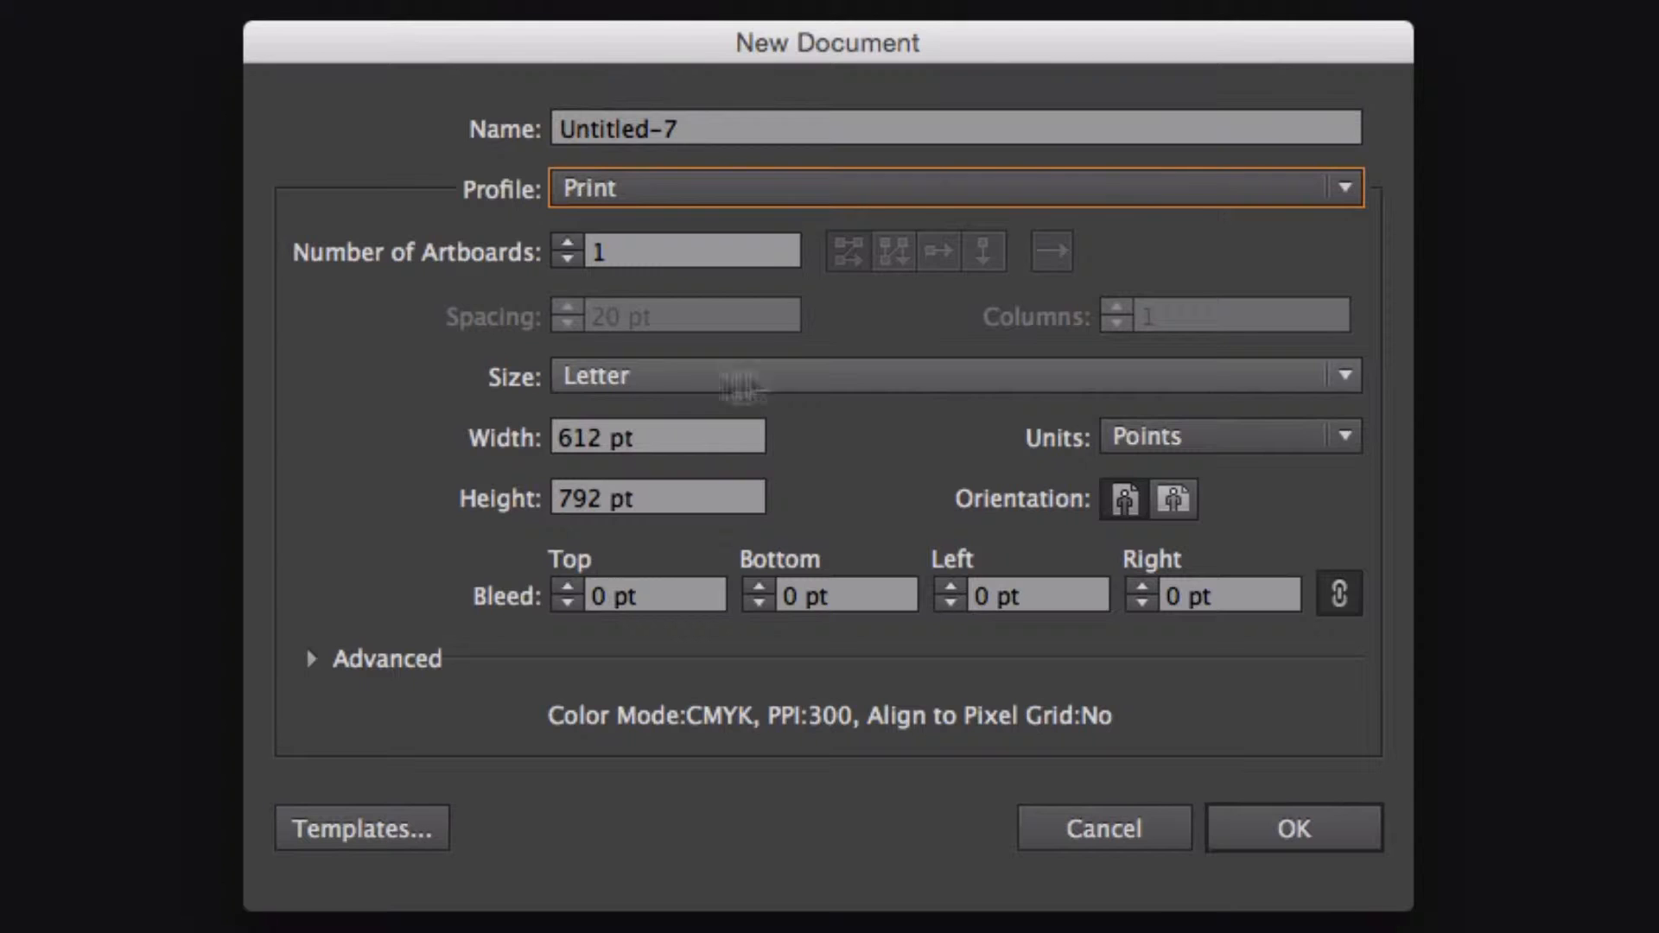
{"action": "left_click", "coordinate": [1172, 495]}
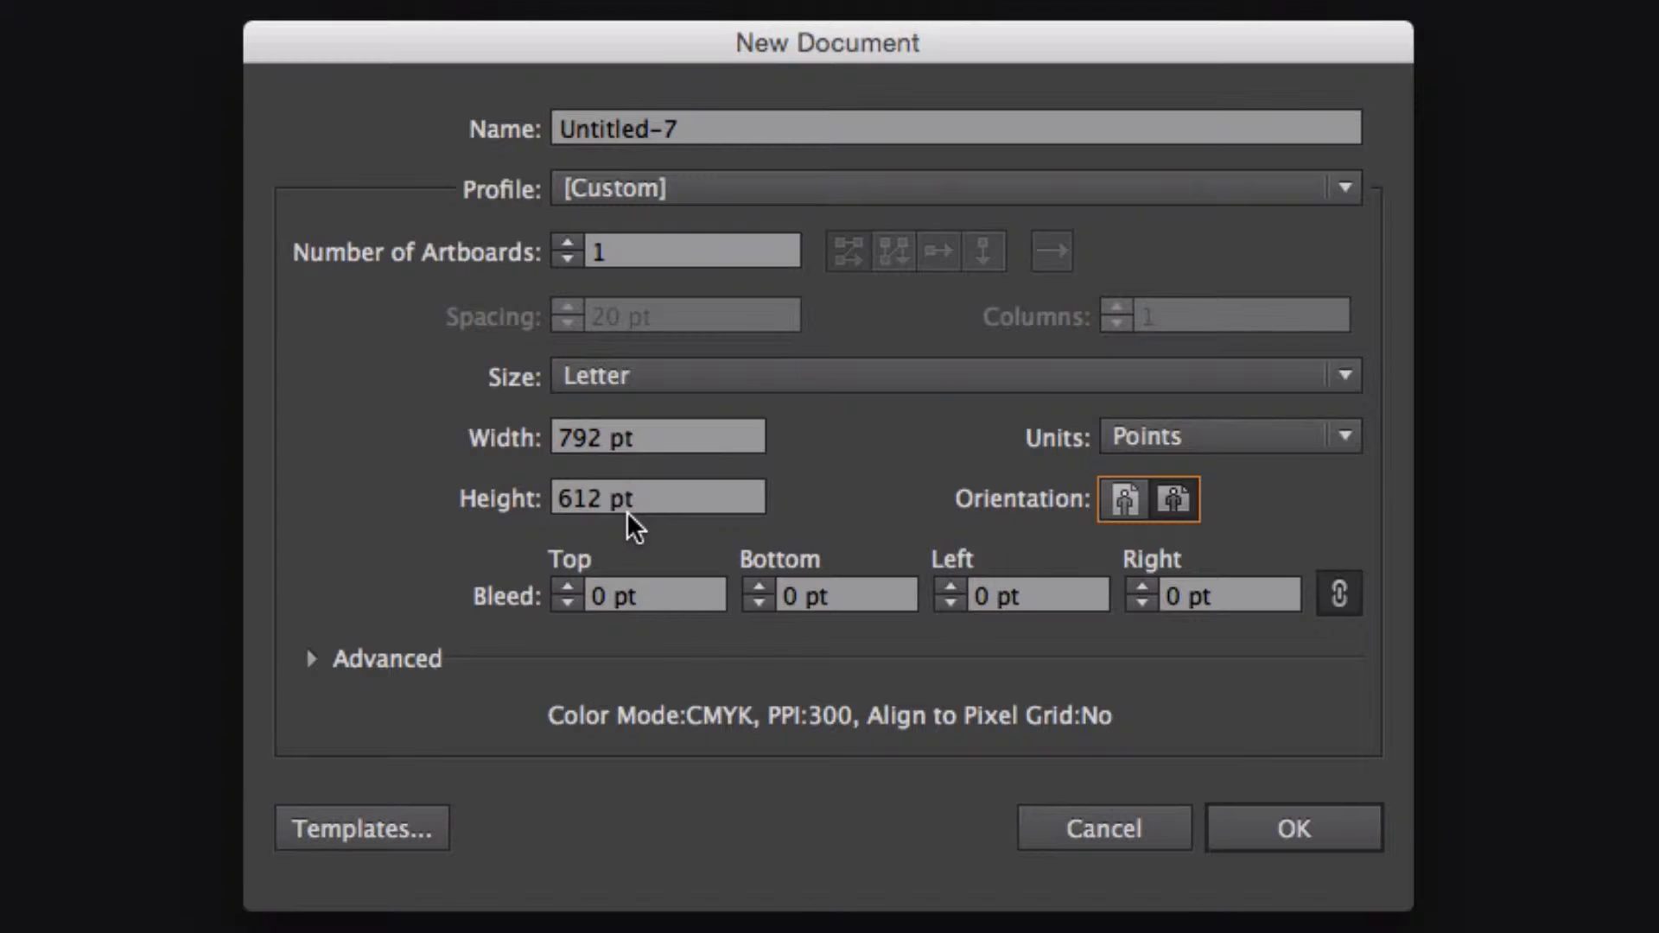
{"action": "left_click", "coordinate": [1214, 437]}
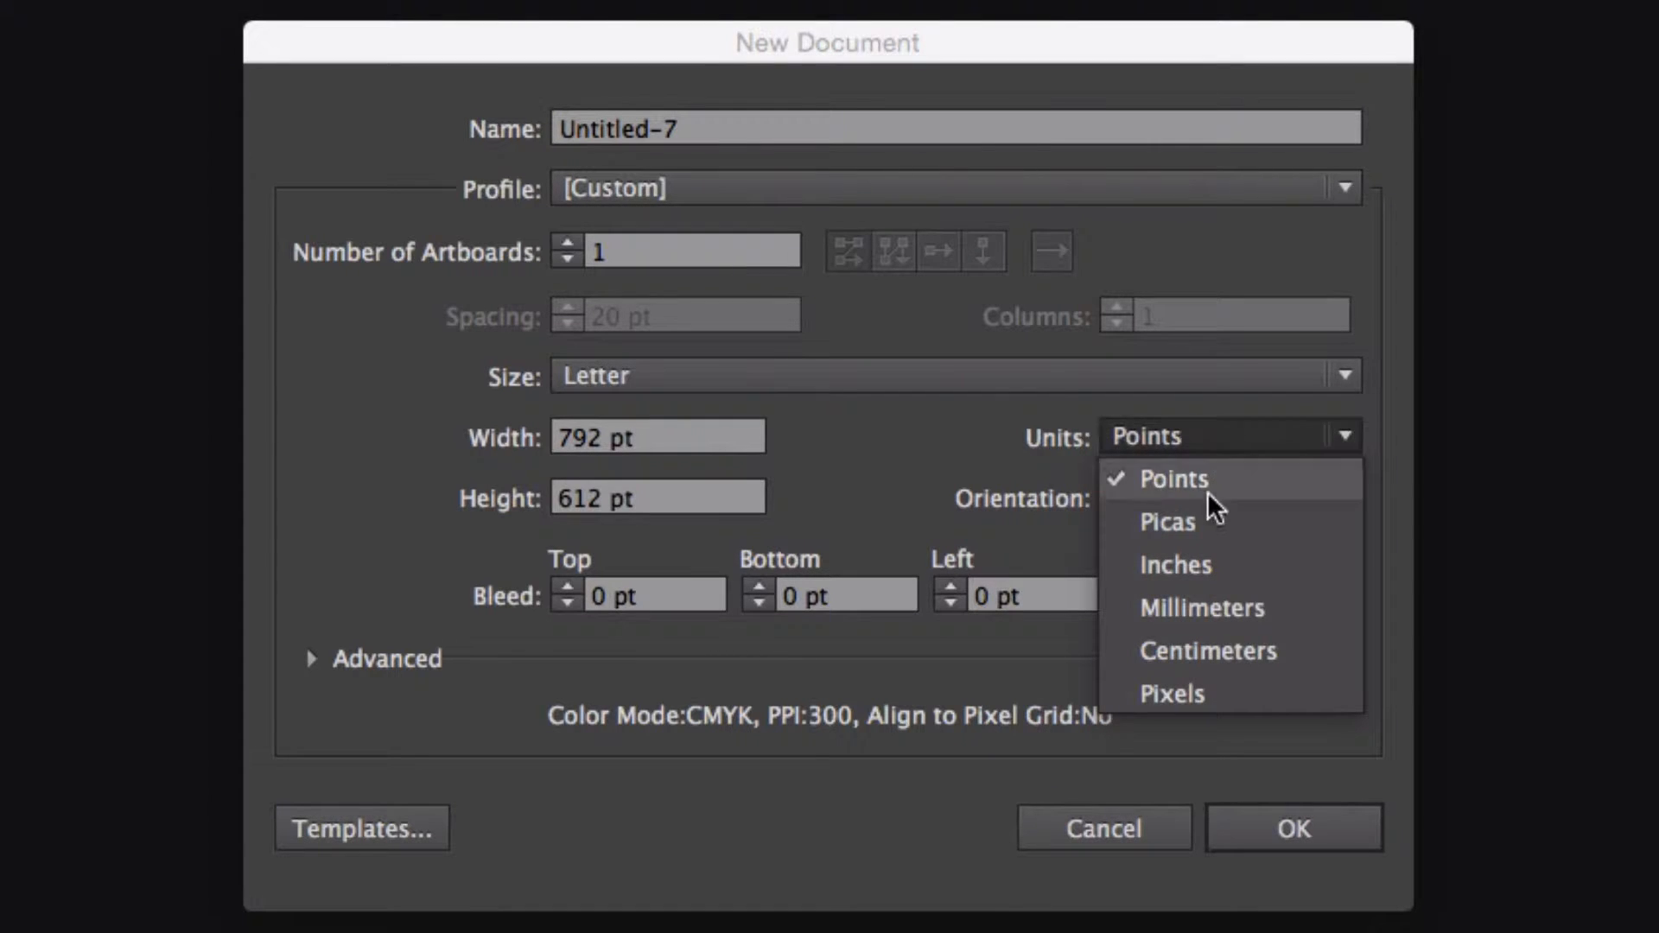
{"action": "left_click", "coordinate": [1181, 563]}
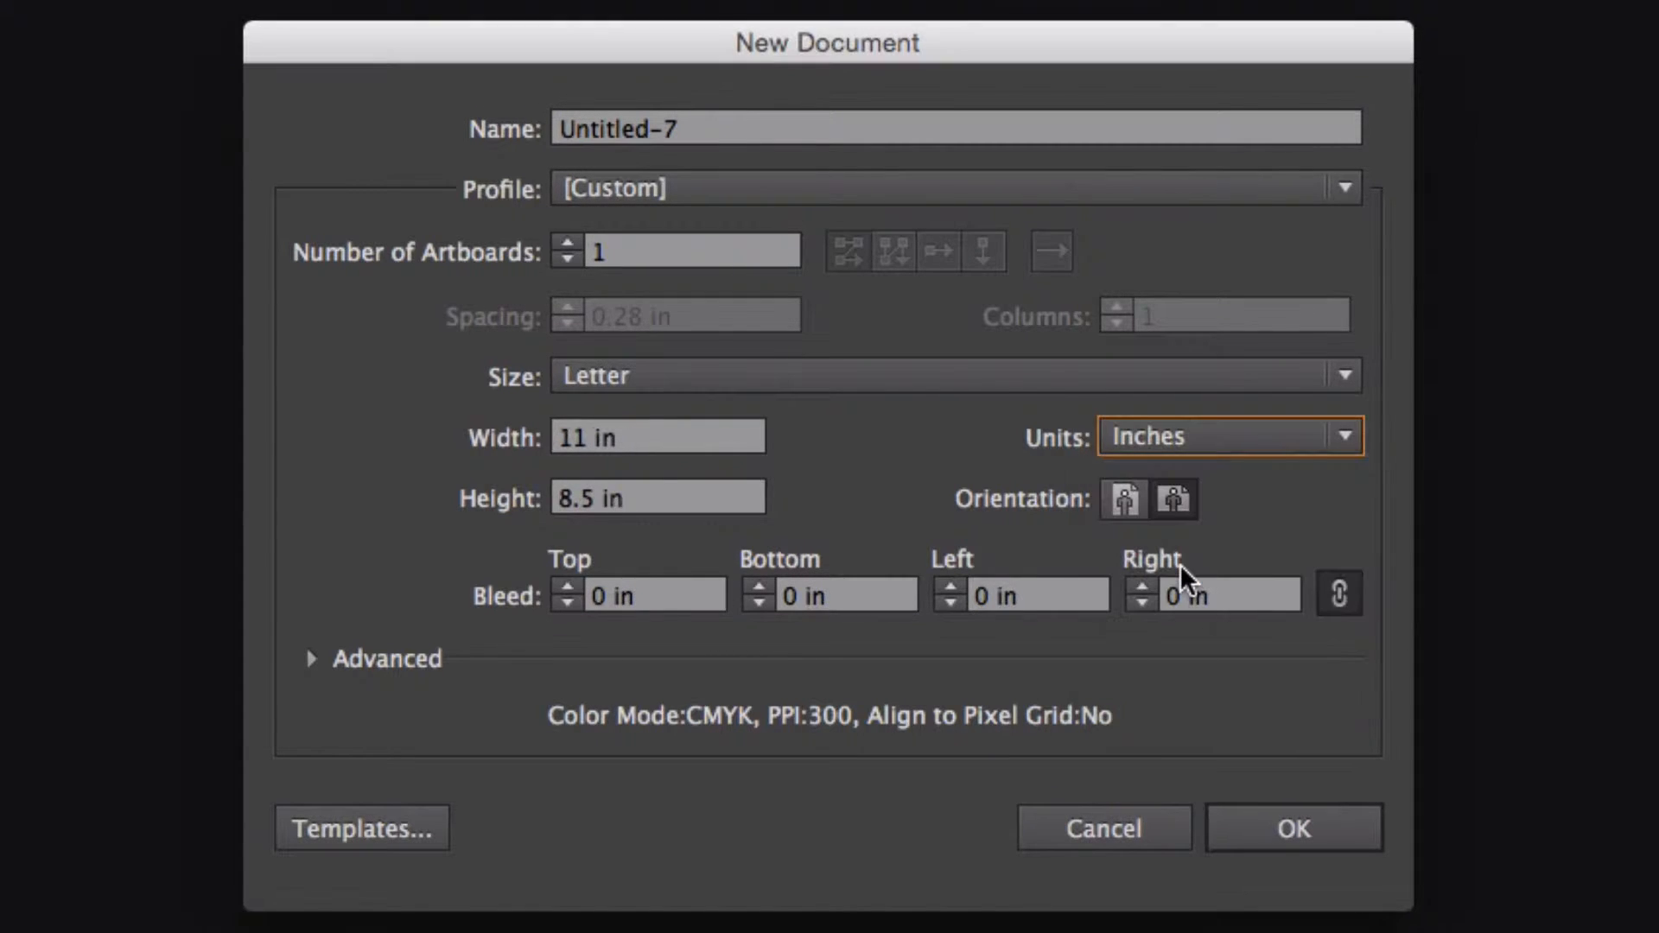
{"action": "left_click", "coordinate": [311, 660]}
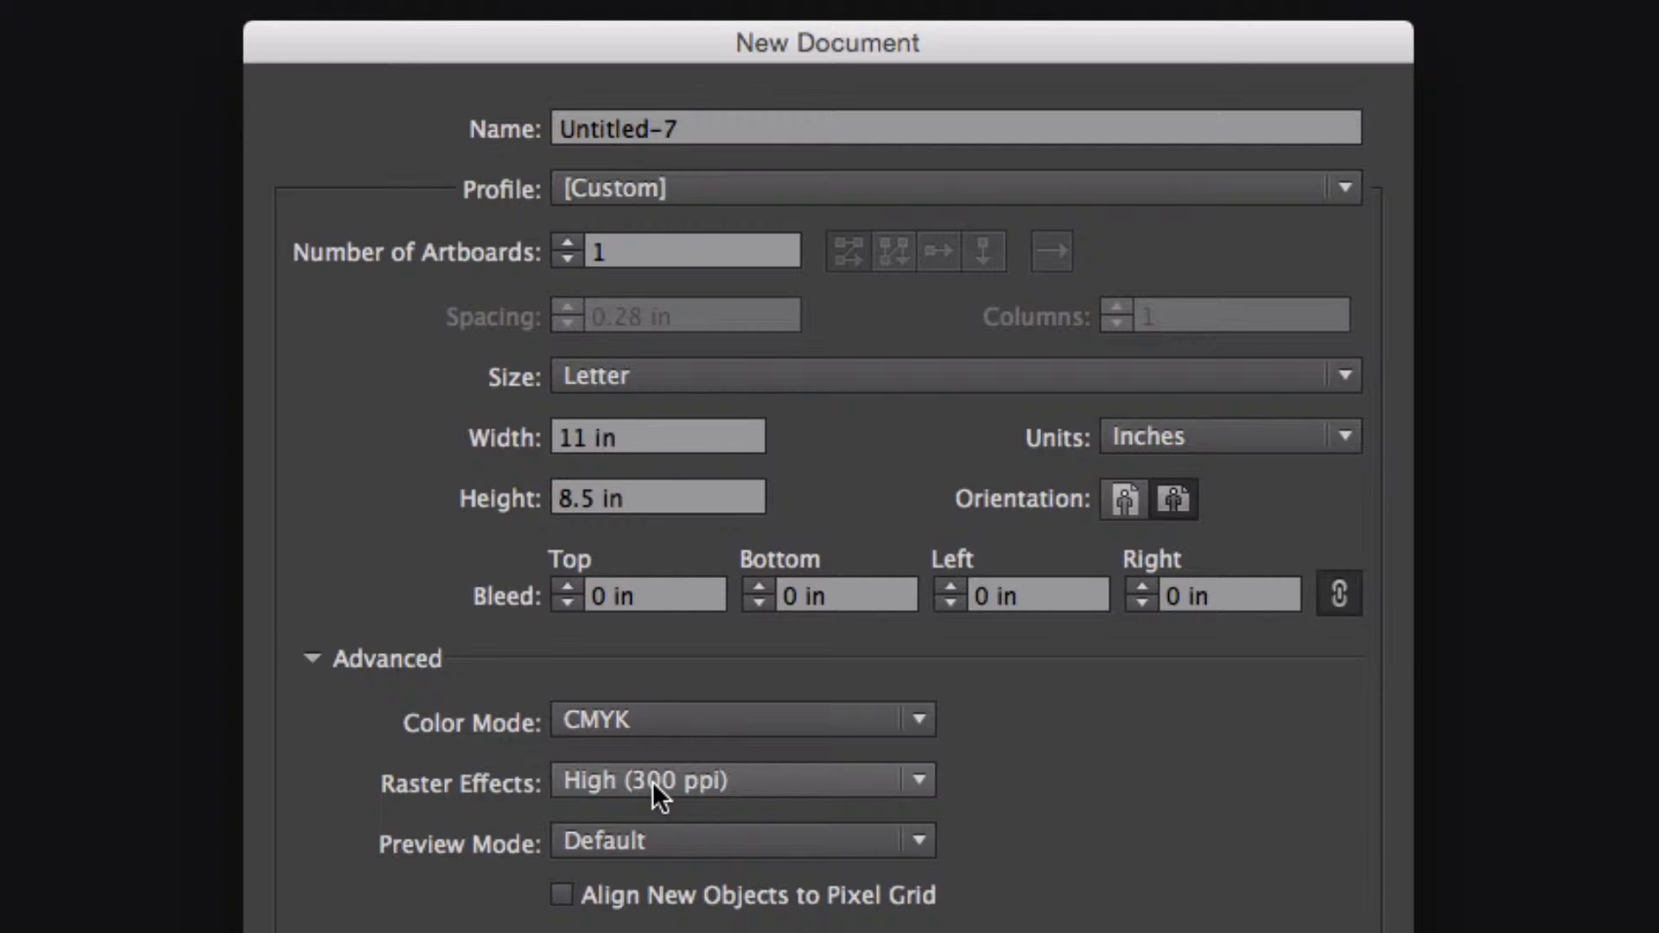
{"action": "left_click", "coordinate": [311, 658]}
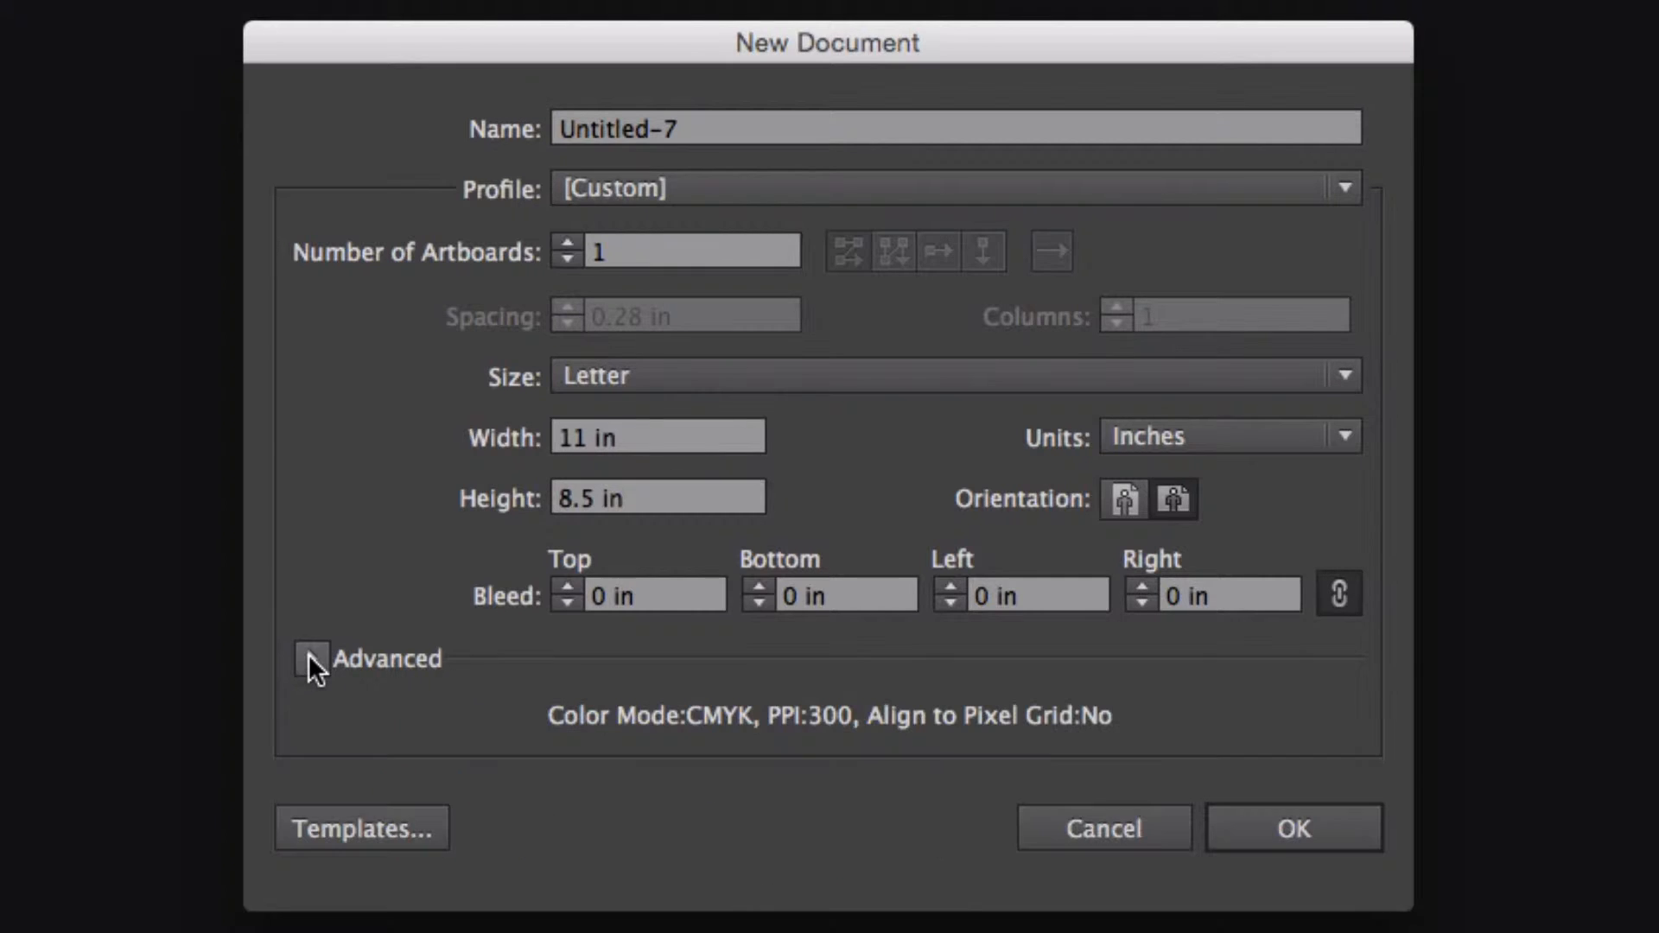
{"action": "left_click", "coordinate": [1291, 828]}
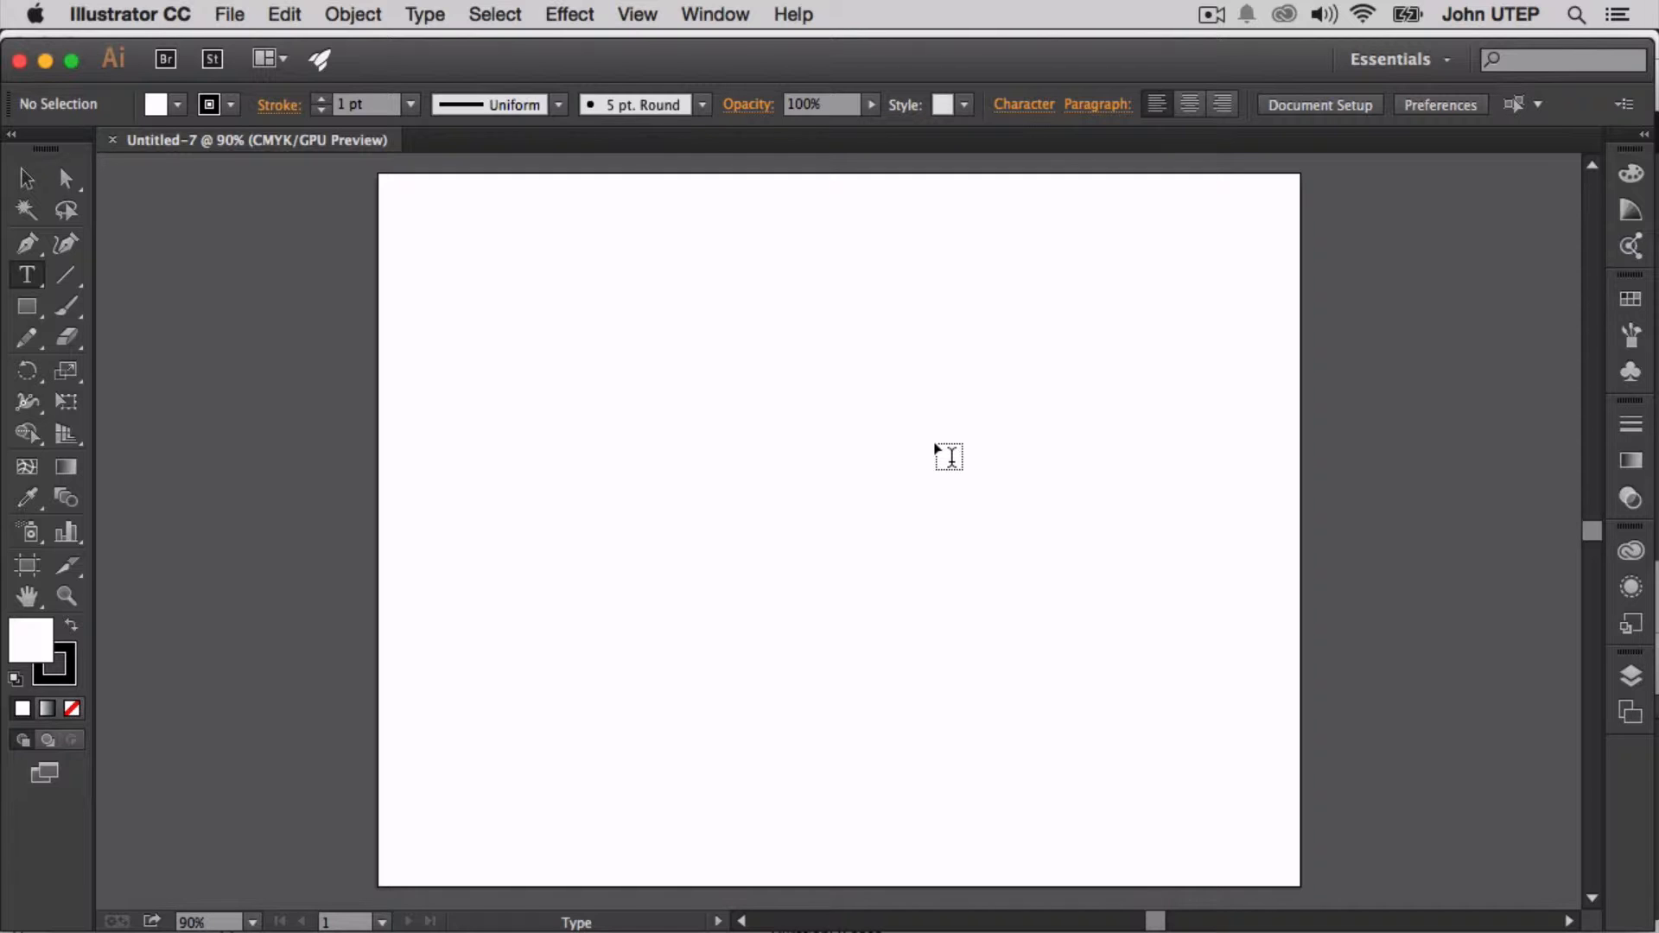
Fit the artboard in view, then zoom through 100% to 150% and pan across it
{"action": "double_click", "coordinate": [26, 596]}
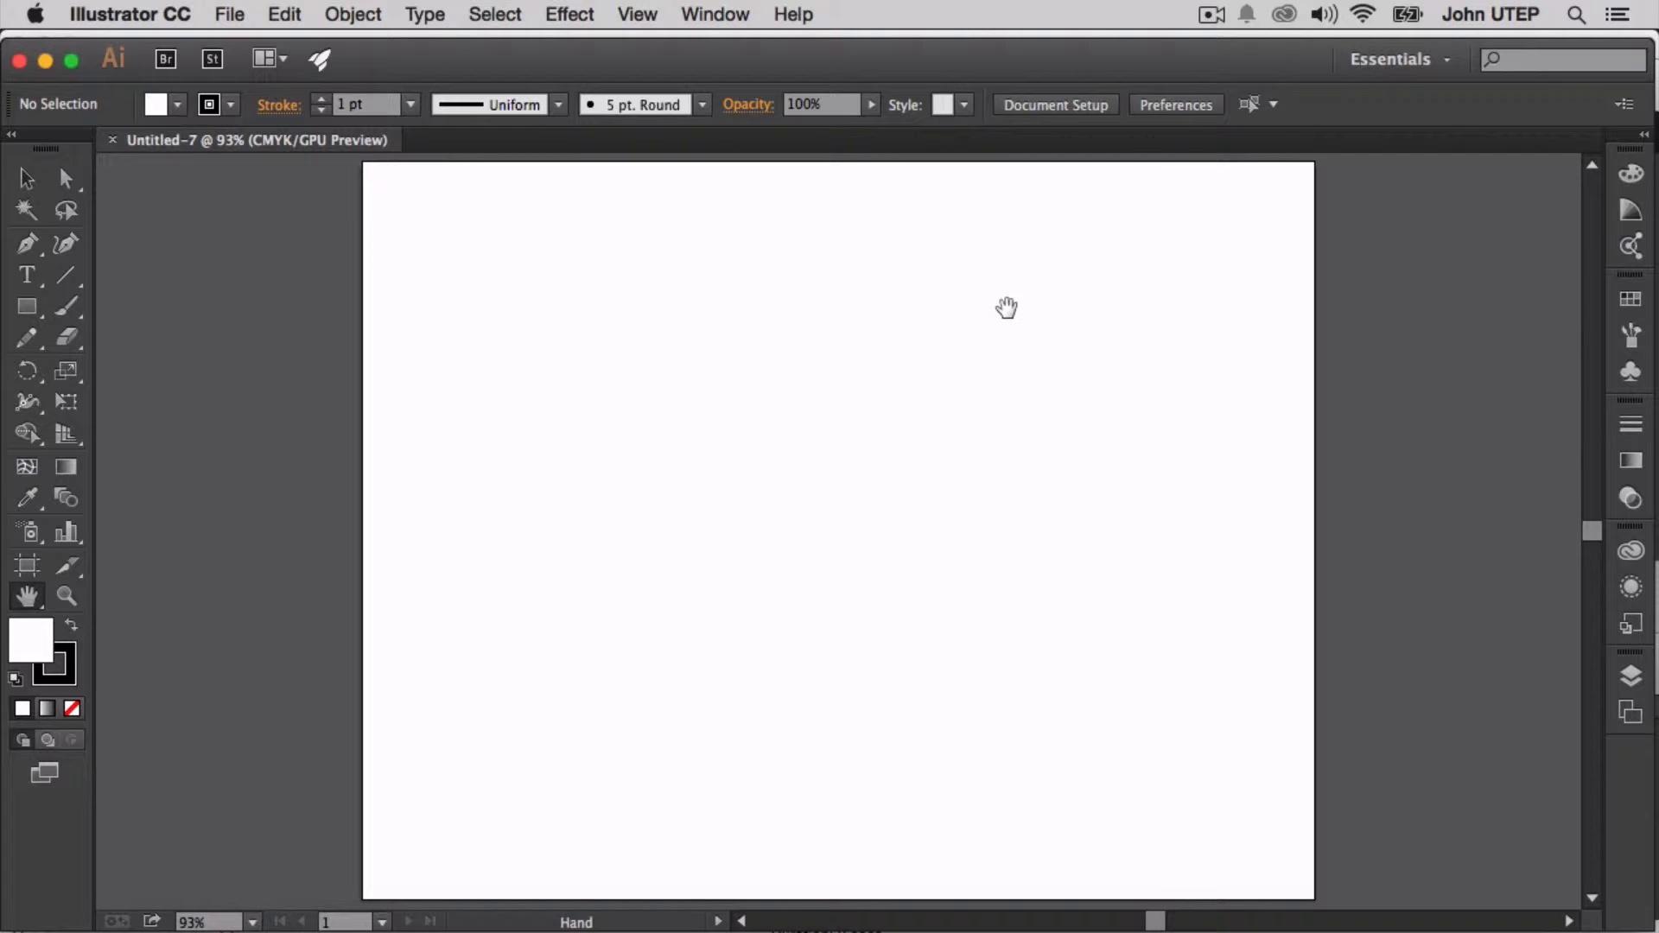
{"action": "double_click", "coordinate": [62, 599]}
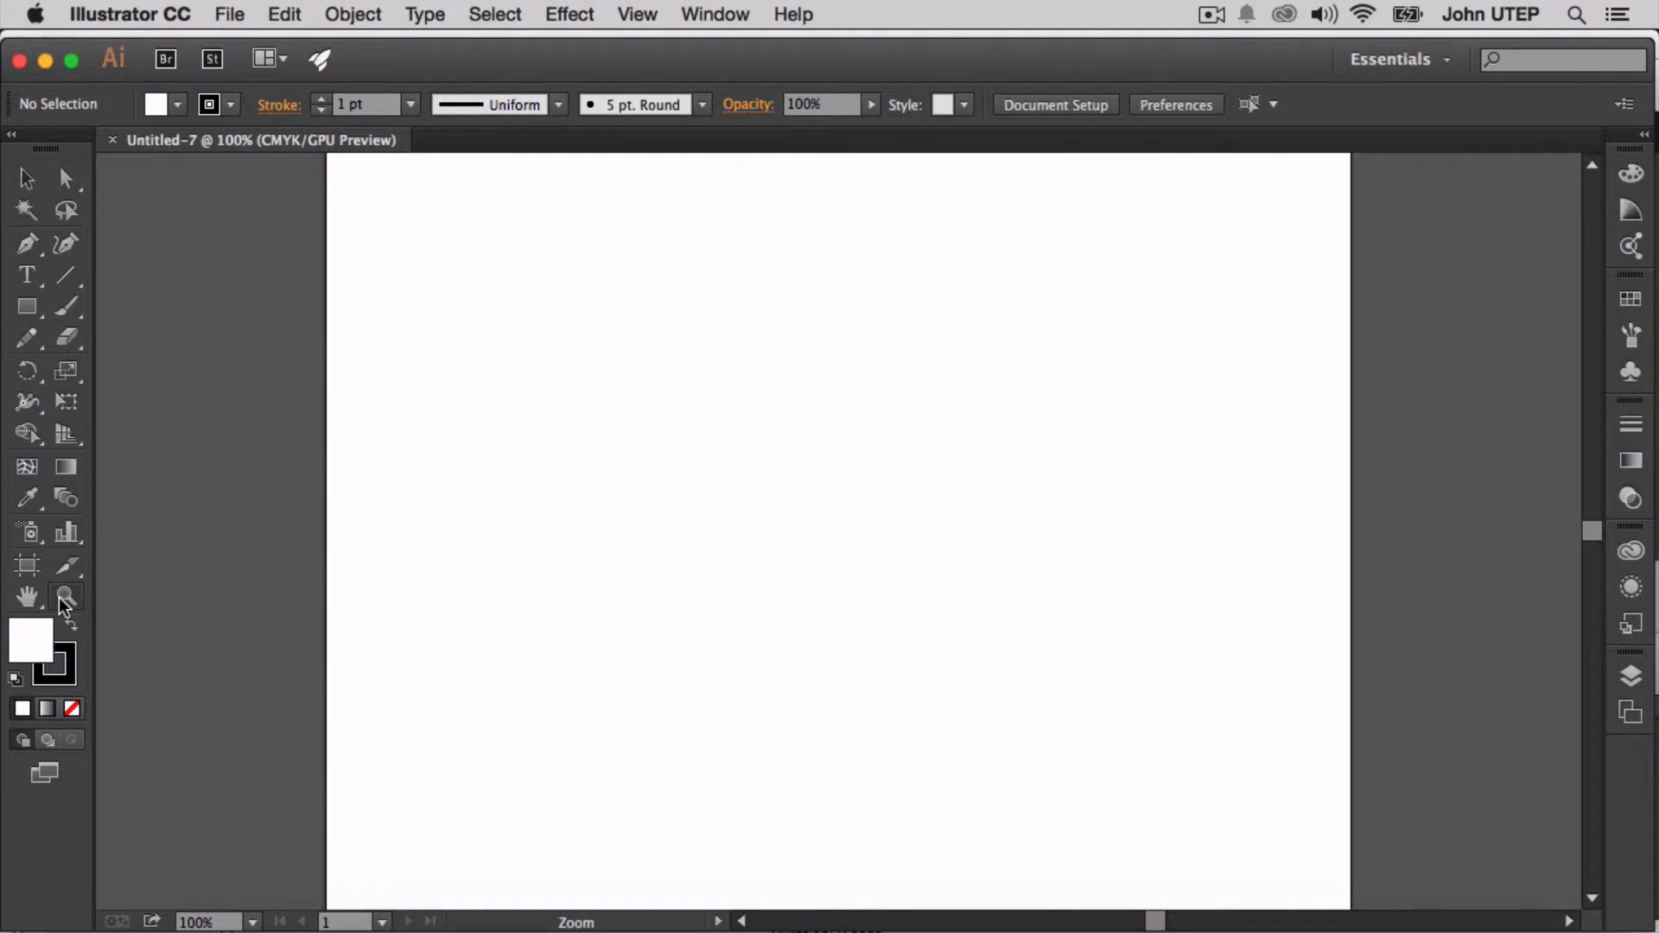
{"action": "left_click", "coordinate": [661, 509]}
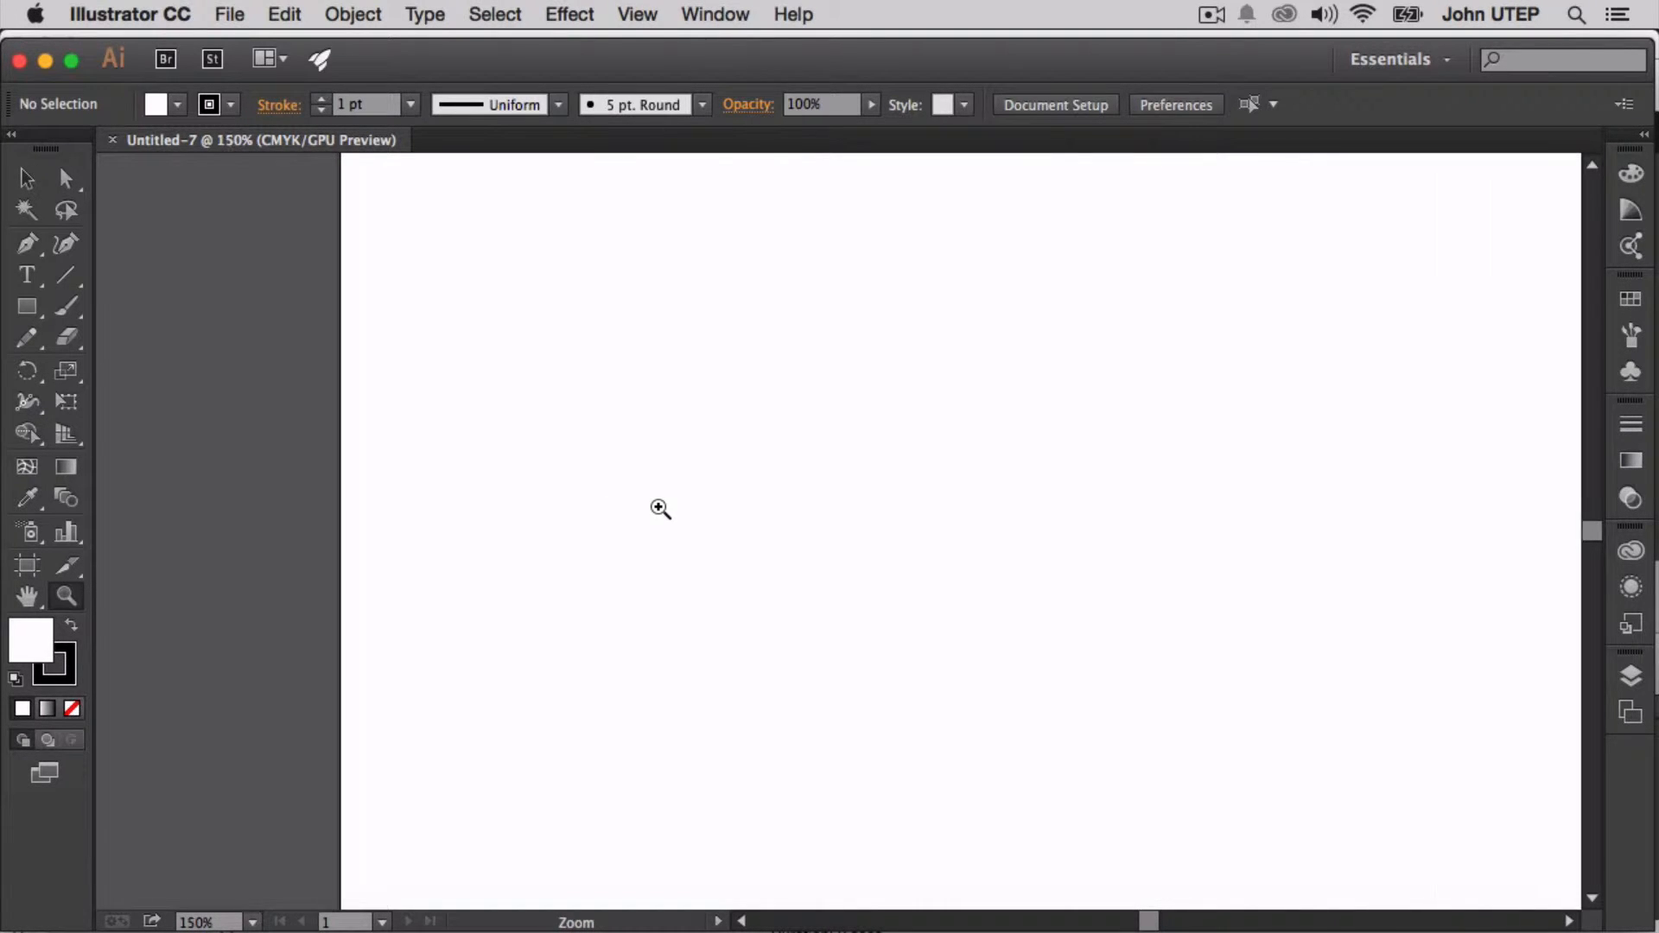
{"action": "key", "text": "space"}
{"action": "left_click_drag", "start_coordinate": [993, 526], "coordinate": [774, 683]}
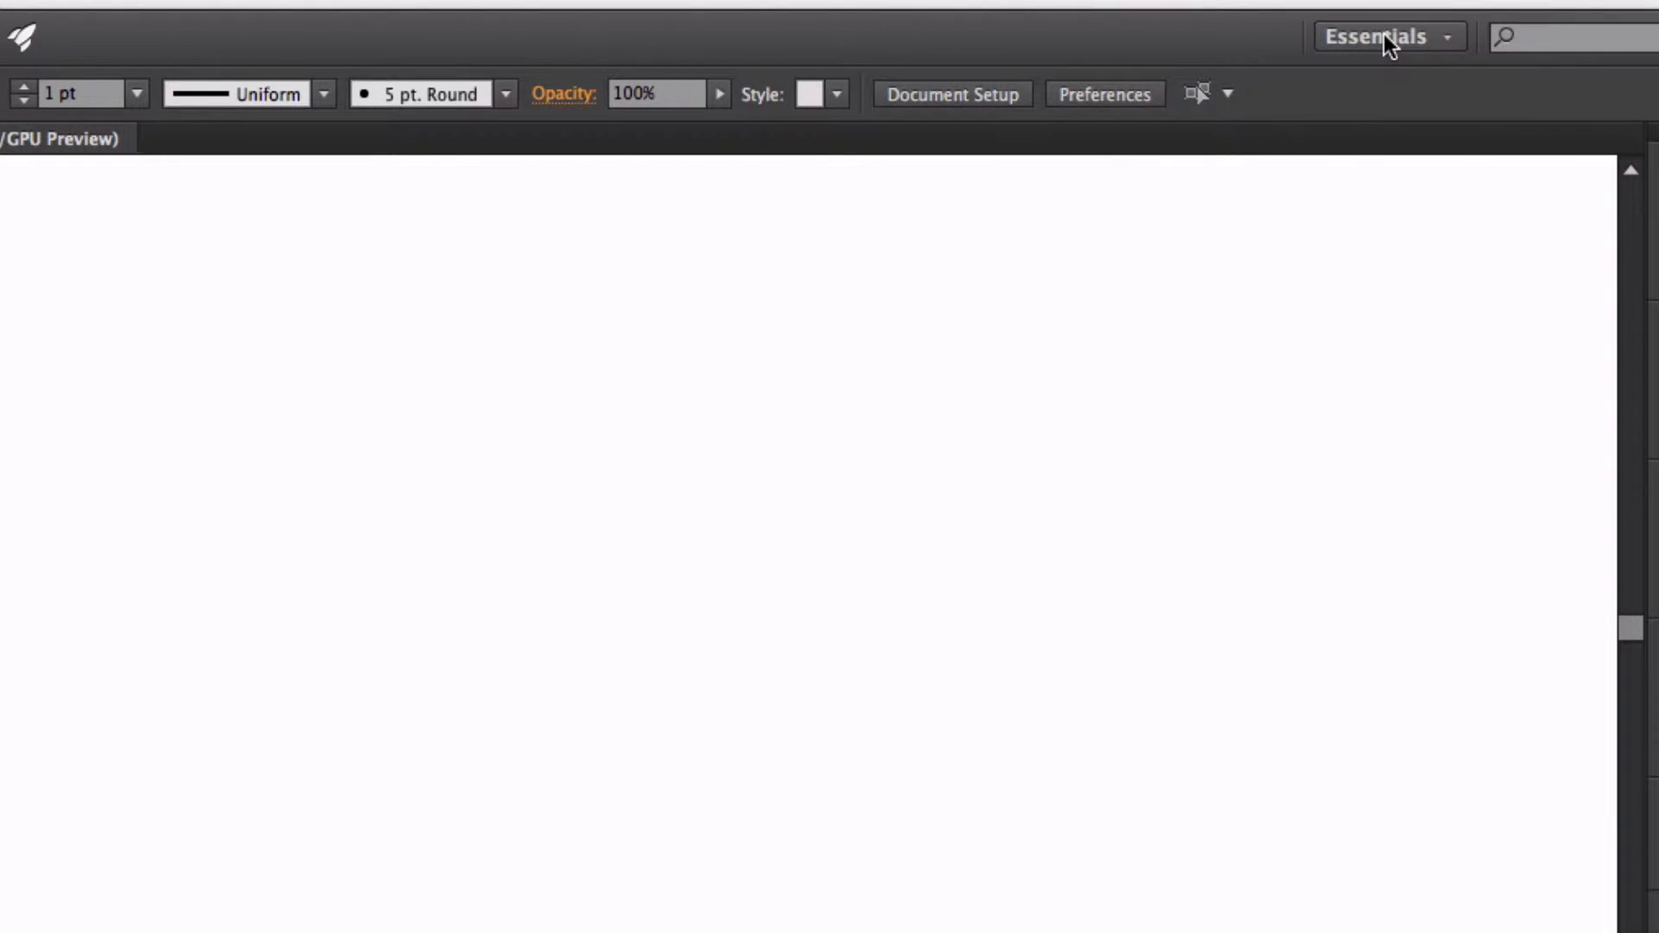
Reset the Essentials workspace and collapse the expanded Libraries panel
{"action": "left_click", "coordinate": [1383, 36]}
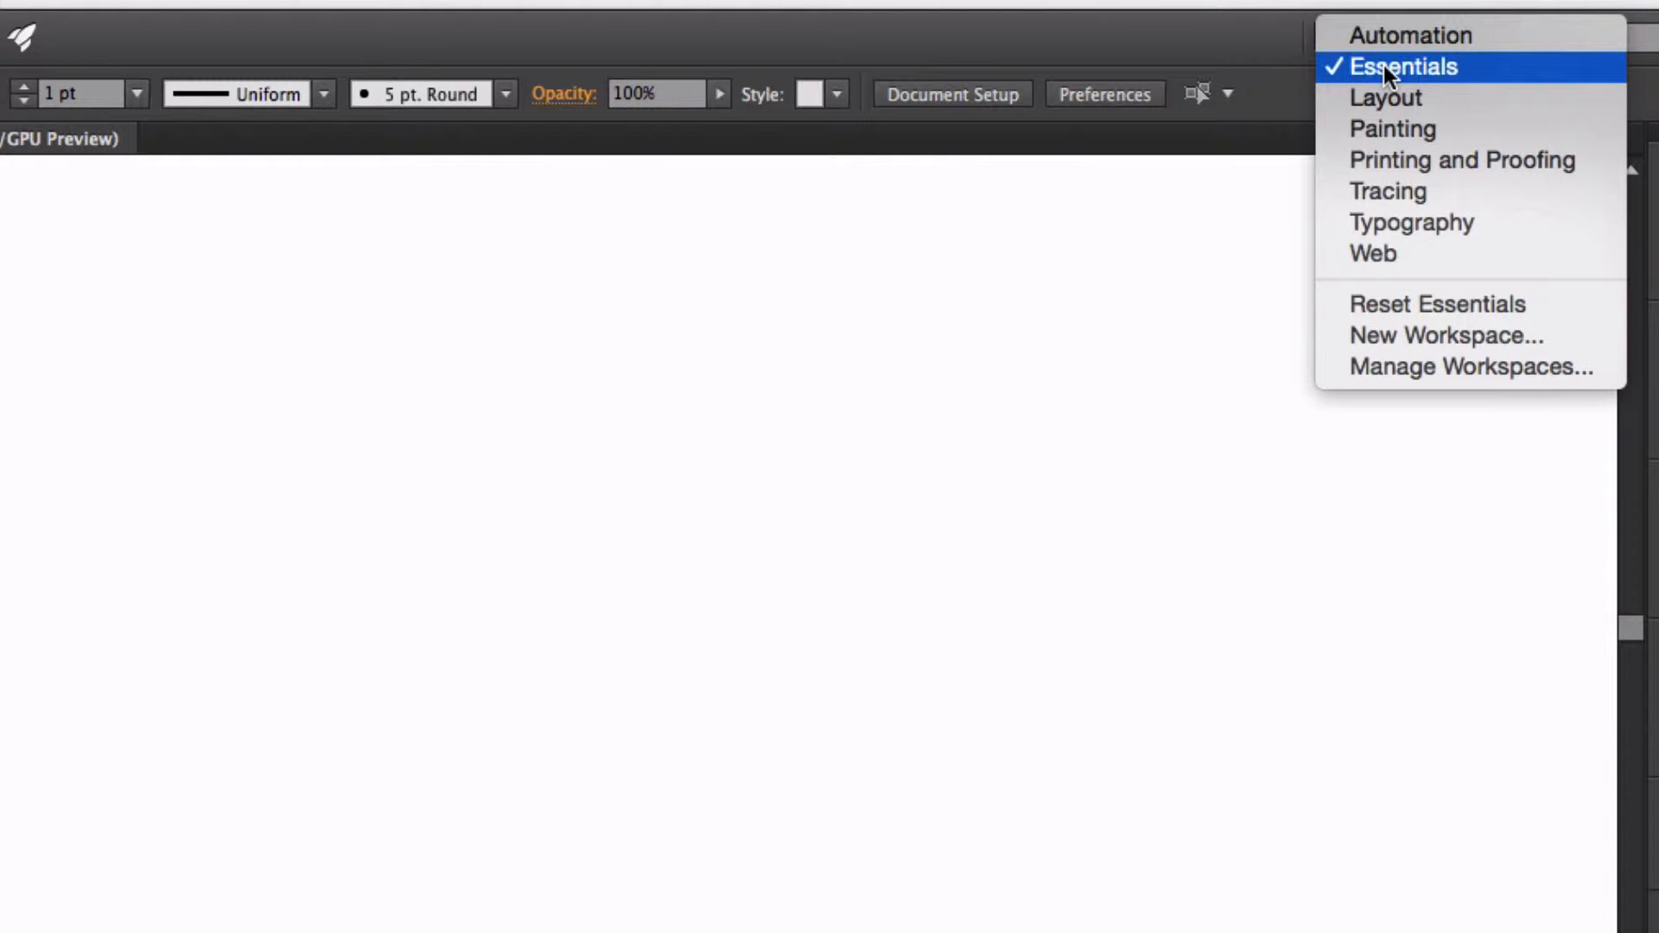
{"action": "left_click", "coordinate": [1413, 304]}
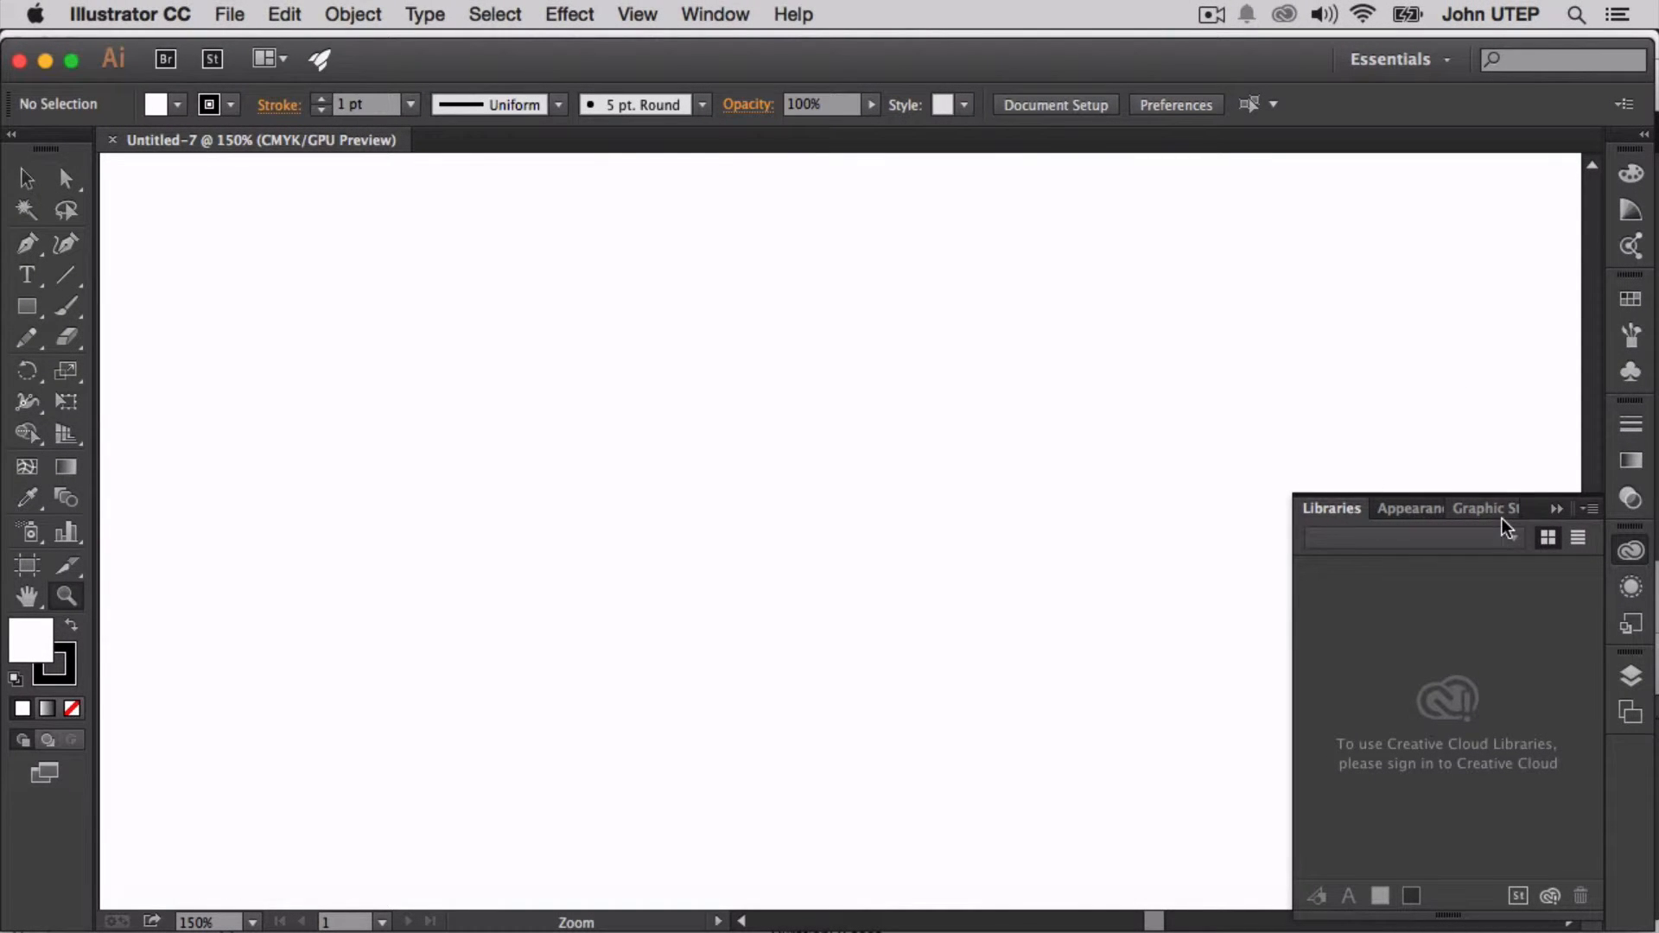
{"action": "left_click", "coordinate": [1557, 509]}
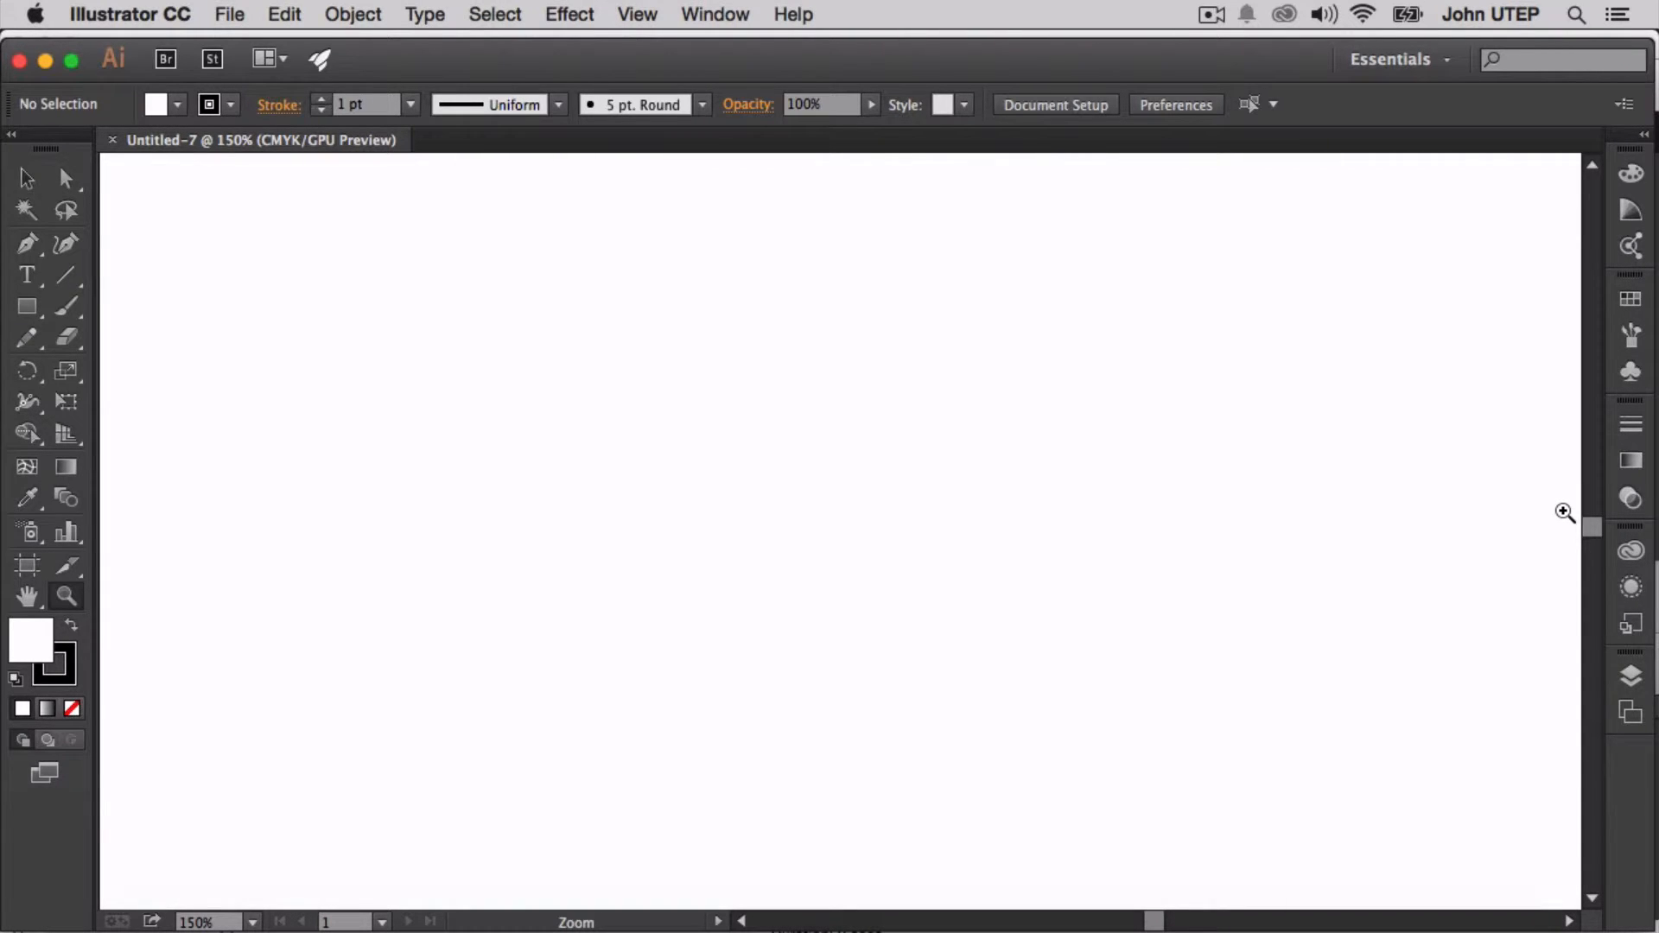
Open the layer options for Layer 1 and confirm them with Light Blue as the layer color
{"action": "left_click", "coordinate": [1629, 683]}
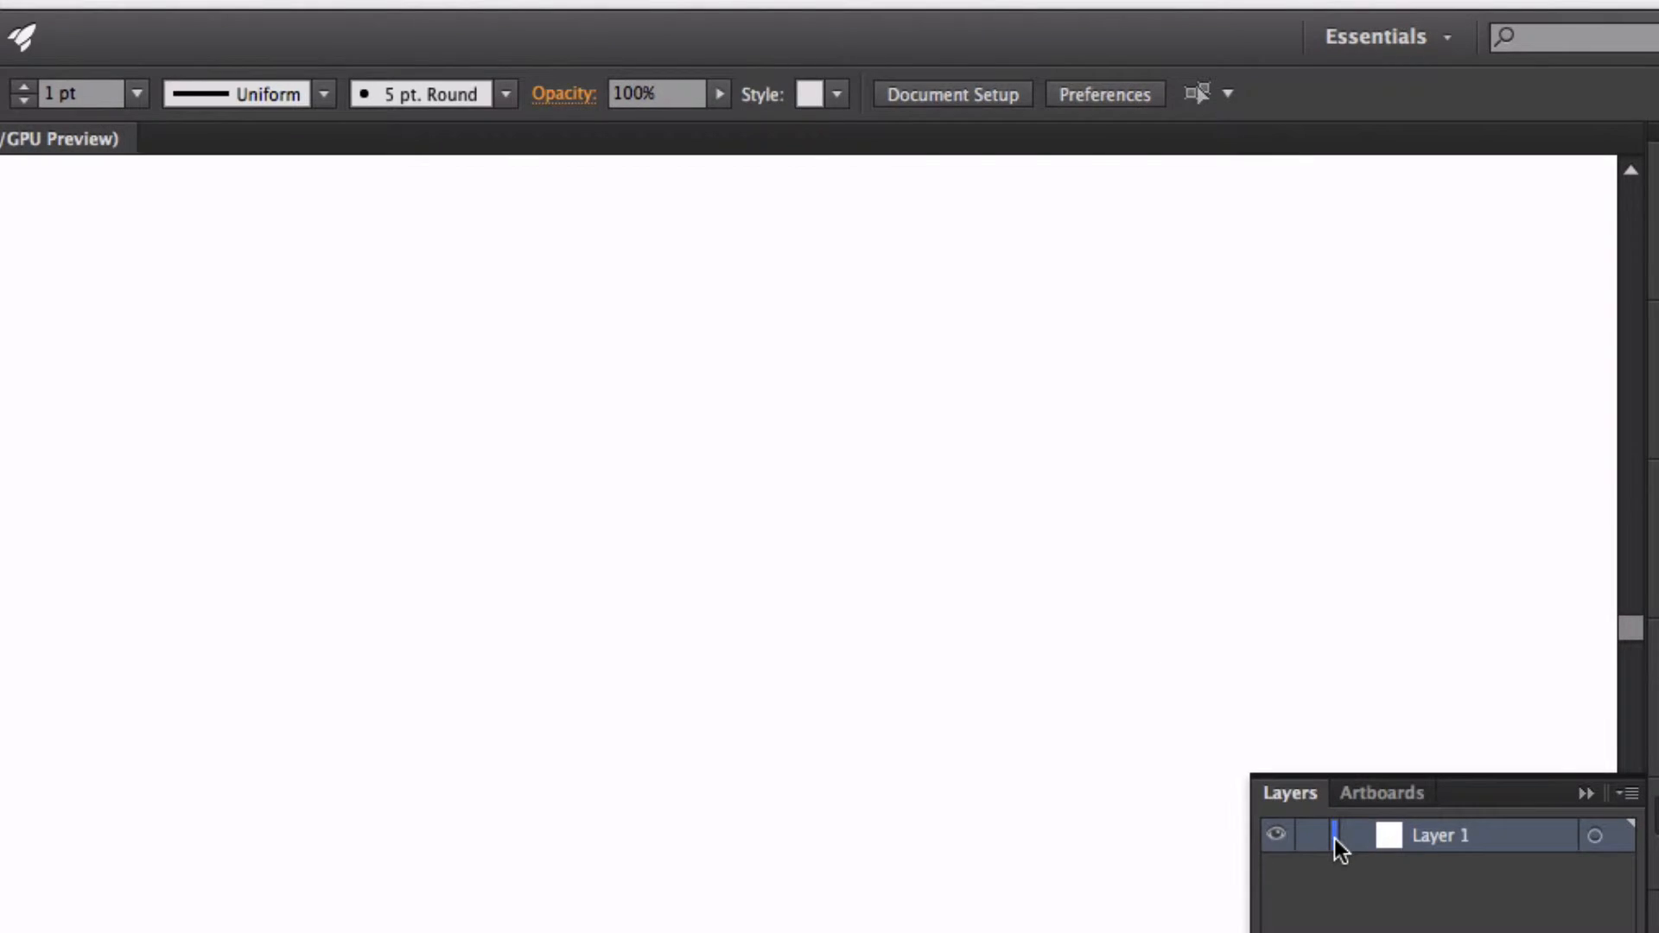
{"action": "double_click", "coordinate": [1501, 836]}
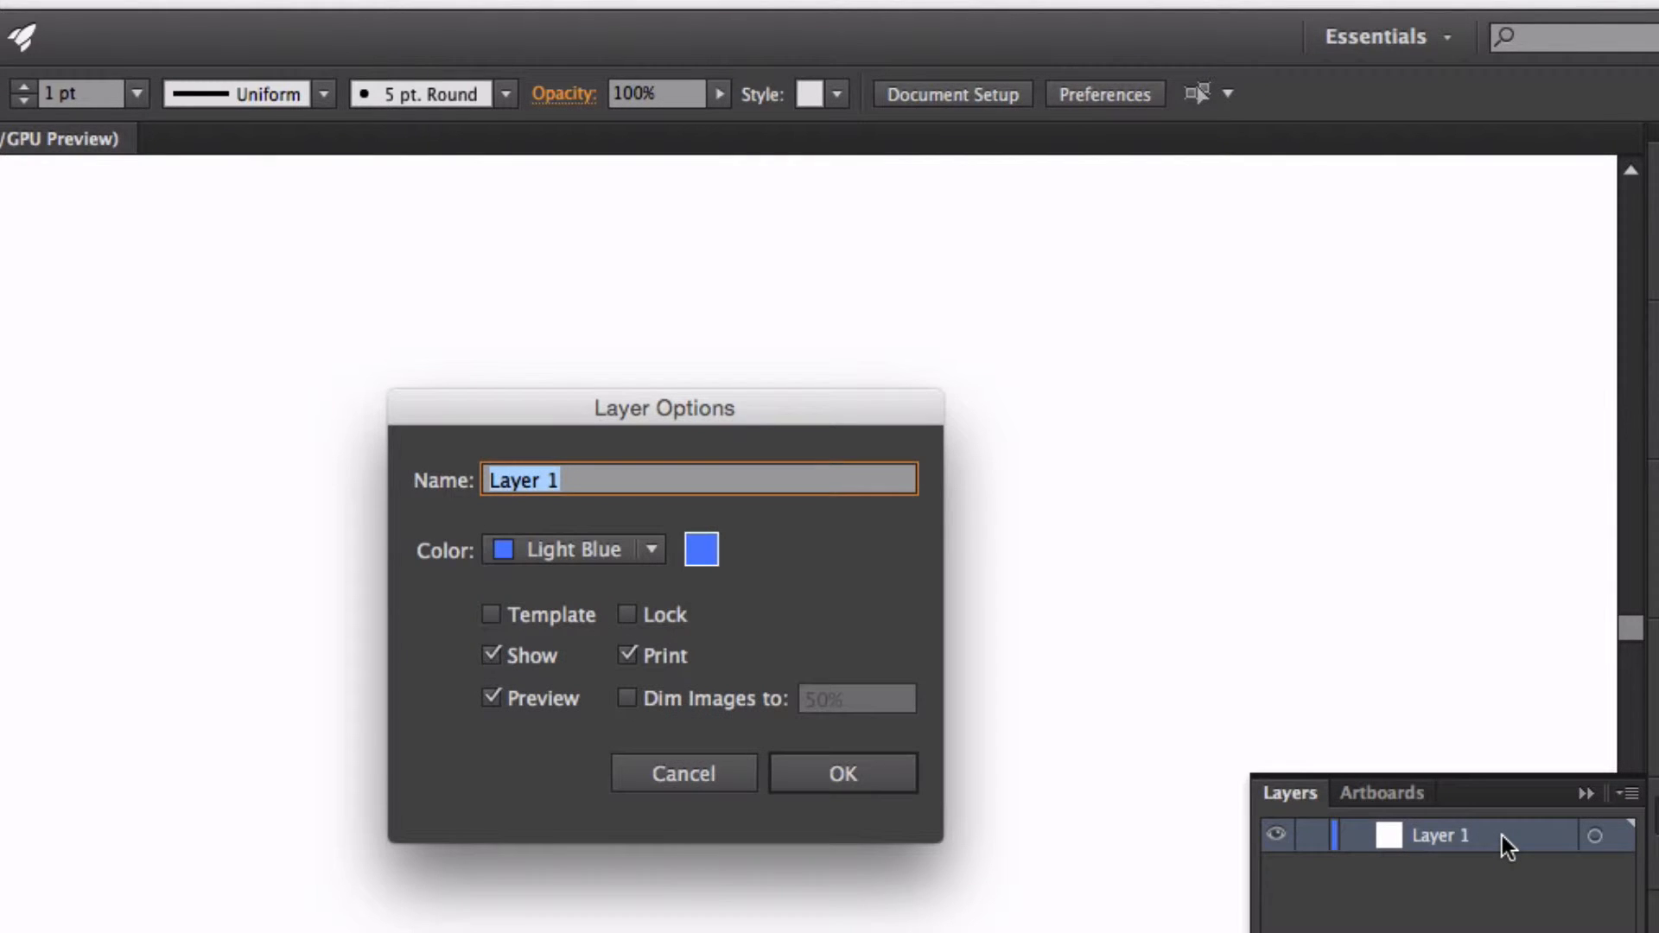
{"action": "left_click", "coordinate": [661, 552]}
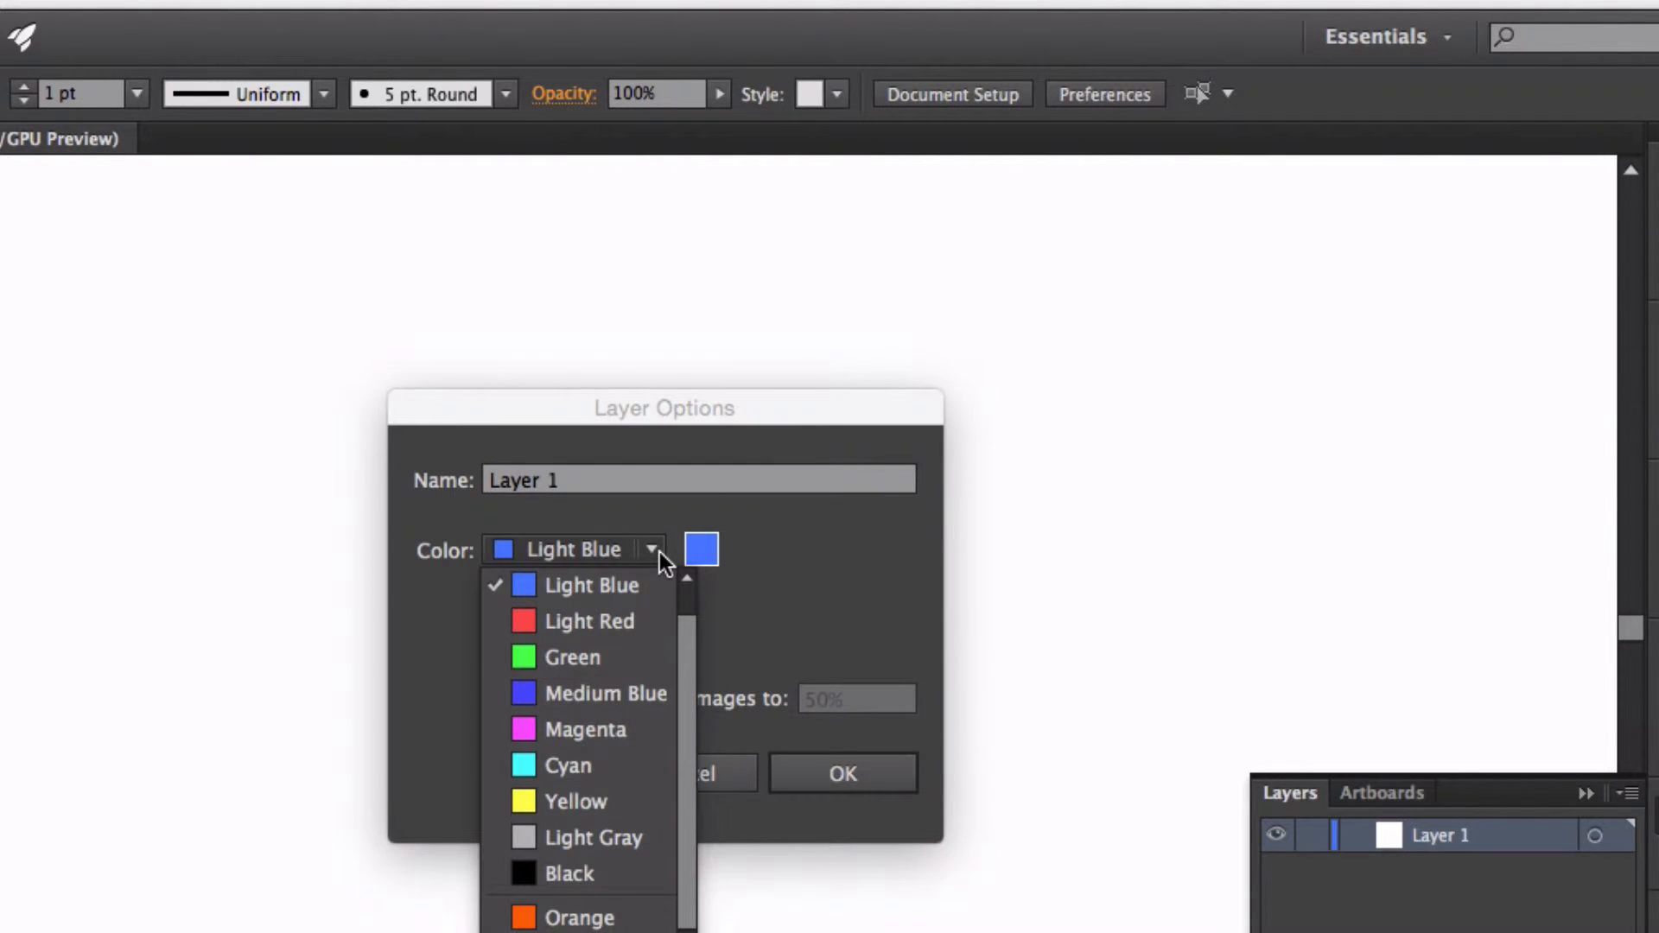
{"action": "left_click", "coordinate": [622, 586]}
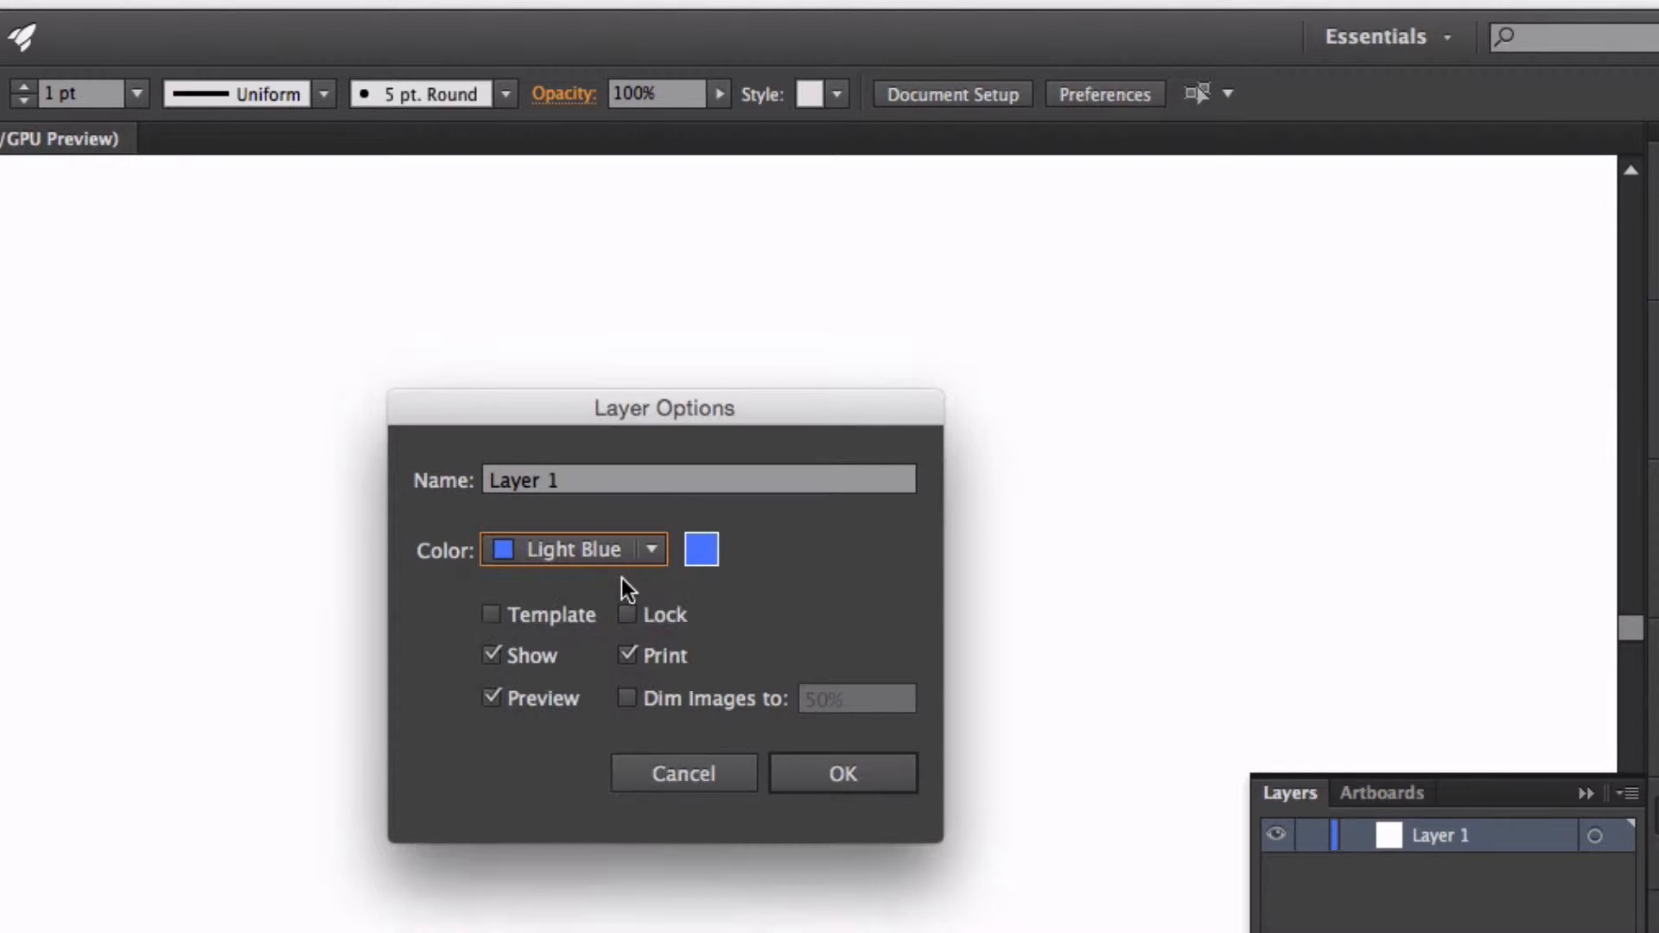
{"action": "left_click", "coordinate": [861, 780]}
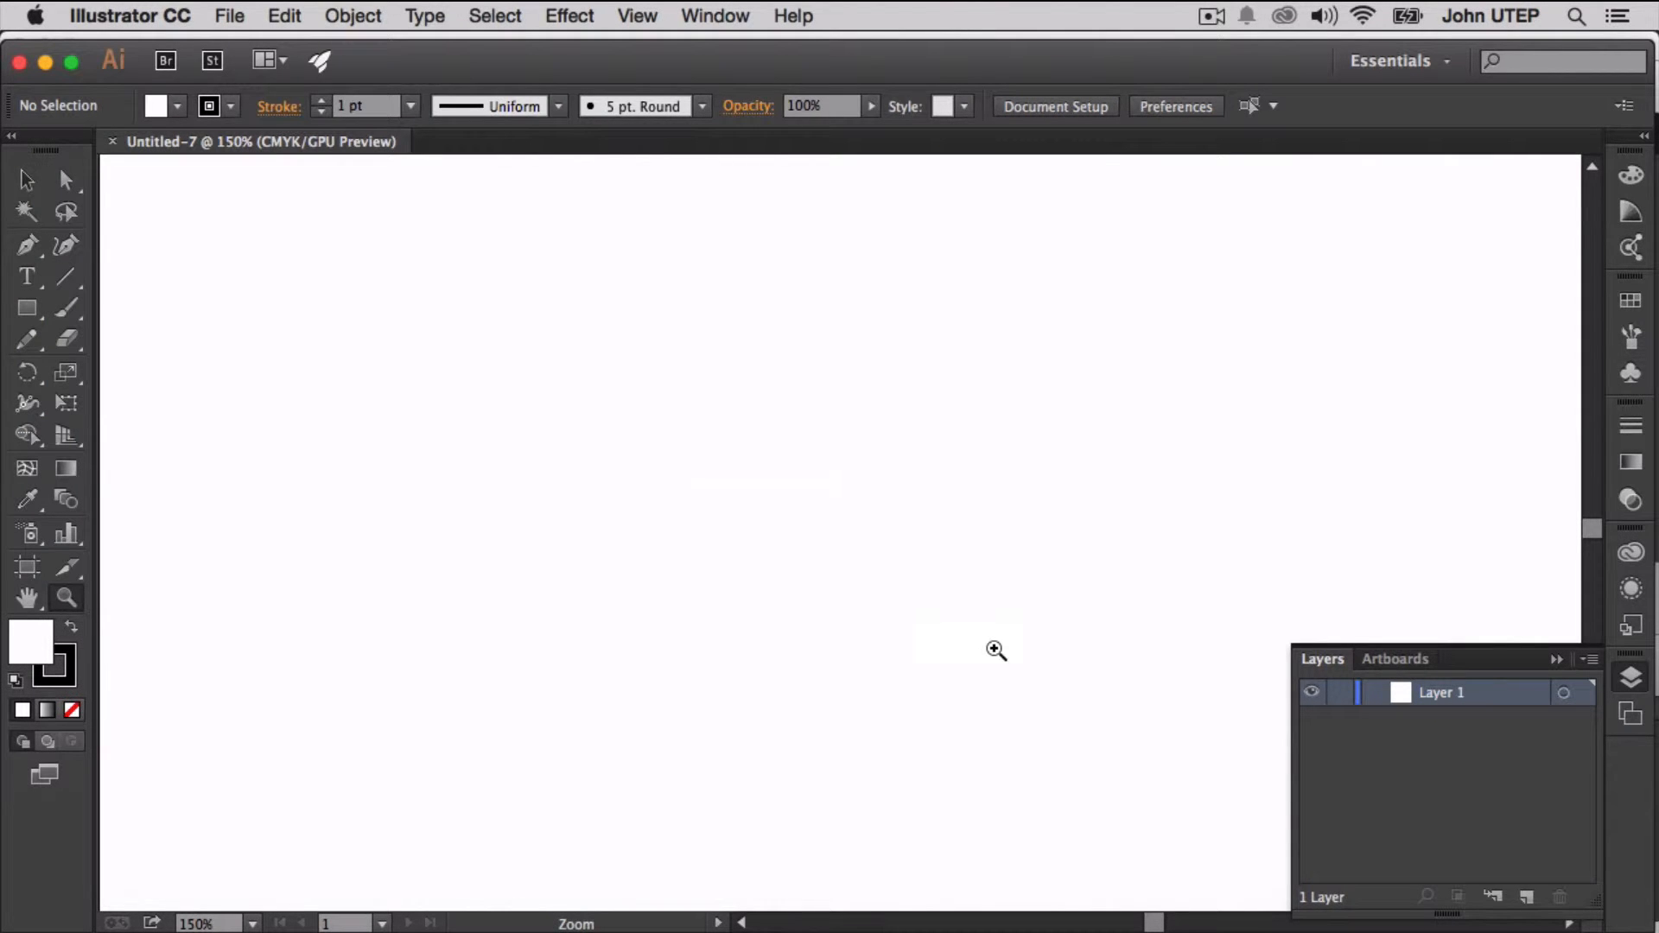
Draw a wide rectangle on the artboard with the Rectangle tool and fill it with a yellow swatch
{"action": "left_click", "coordinate": [26, 309]}
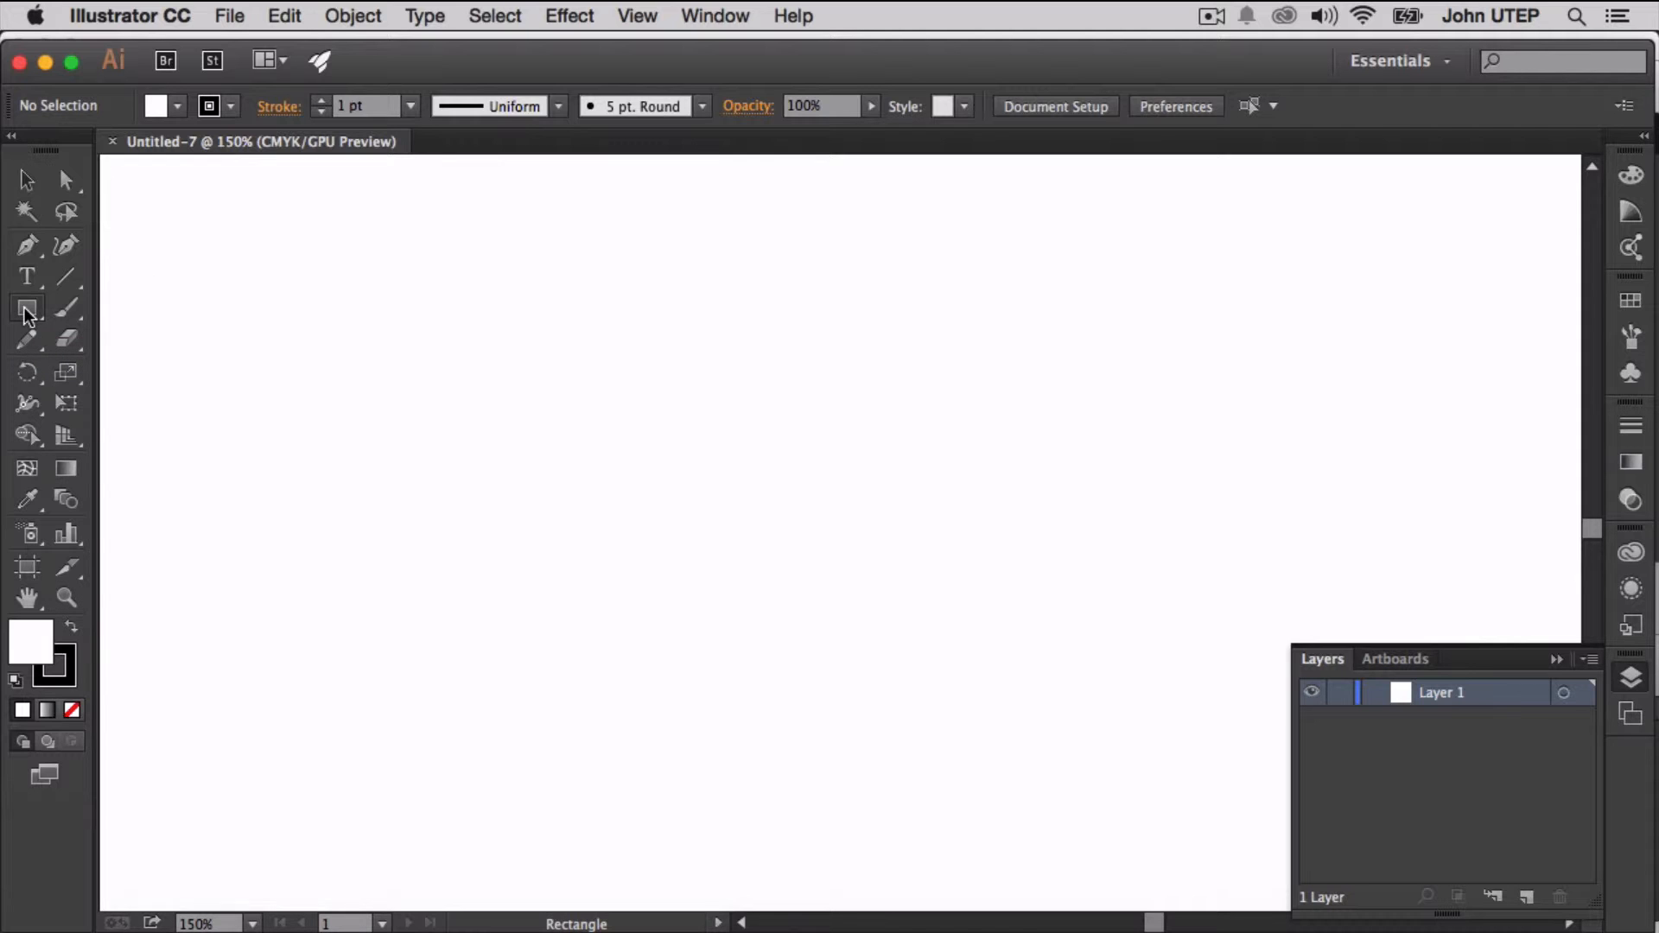
{"action": "mouse_move", "coordinate": [241, 228]}
{"action": "left_mouse_down"}
{"action": "mouse_move", "coordinate": [319, 389]}
{"action": "mouse_move", "coordinate": [818, 629]}
{"action": "mouse_move", "coordinate": [919, 629]}
{"action": "mouse_move", "coordinate": [903, 628]}
{"action": "left_mouse_up"}
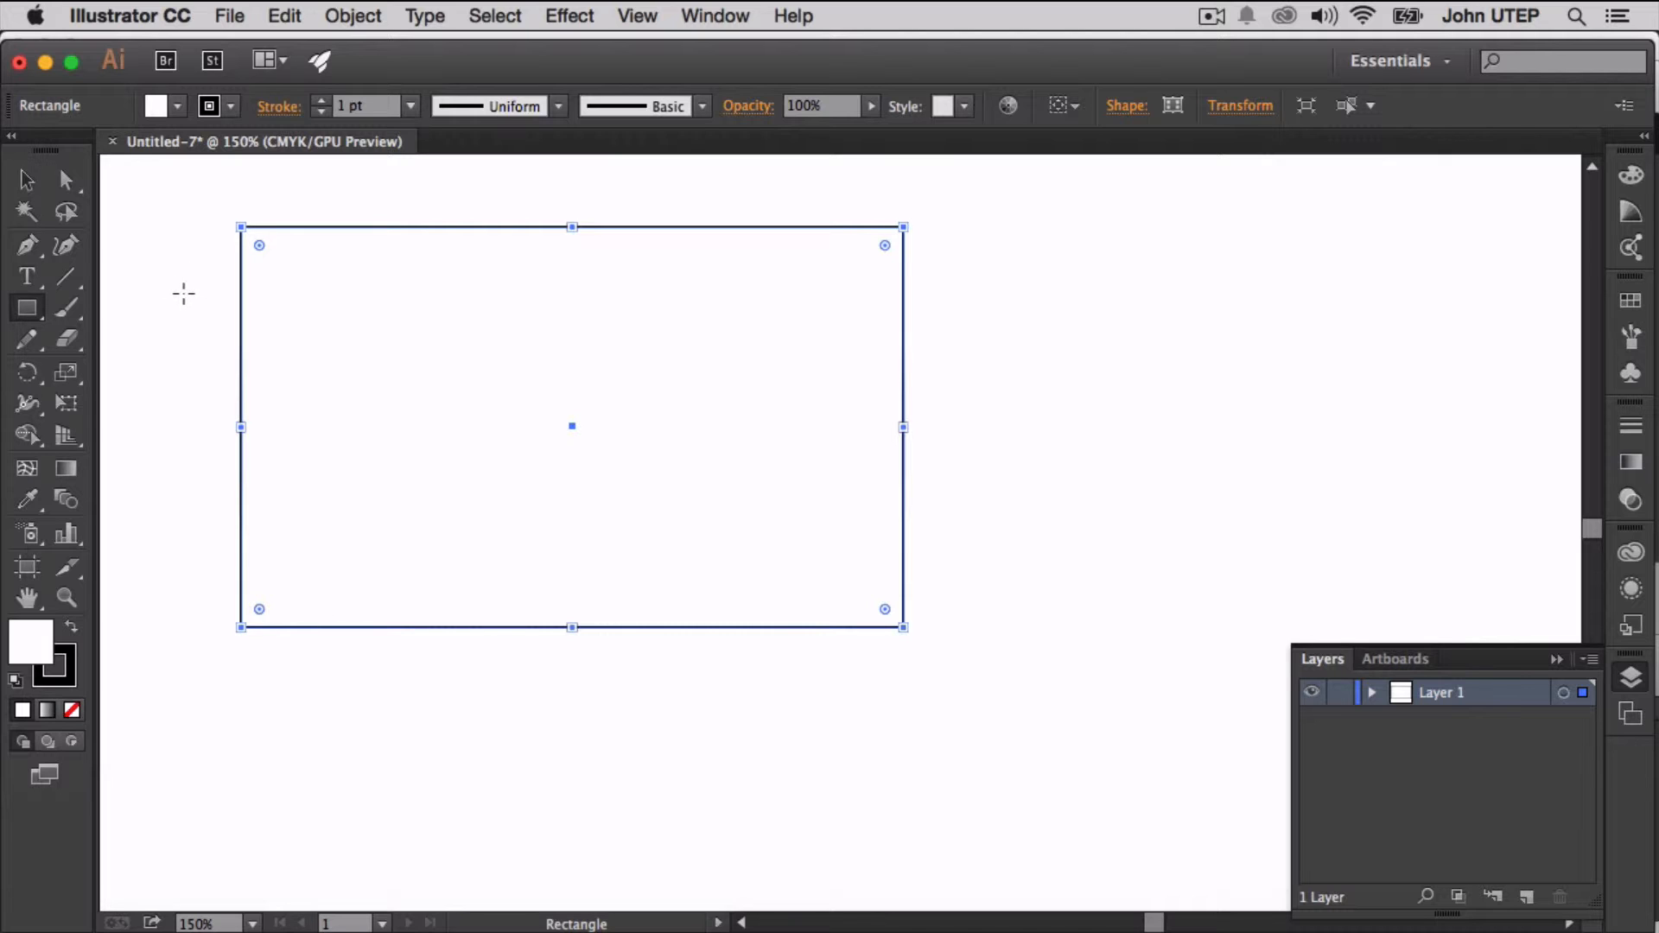
{"action": "left_click", "coordinate": [179, 106]}
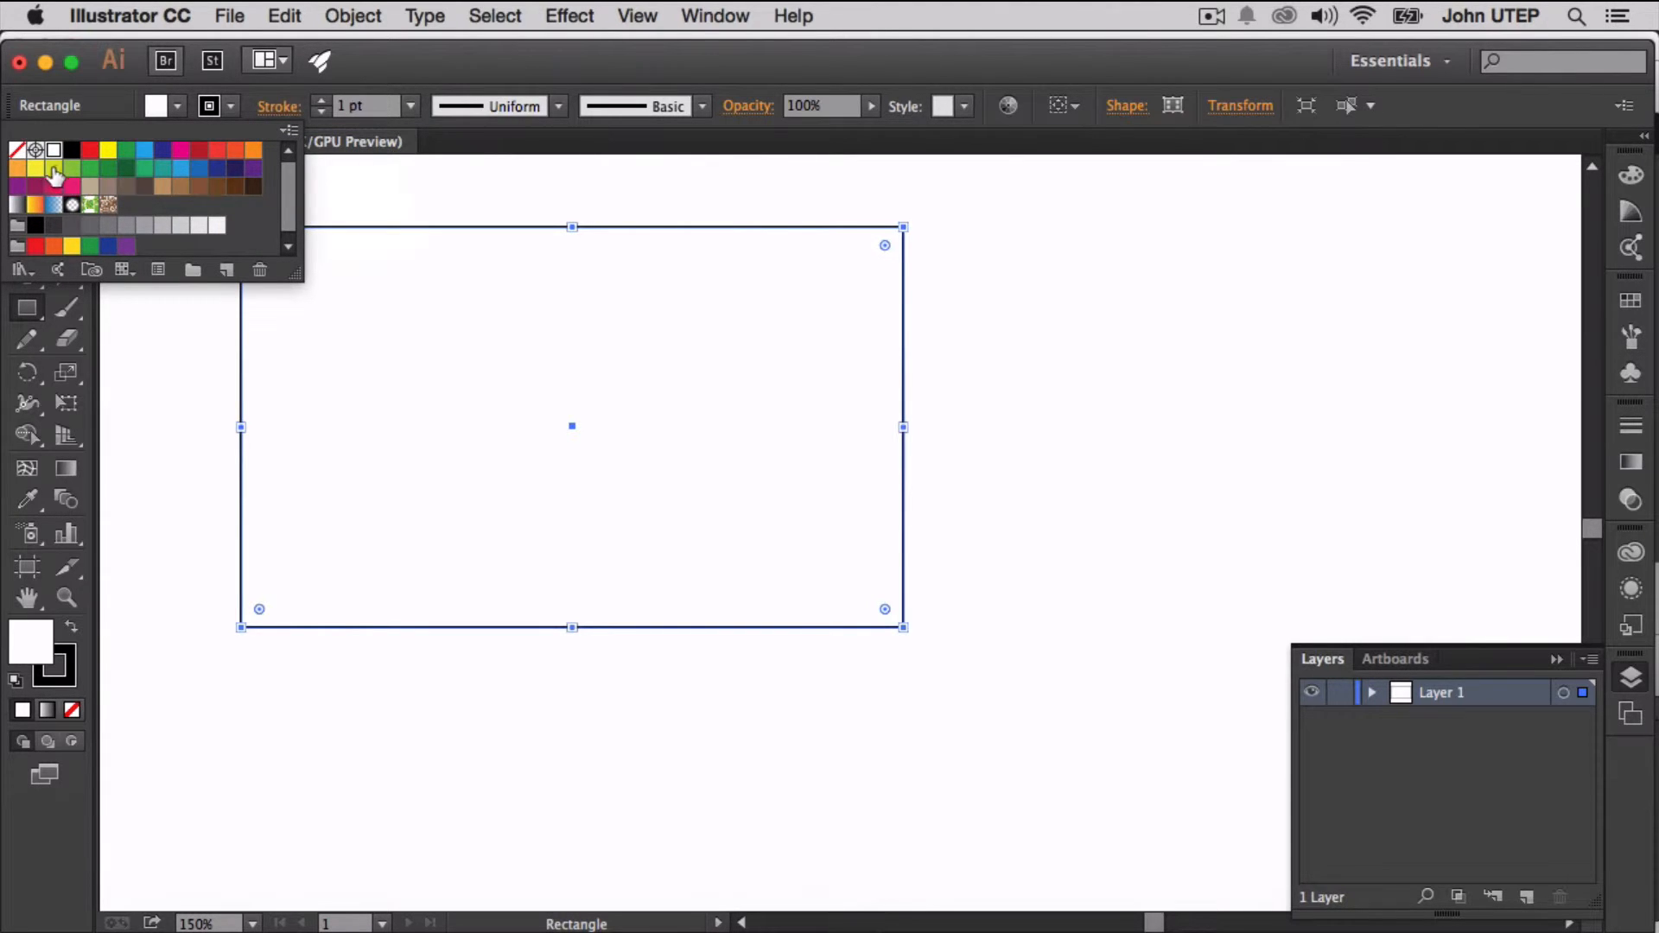
{"action": "left_click", "coordinate": [37, 170]}
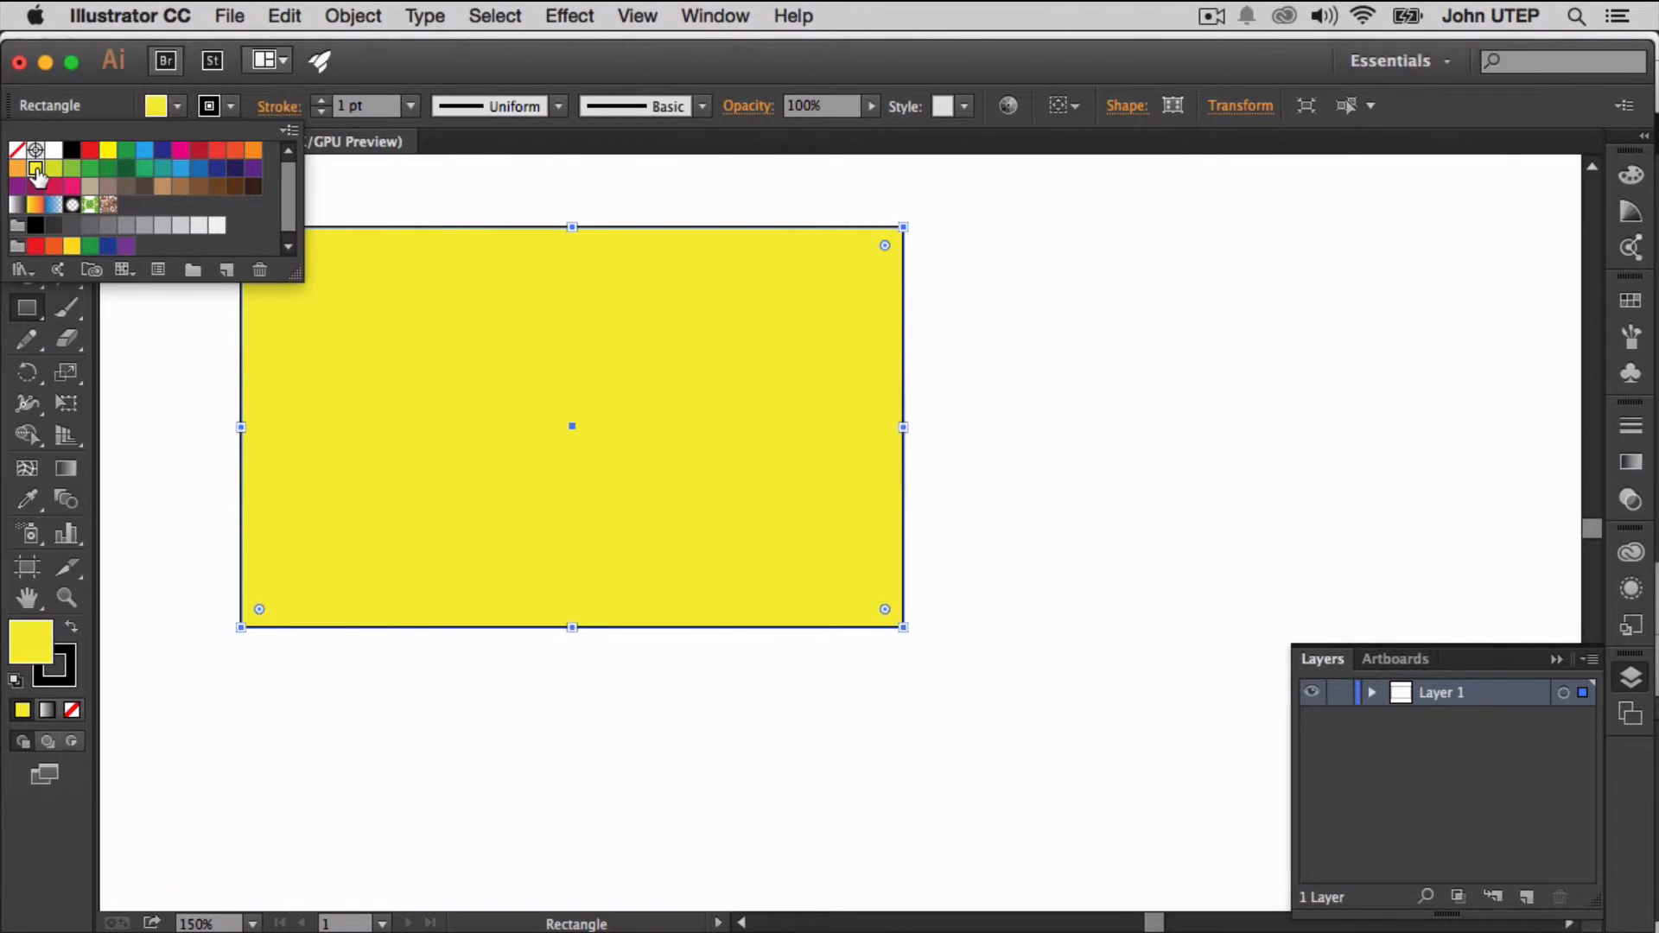
{"action": "left_click", "coordinate": [133, 429]}
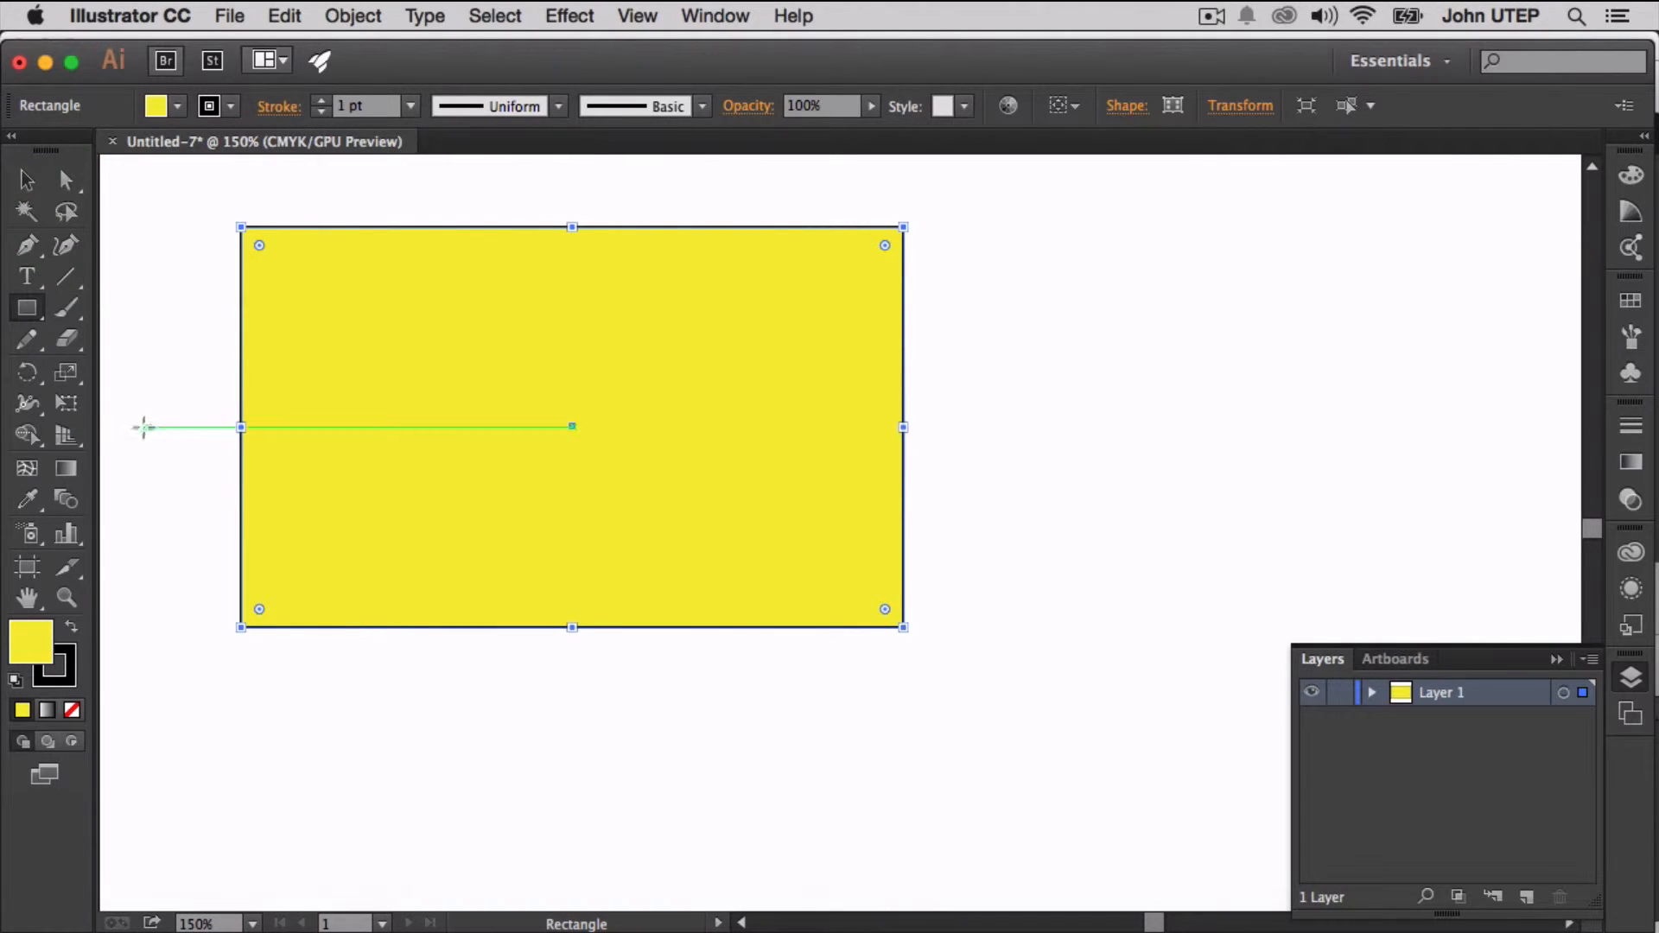
Change the rectangle's fill to a medium blue with a hue of 230° using the Color Picker
{"action": "double_click", "coordinate": [31, 650]}
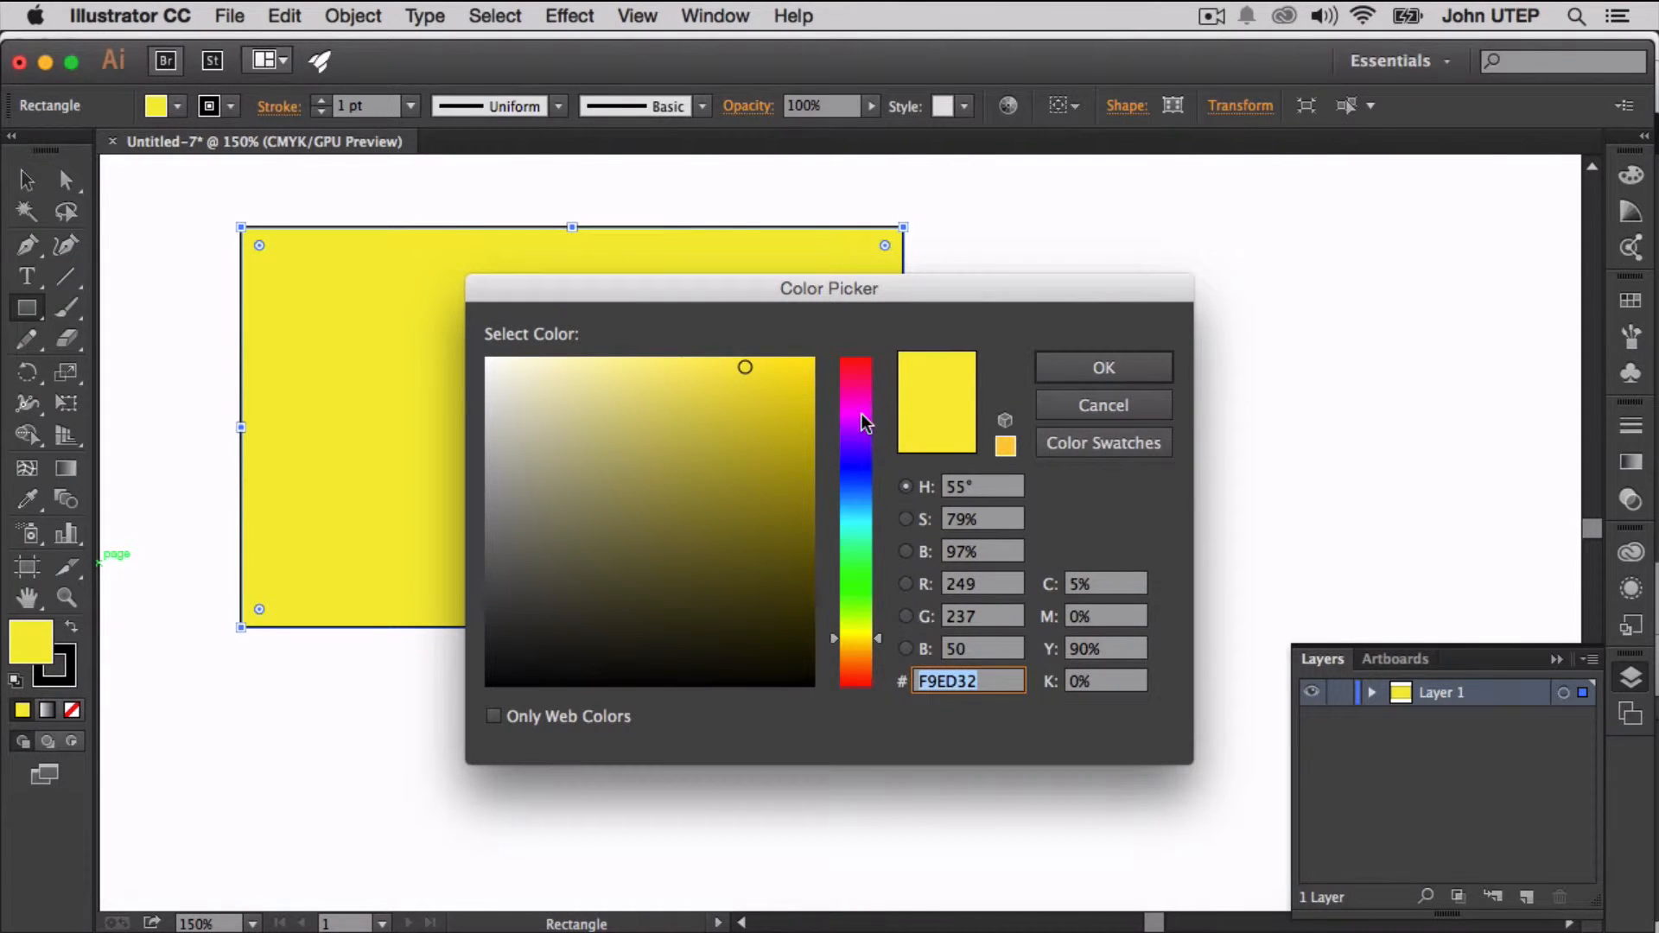
{"action": "left_click_drag", "start_coordinate": [862, 420], "coordinate": [862, 477]}
{"action": "left_click", "coordinate": [718, 484]}
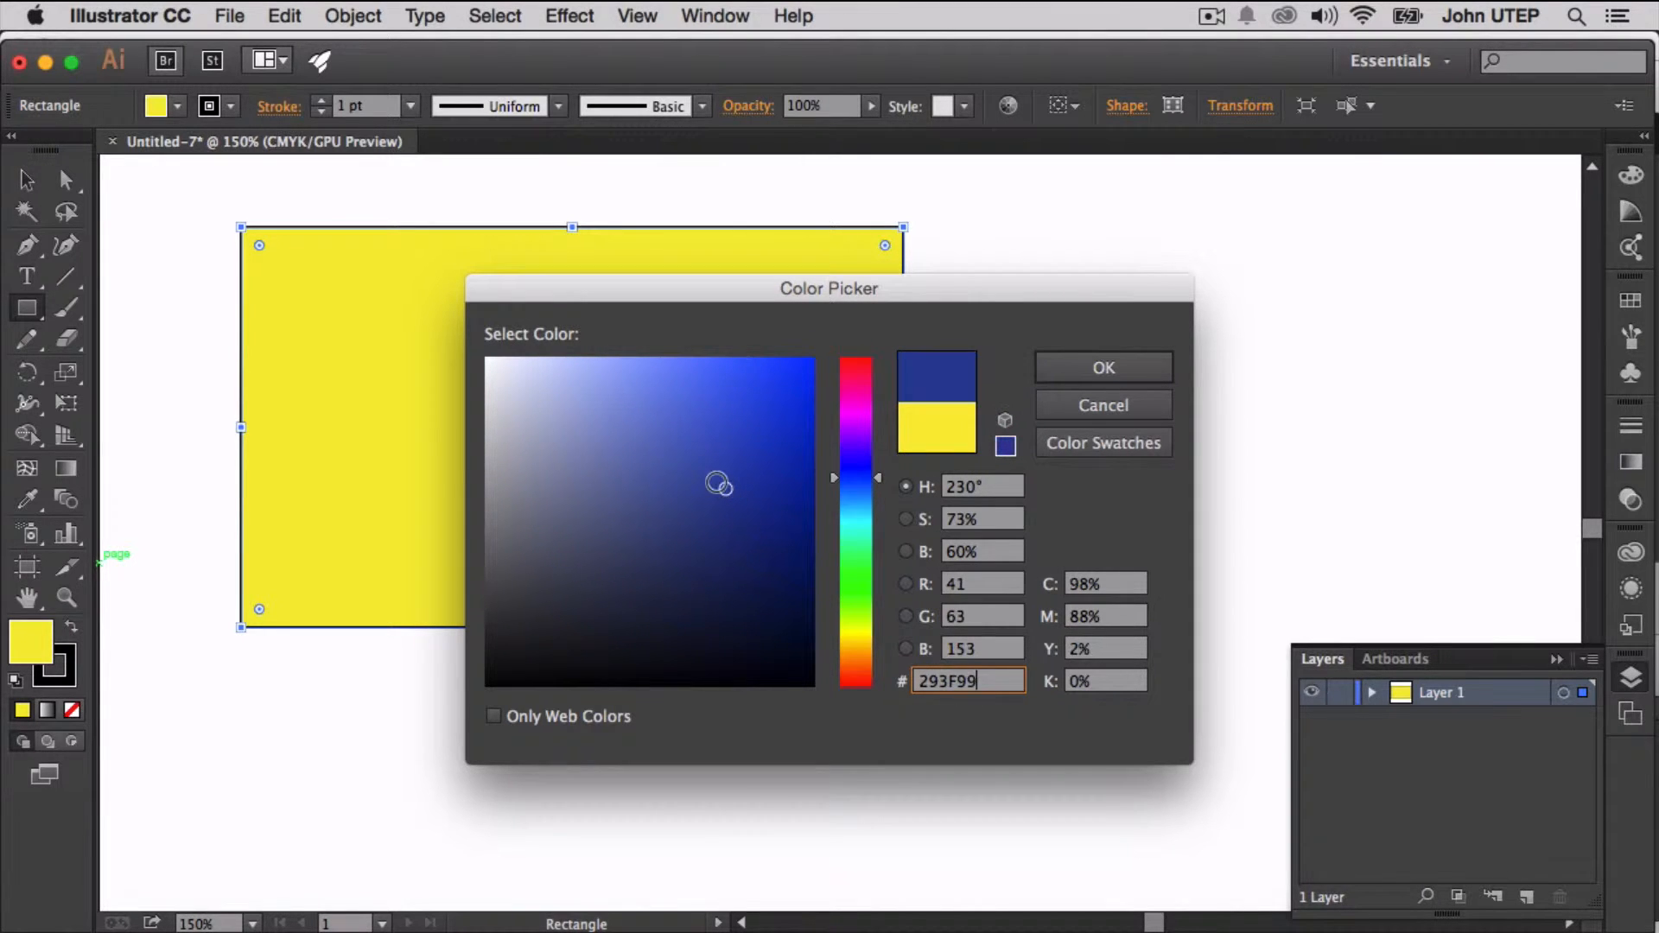
{"action": "left_click", "coordinate": [678, 444]}
{"action": "left_click", "coordinate": [1141, 373]}
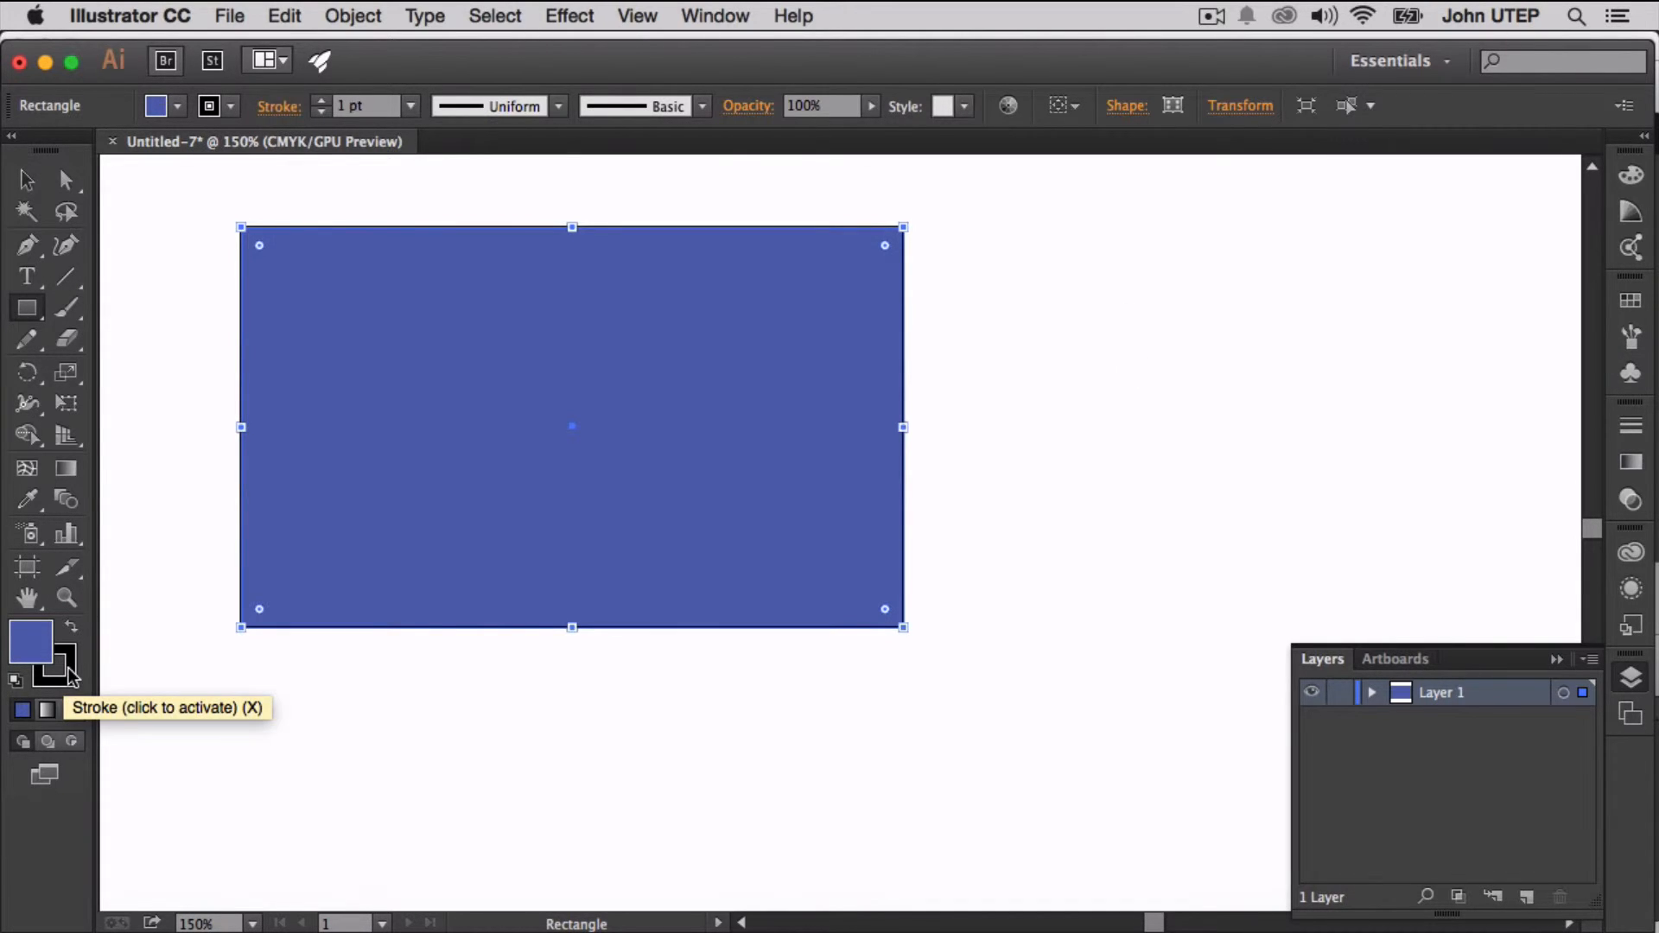
Set the rectangle's stroke color to the magenta swatch
{"action": "left_click", "coordinate": [231, 107]}
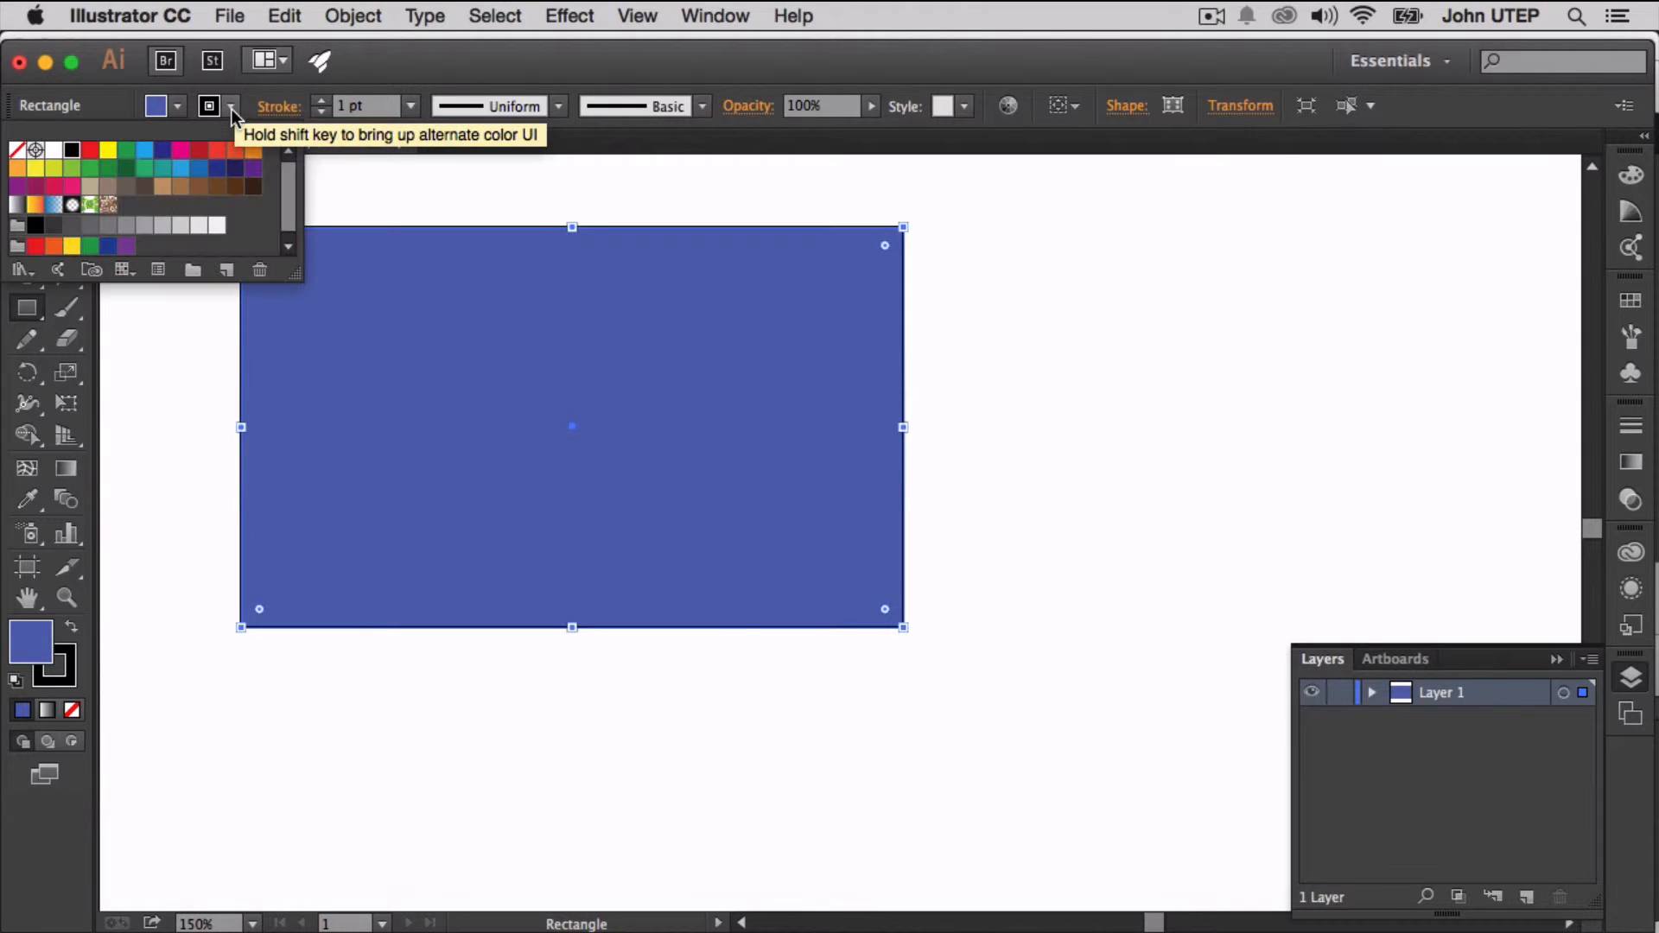
{"action": "left_click", "coordinate": [181, 152]}
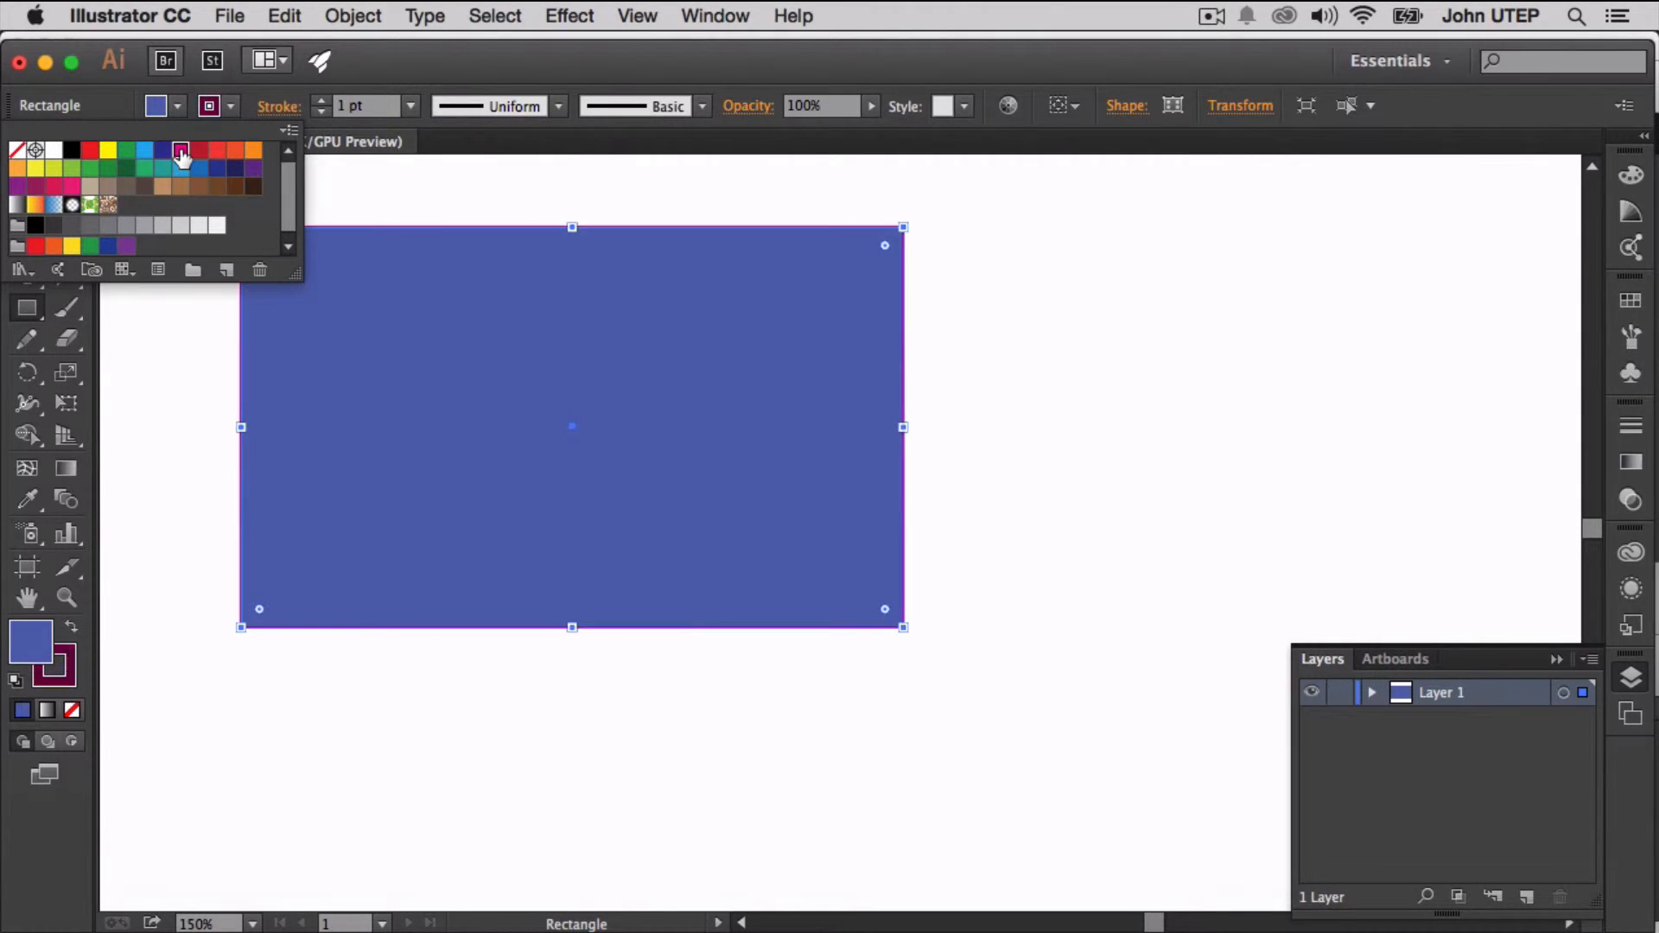
{"action": "left_click", "coordinate": [64, 675]}
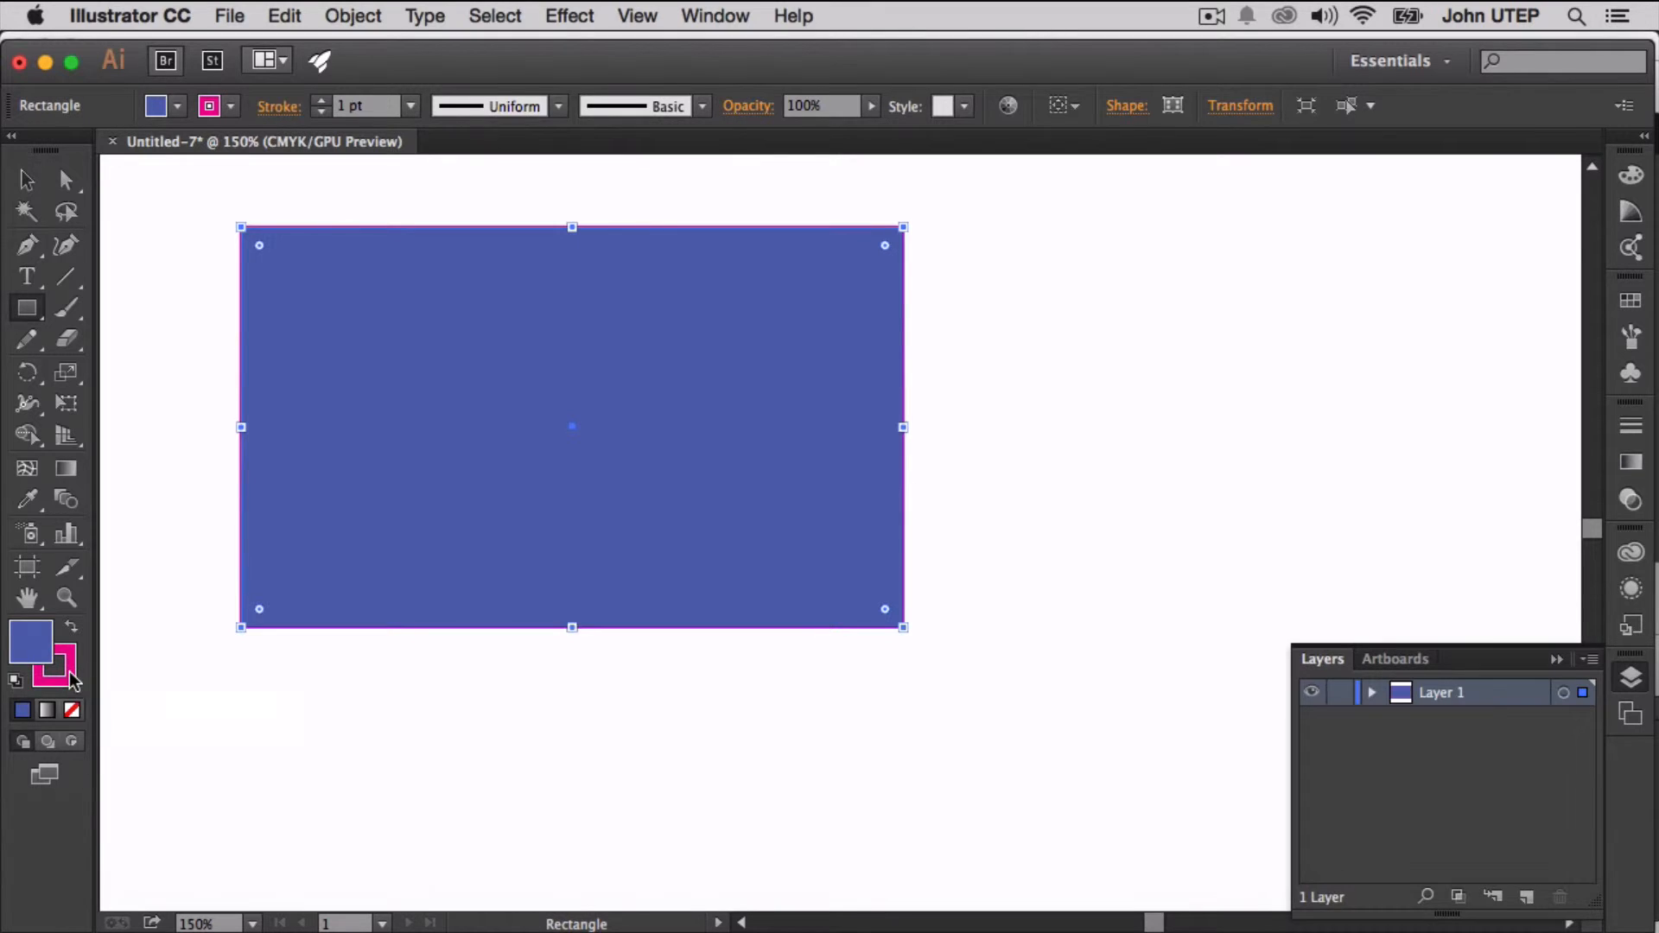
Change the rectangle's stroke to dark green, hex 2E722A, using the Color Picker
{"action": "left_click", "coordinate": [73, 681]}
{"action": "double_click", "coordinate": [73, 680]}
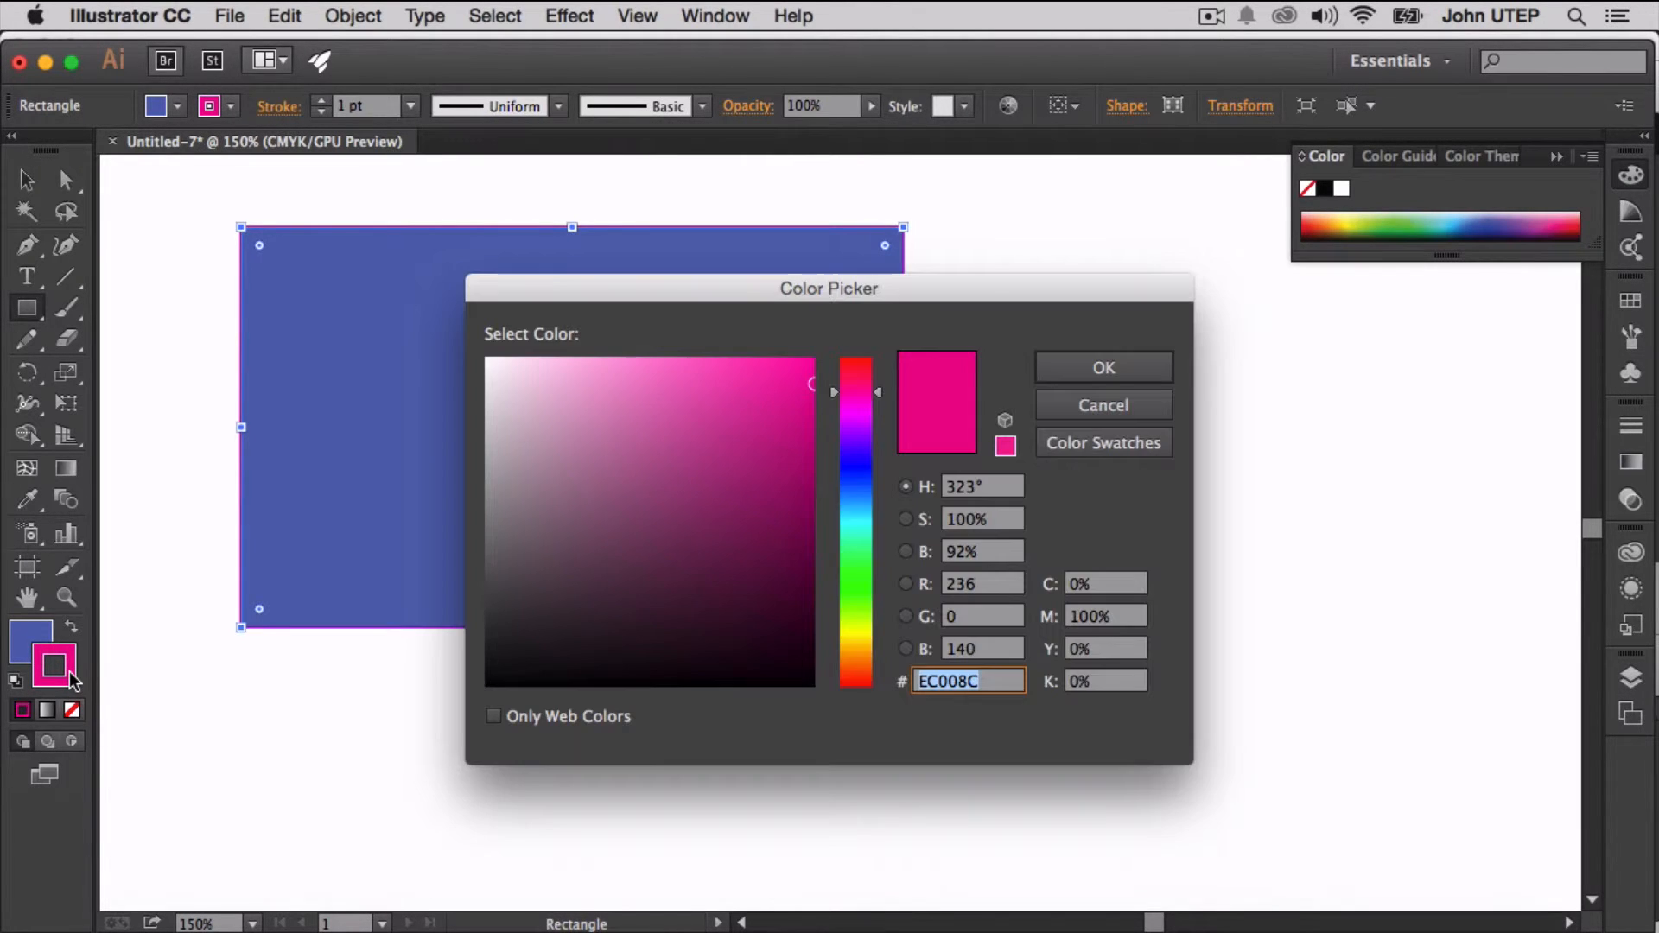
{"action": "left_click", "coordinate": [864, 581]}
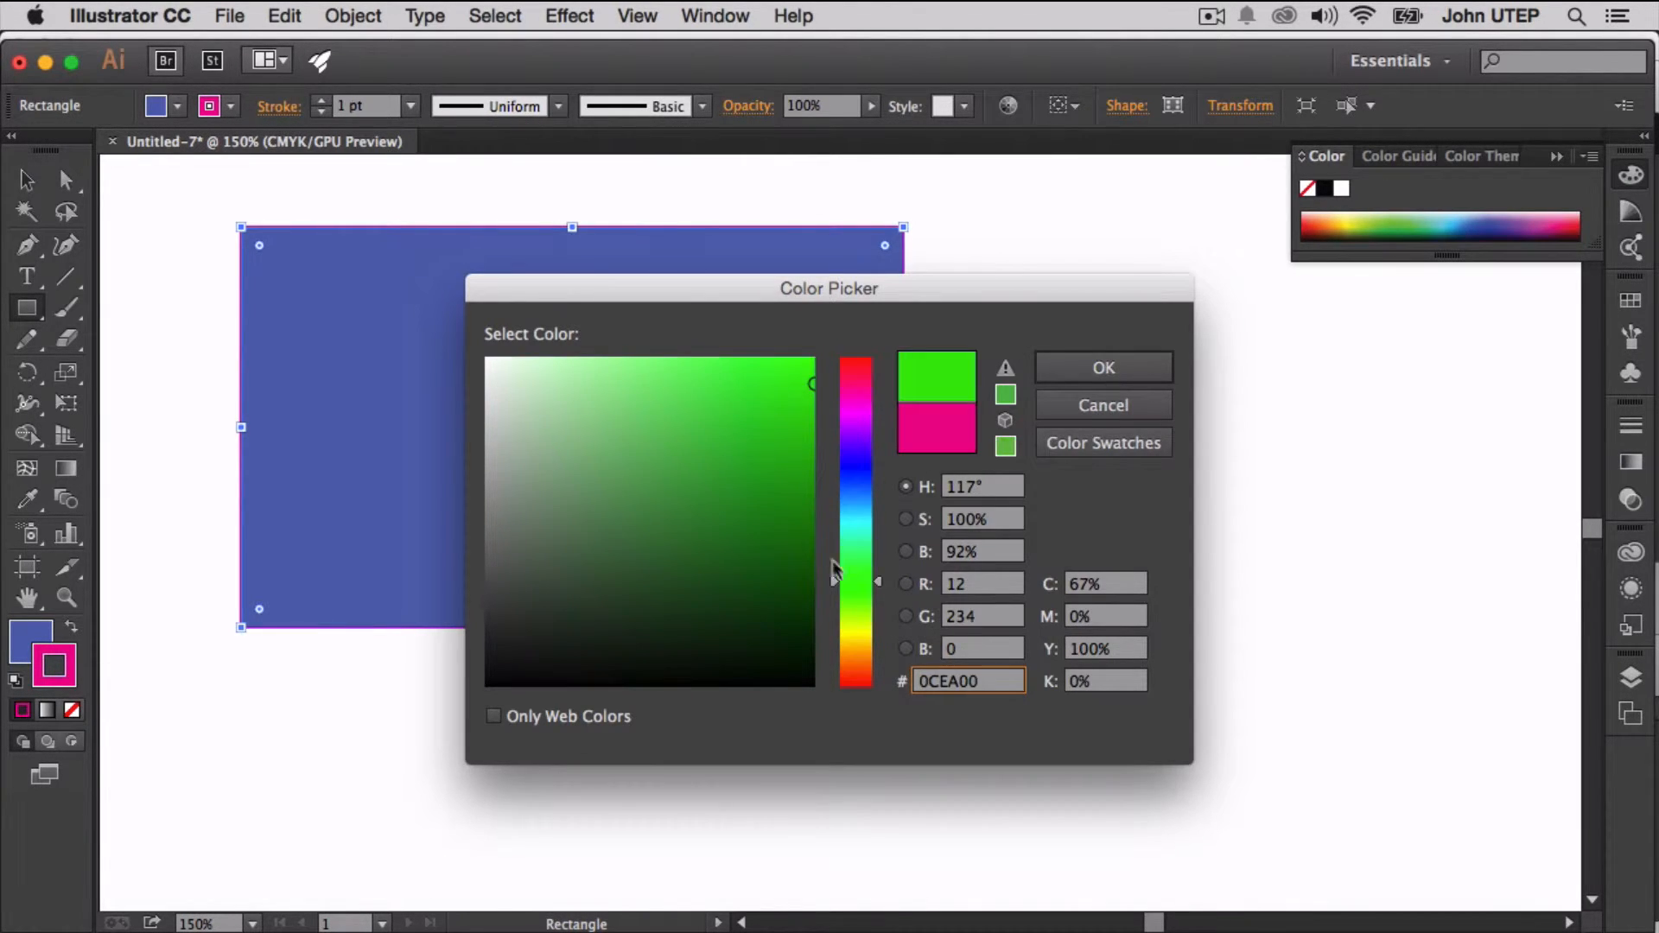
{"action": "left_click_drag", "start_coordinate": [778, 516], "coordinate": [726, 526]}
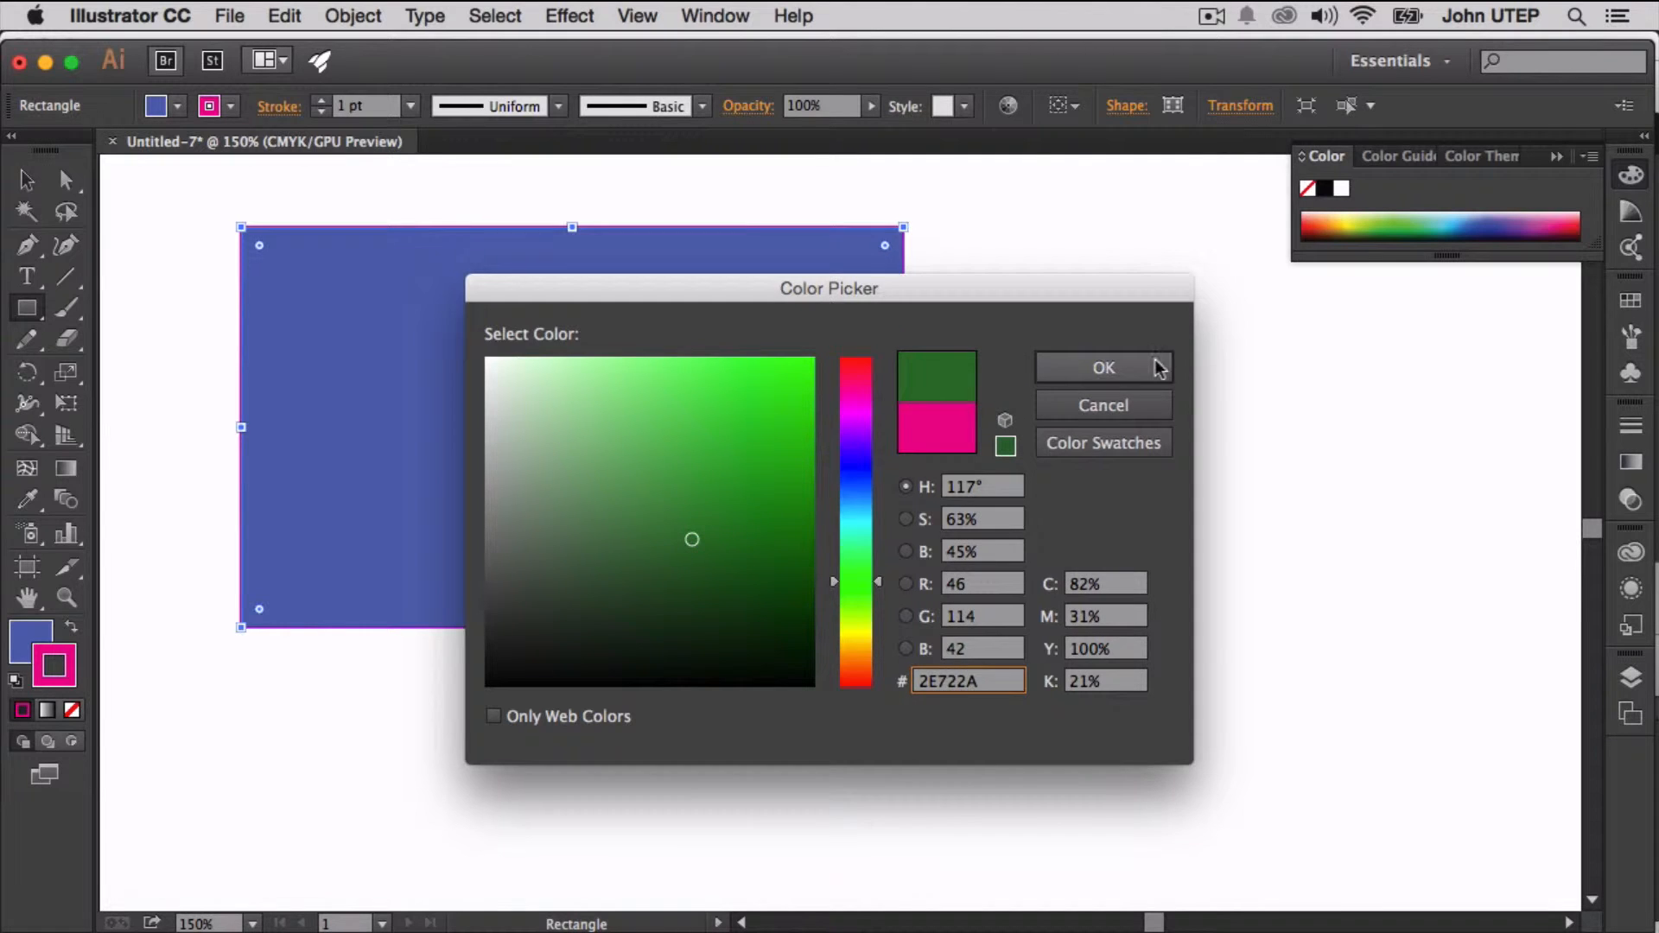
{"action": "left_click", "coordinate": [1151, 367]}
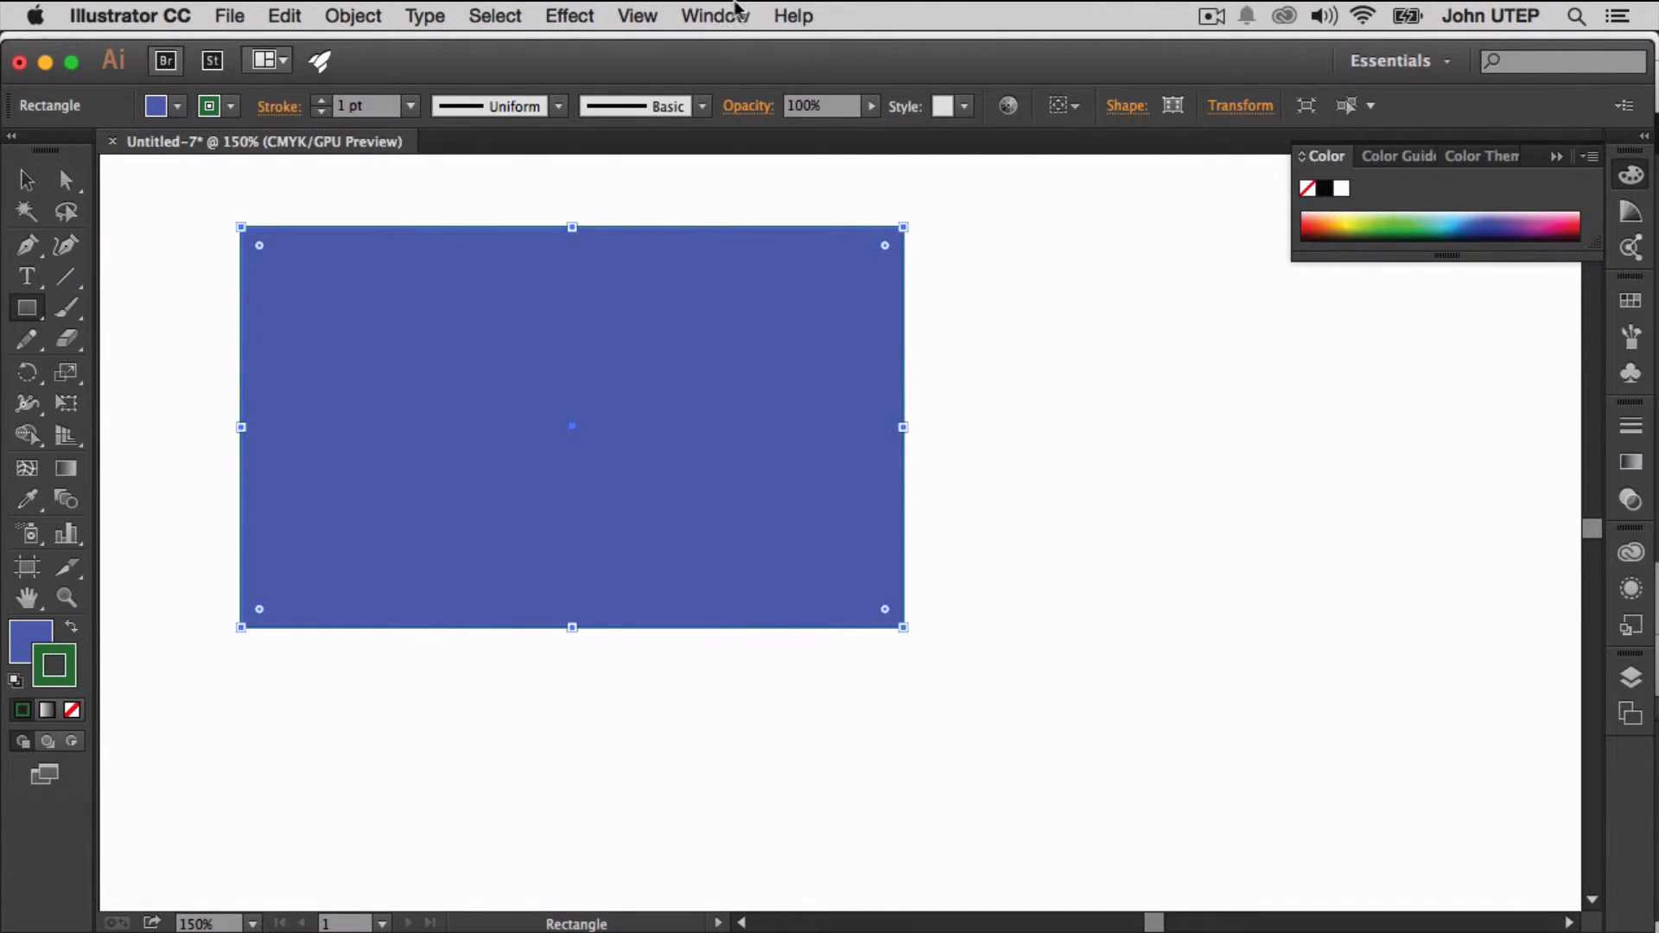
Set the rectangle's stroke weight to 7 pt
{"action": "left_click", "coordinate": [322, 102]}
{"action": "left_click", "coordinate": [323, 102]}
{"action": "left_click", "coordinate": [323, 102]}
{"action": "left_click", "coordinate": [323, 102]}
{"action": "left_click", "coordinate": [322, 102]}
{"action": "left_click", "coordinate": [323, 102]}
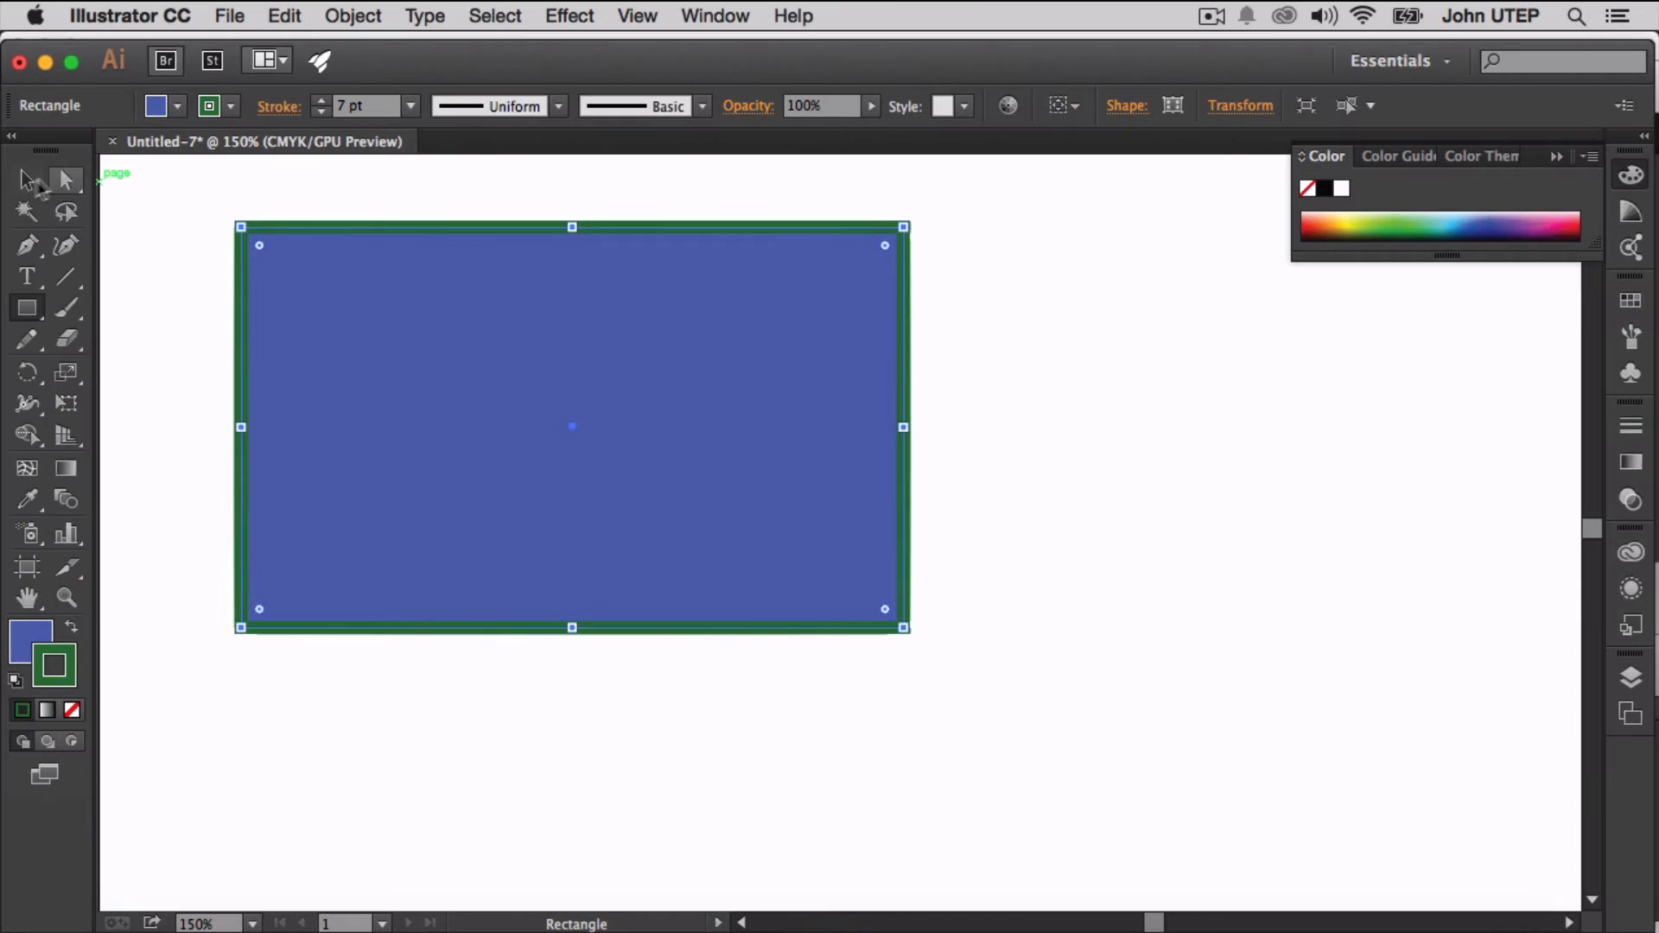
Reposition the rectangle slightly with the Selection tool, switching to Outline view and moving it by its path up and to the left
{"action": "key", "text": "v"}
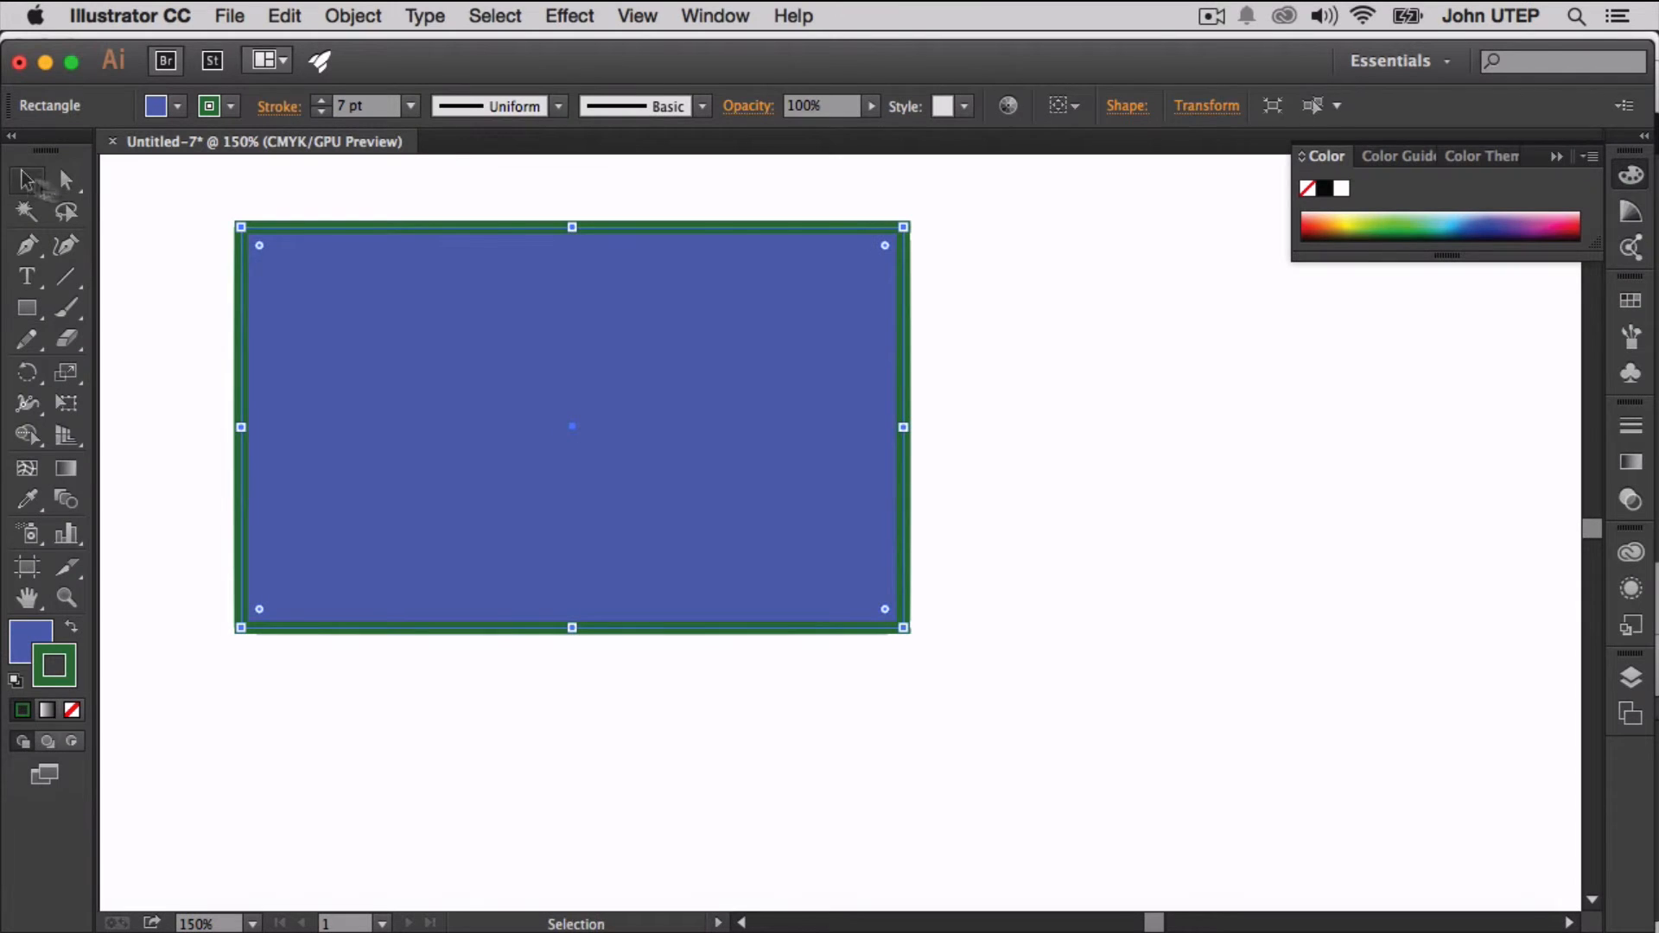
{"action": "mouse_move", "coordinate": [274, 278]}
{"action": "left_mouse_down"}
{"action": "mouse_move", "coordinate": [441, 377]}
{"action": "mouse_move", "coordinate": [296, 278]}
{"action": "left_mouse_up"}
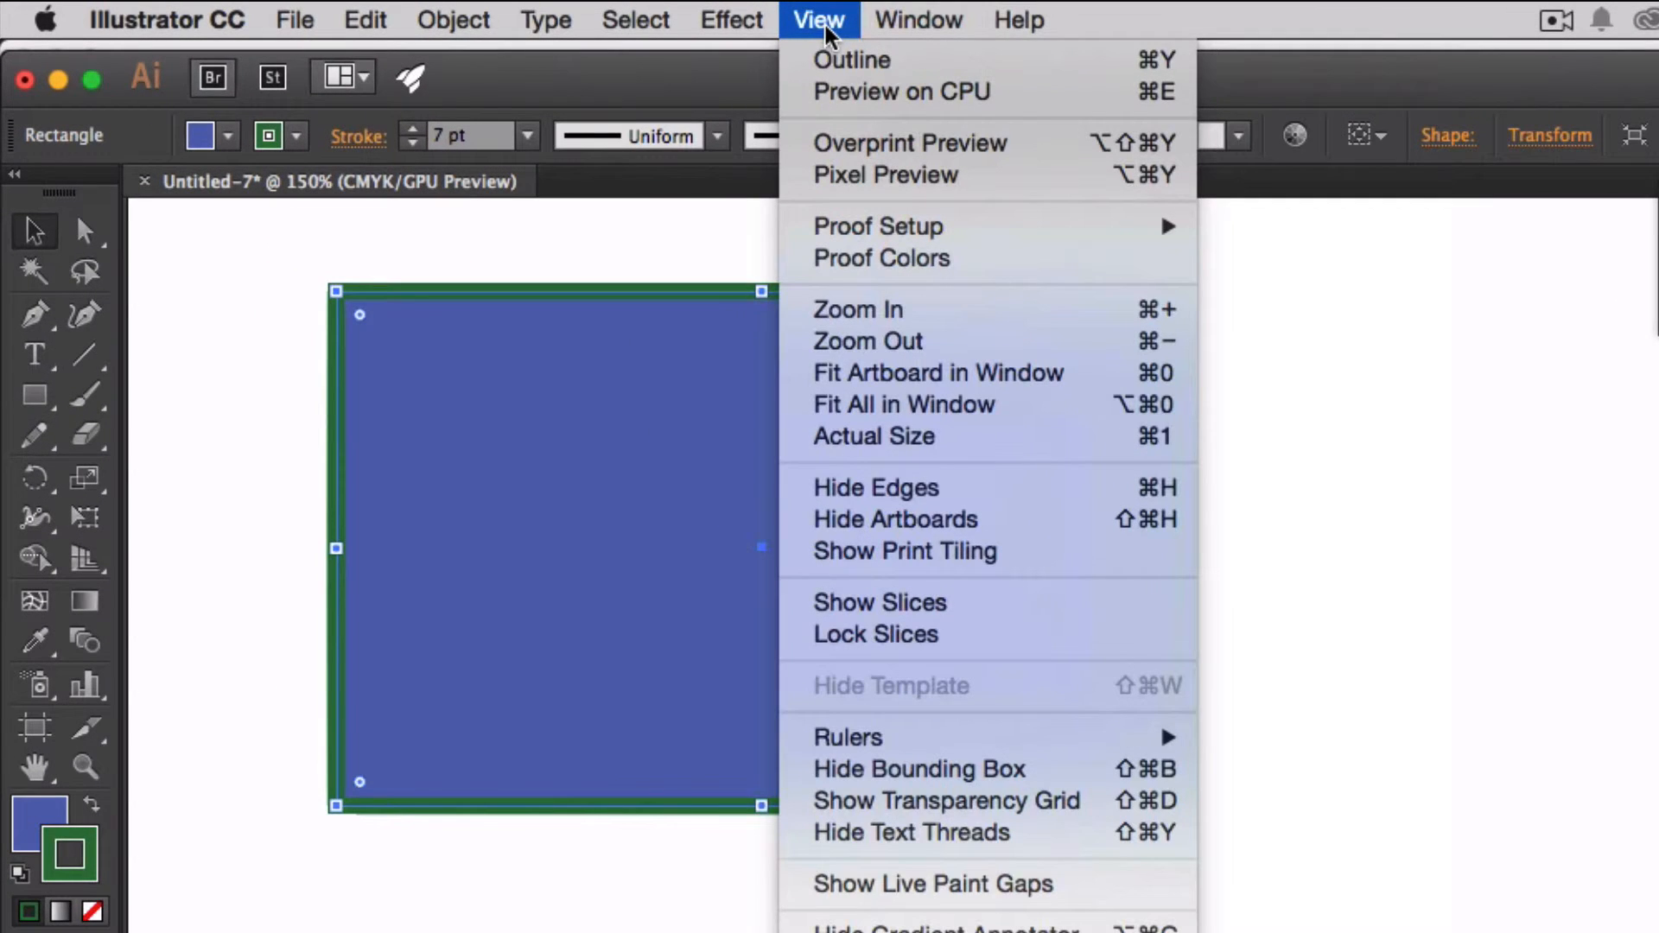
{"action": "left_click", "coordinate": [834, 68]}
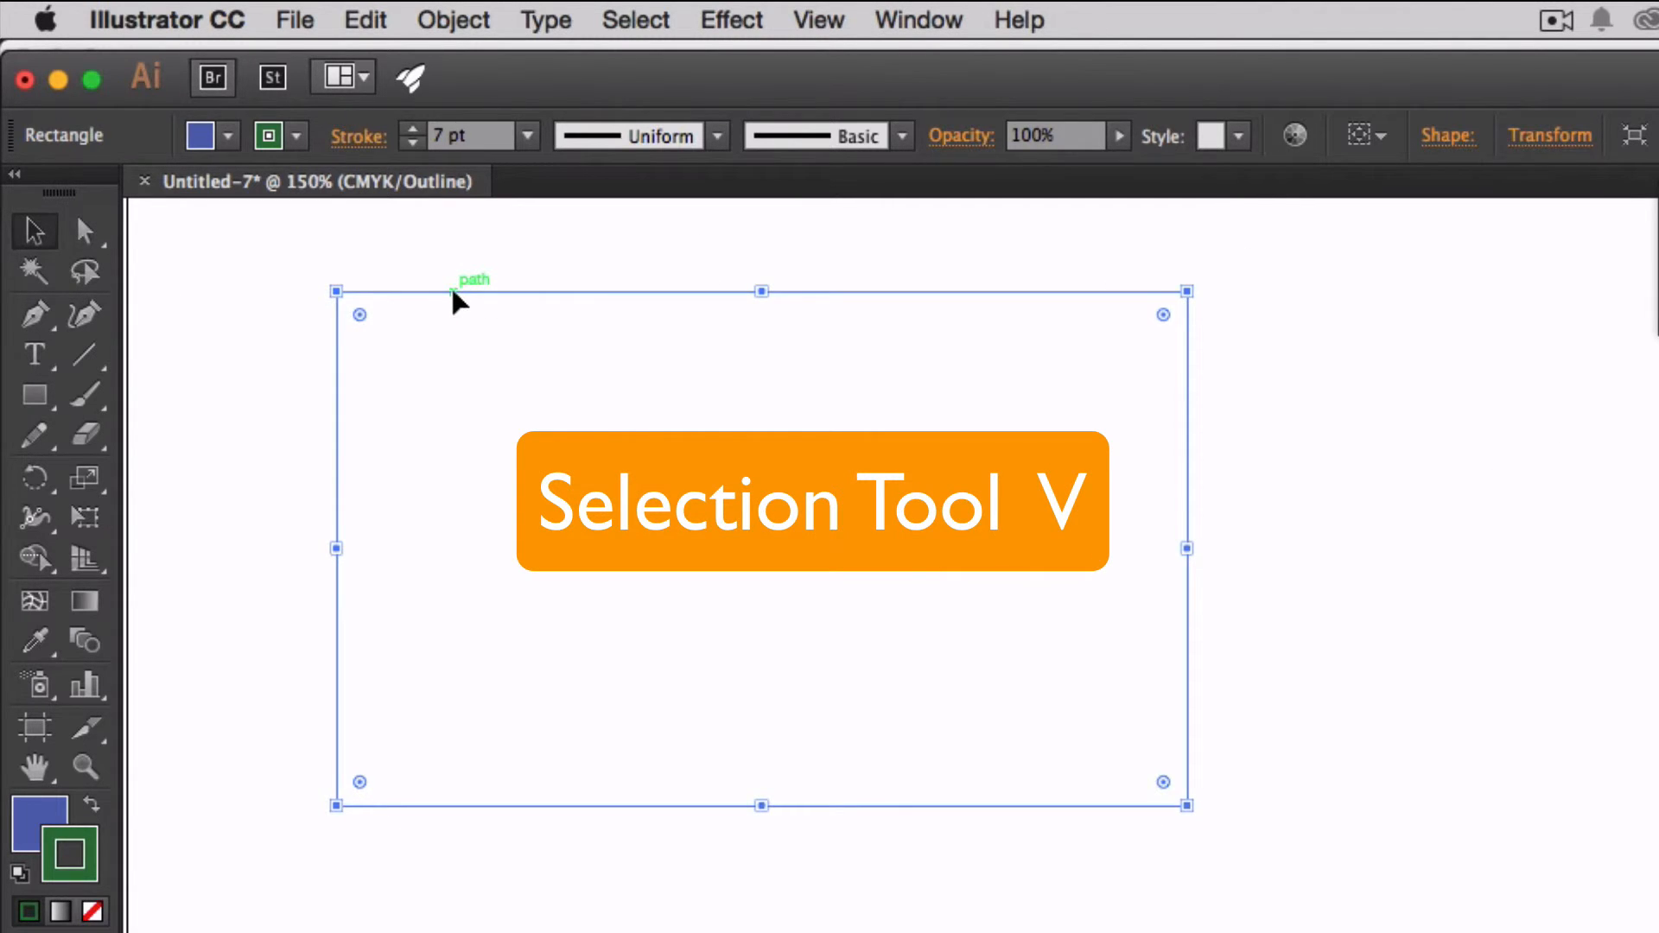
{"action": "left_click_drag", "start_coordinate": [454, 294], "coordinate": [420, 280]}
{"action": "left_click", "coordinate": [571, 411]}
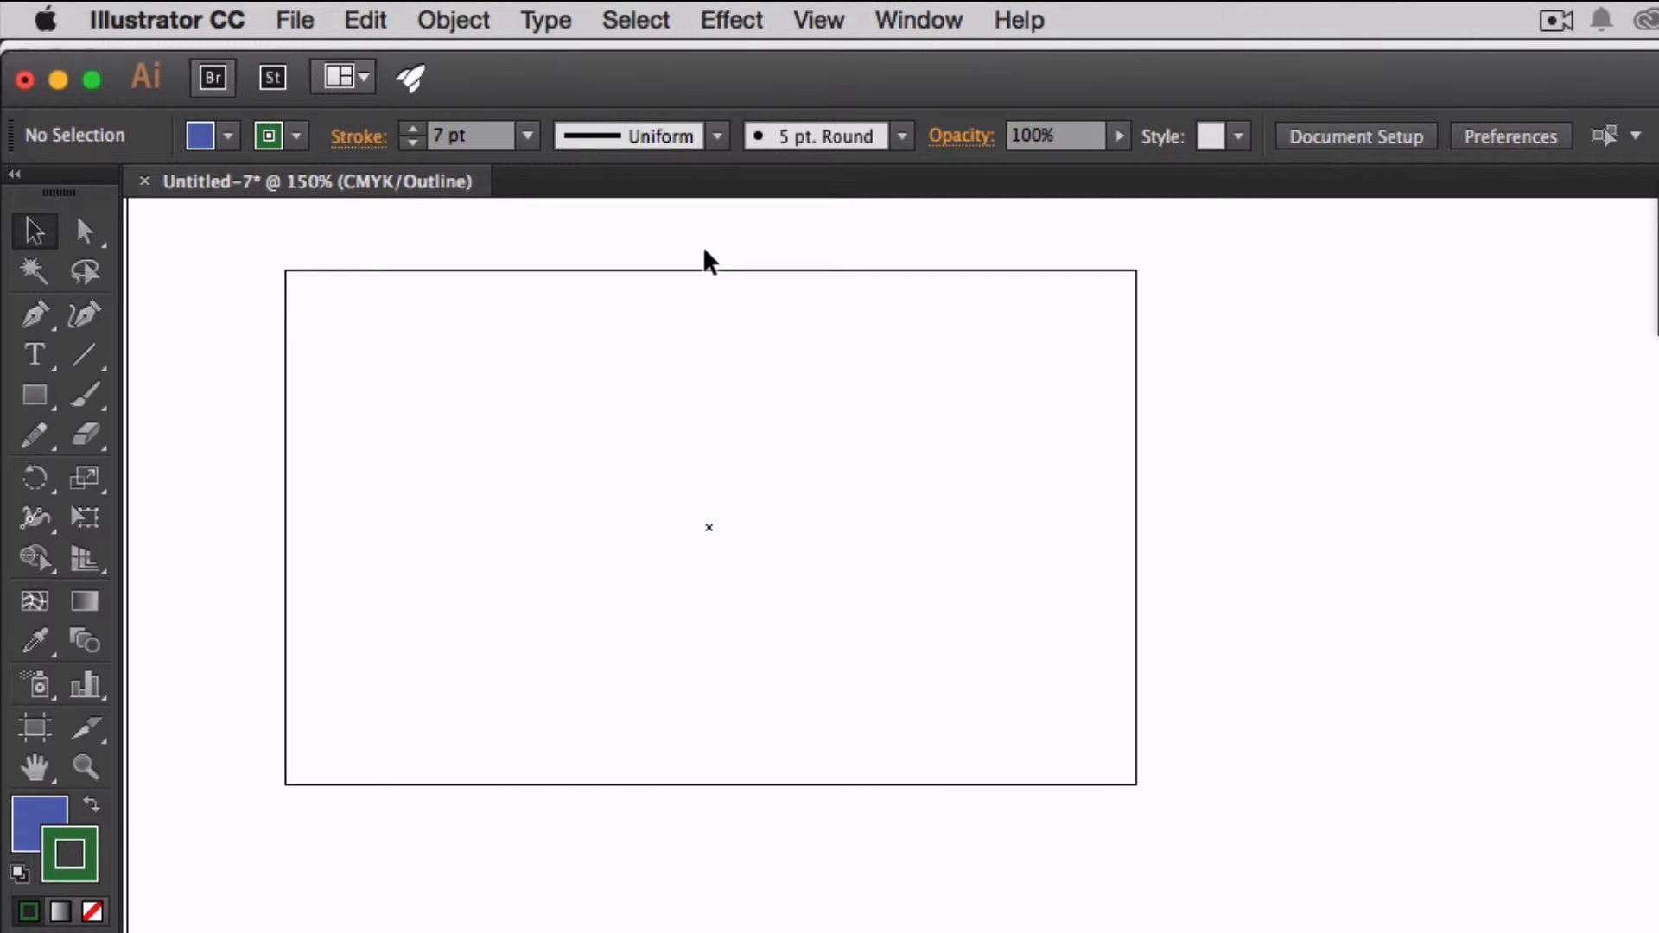
Select each of the rectangle's corner anchor points individually with the Direct Selection tool, then clear the selection
{"action": "key", "text": "a"}
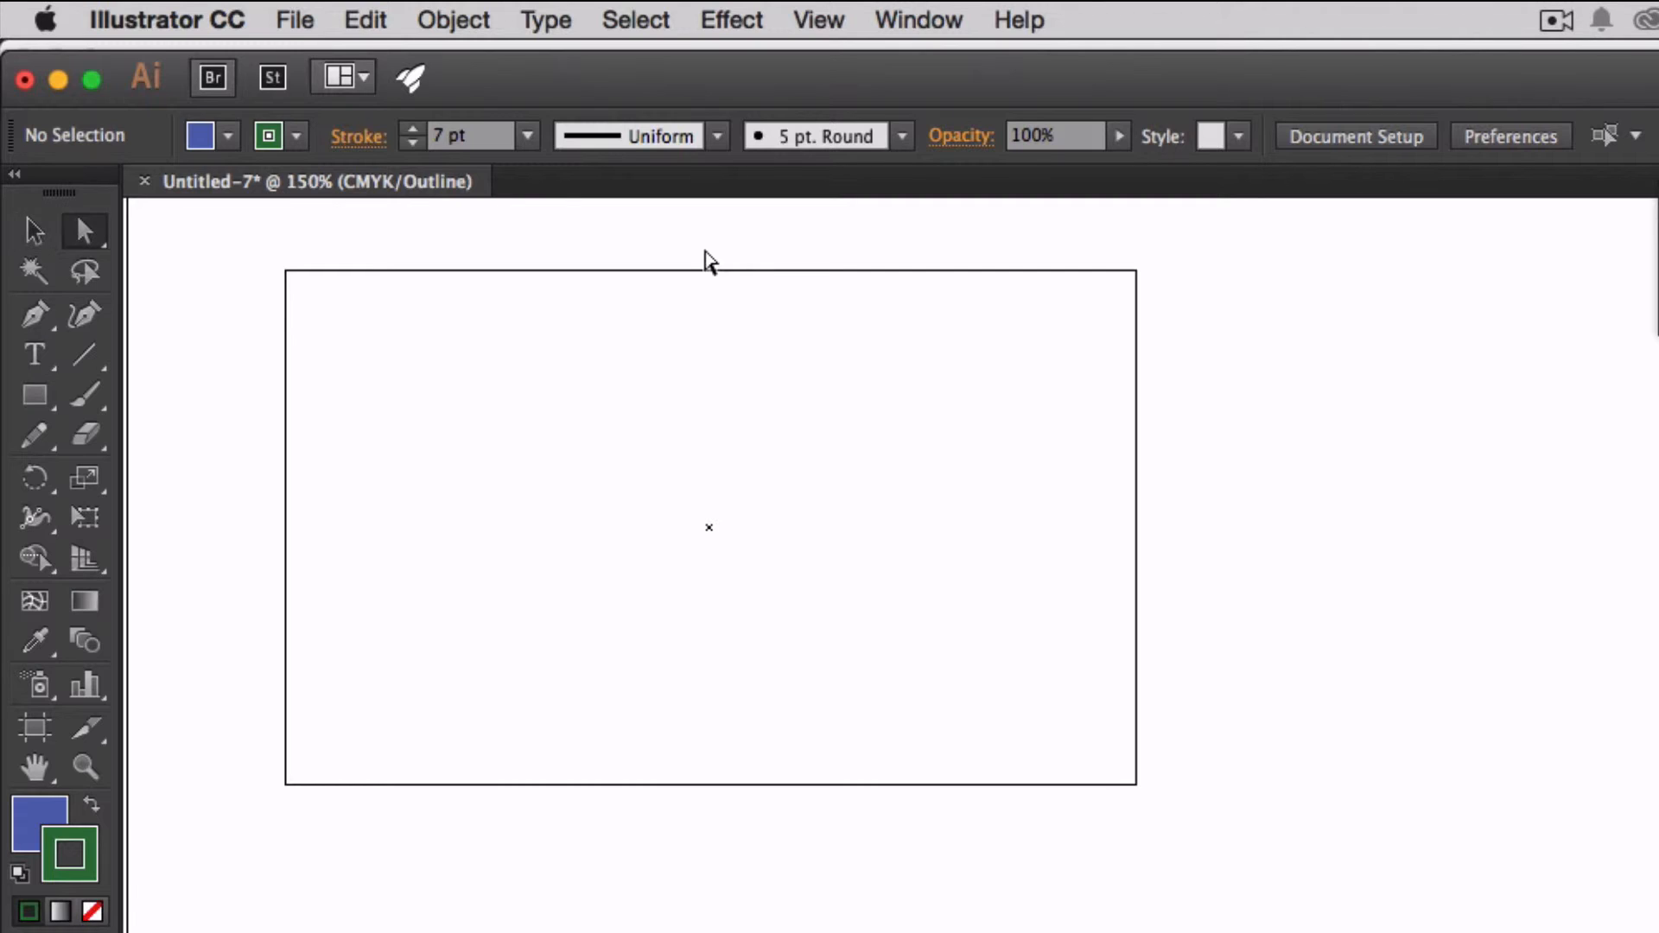
{"action": "left_click", "coordinate": [1139, 271]}
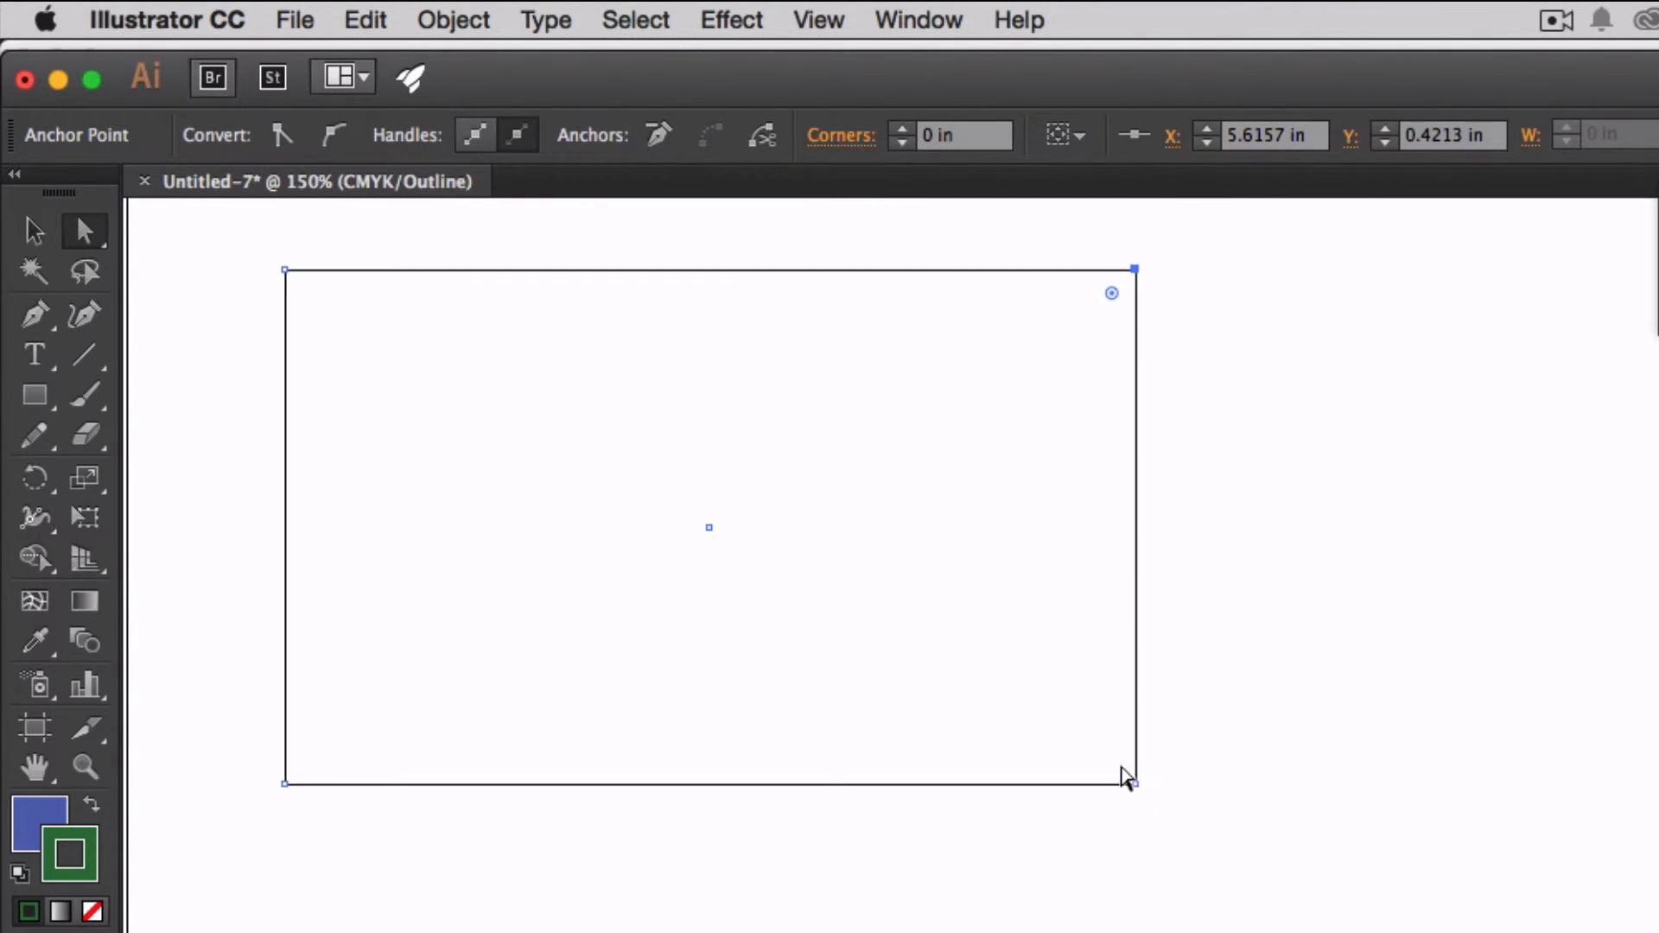
{"action": "left_click", "coordinate": [1135, 787]}
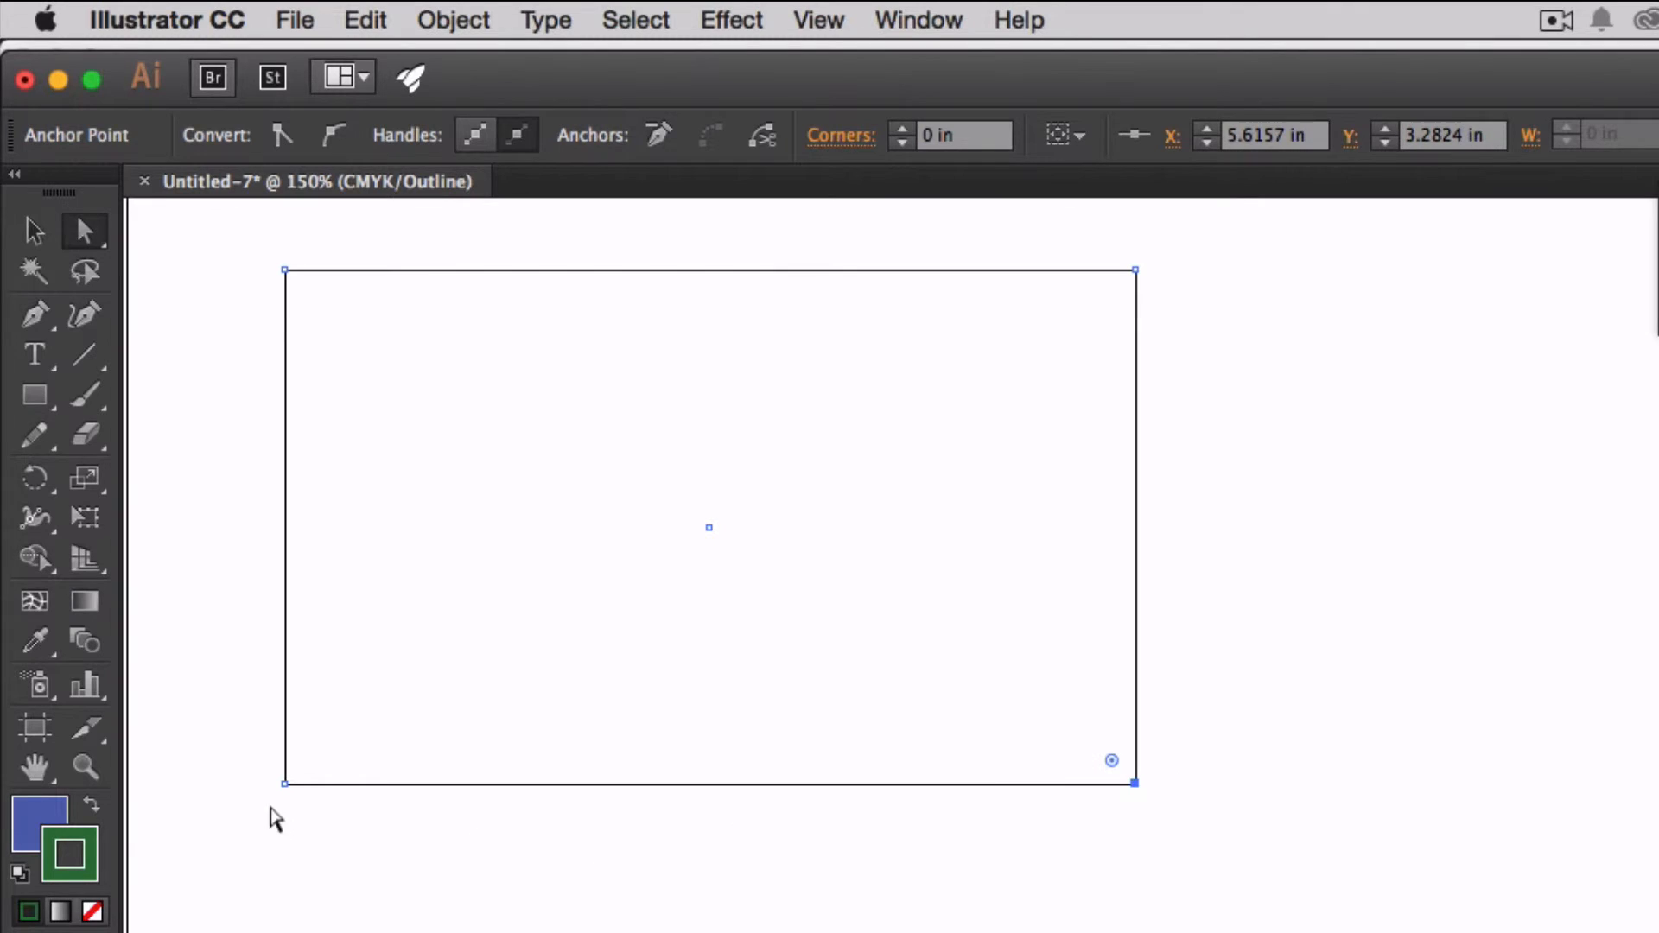
{"action": "left_click", "coordinate": [285, 784]}
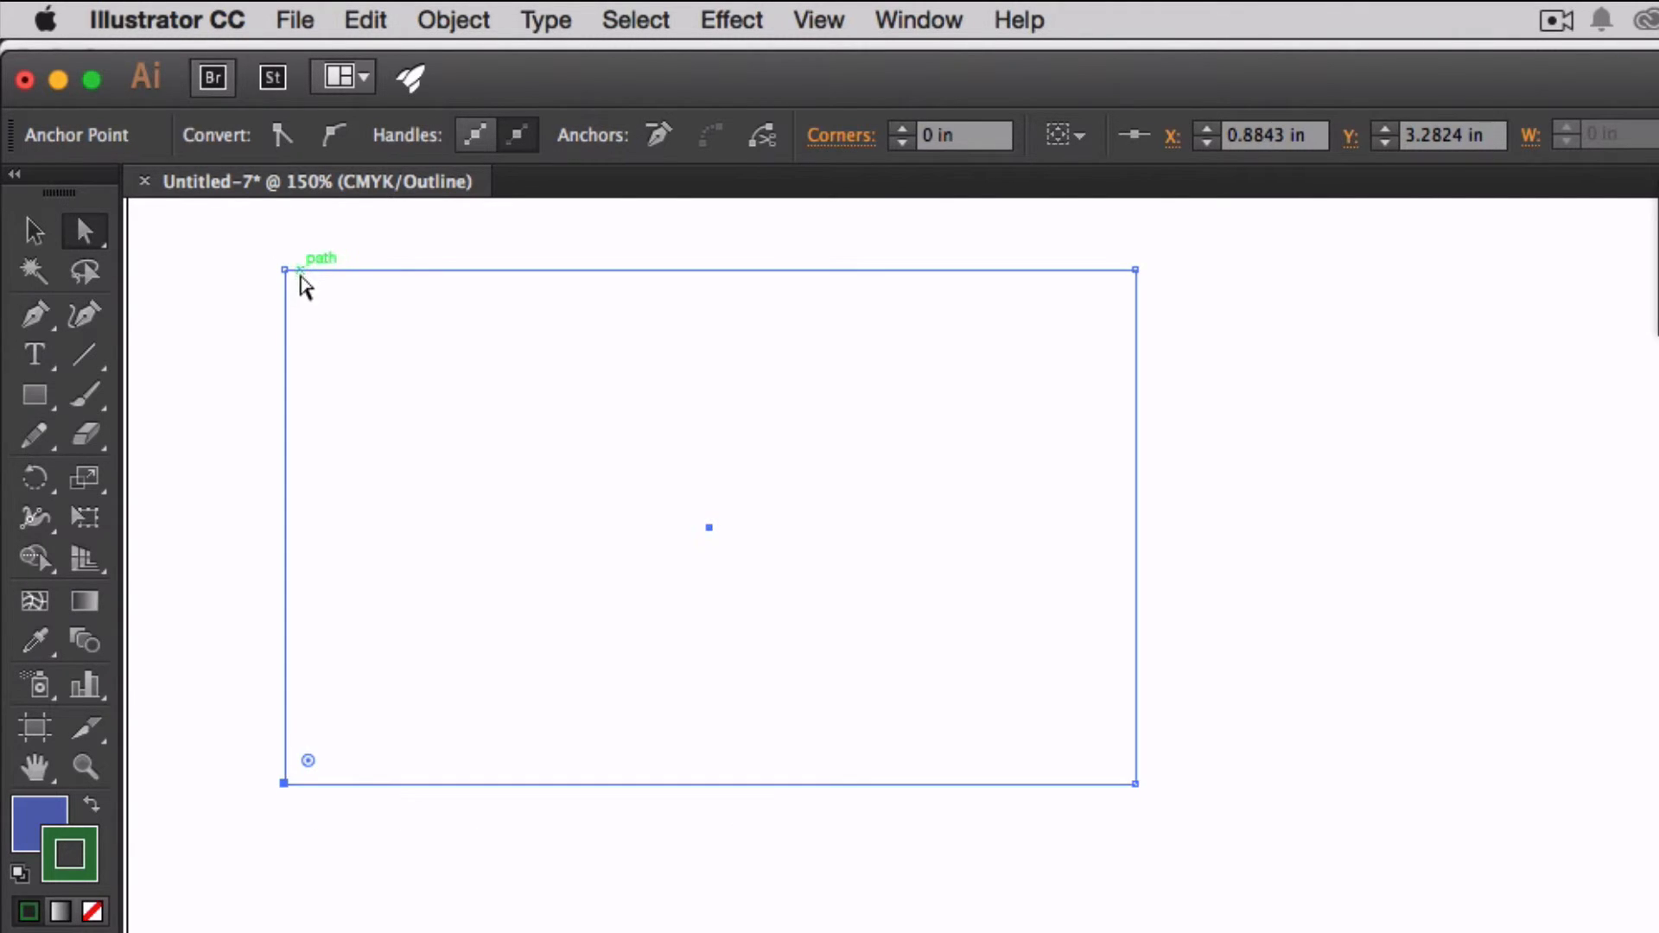
{"action": "left_click", "coordinate": [284, 270]}
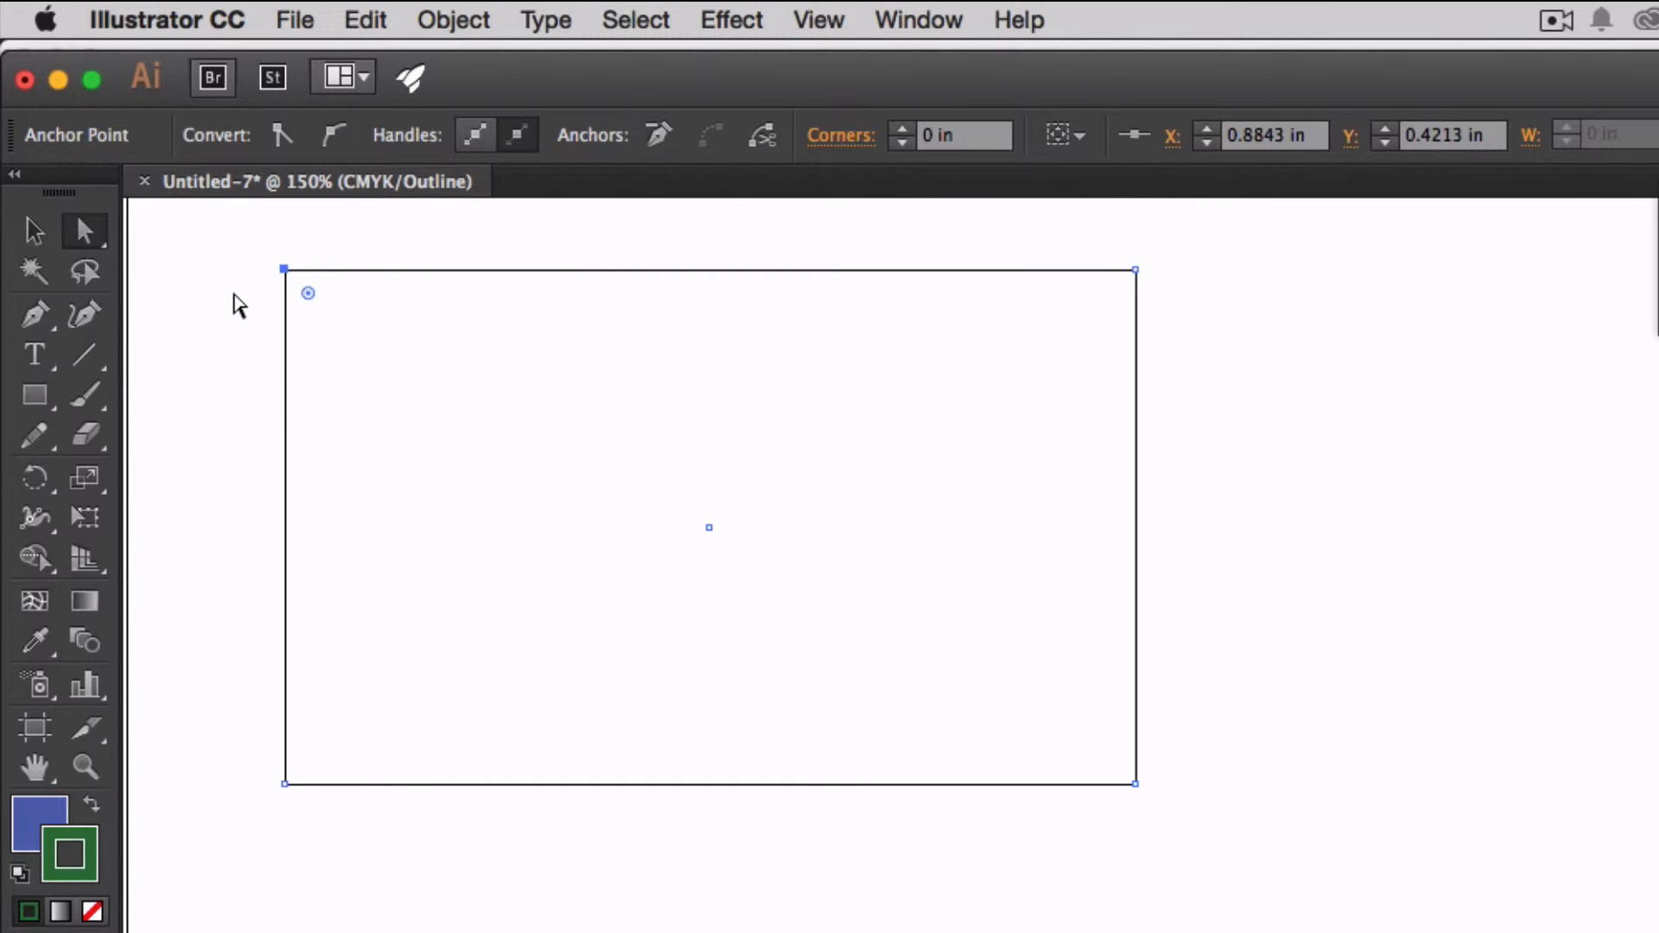
{"action": "left_click", "coordinate": [240, 306]}
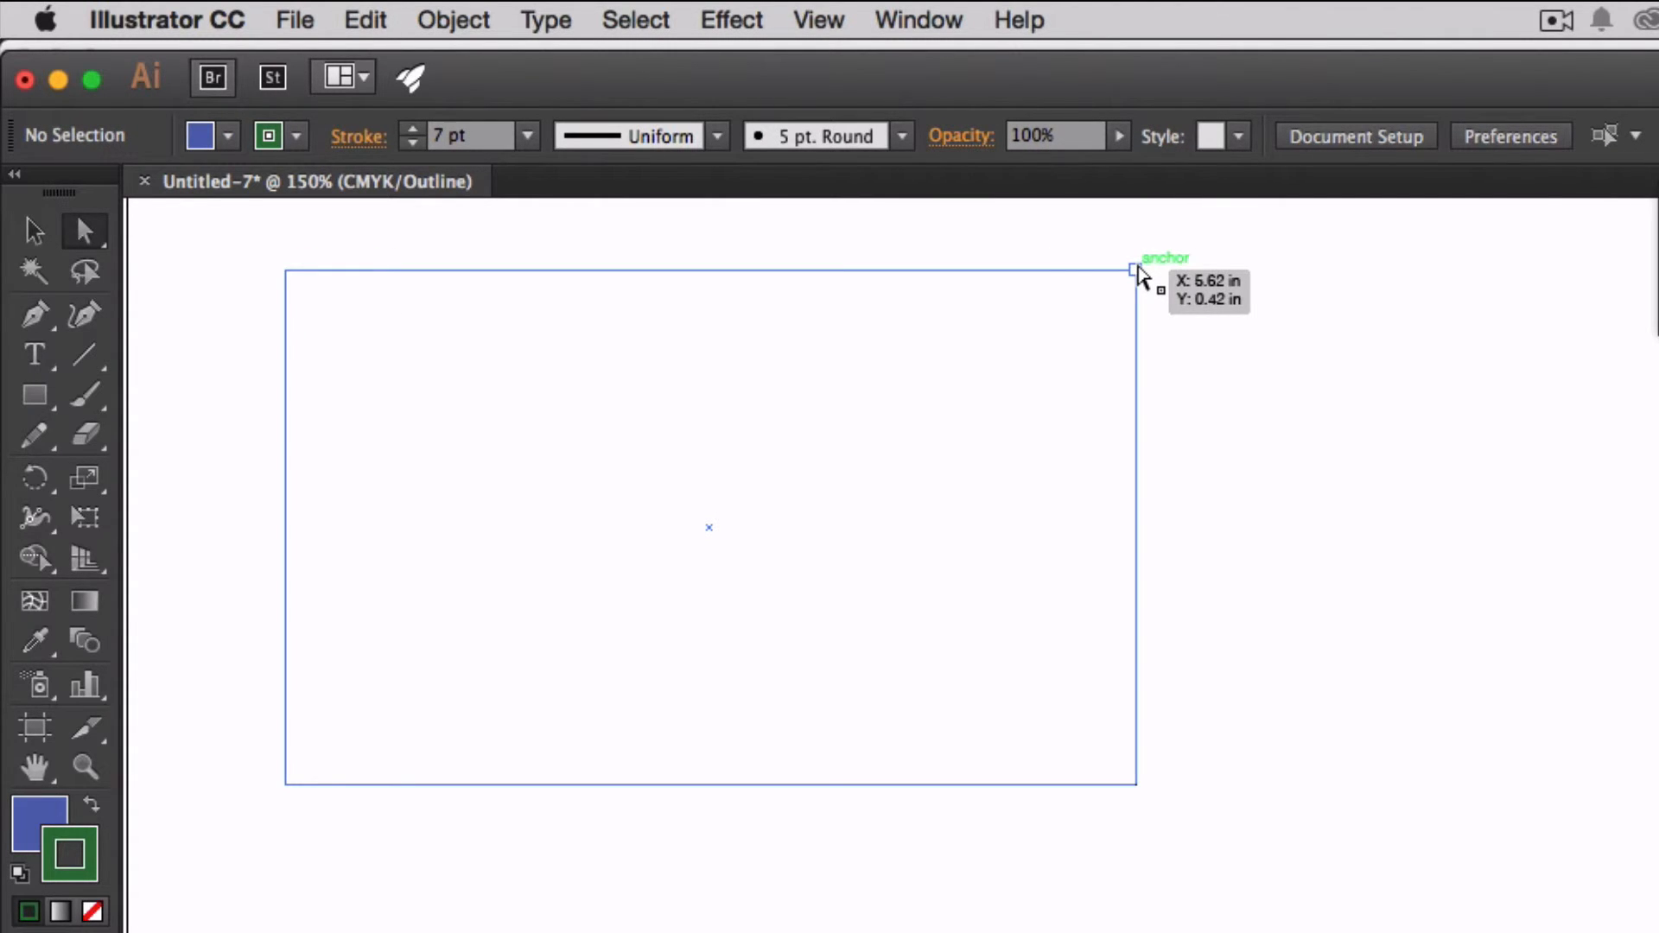
{"action": "left_click", "coordinate": [1134, 272]}
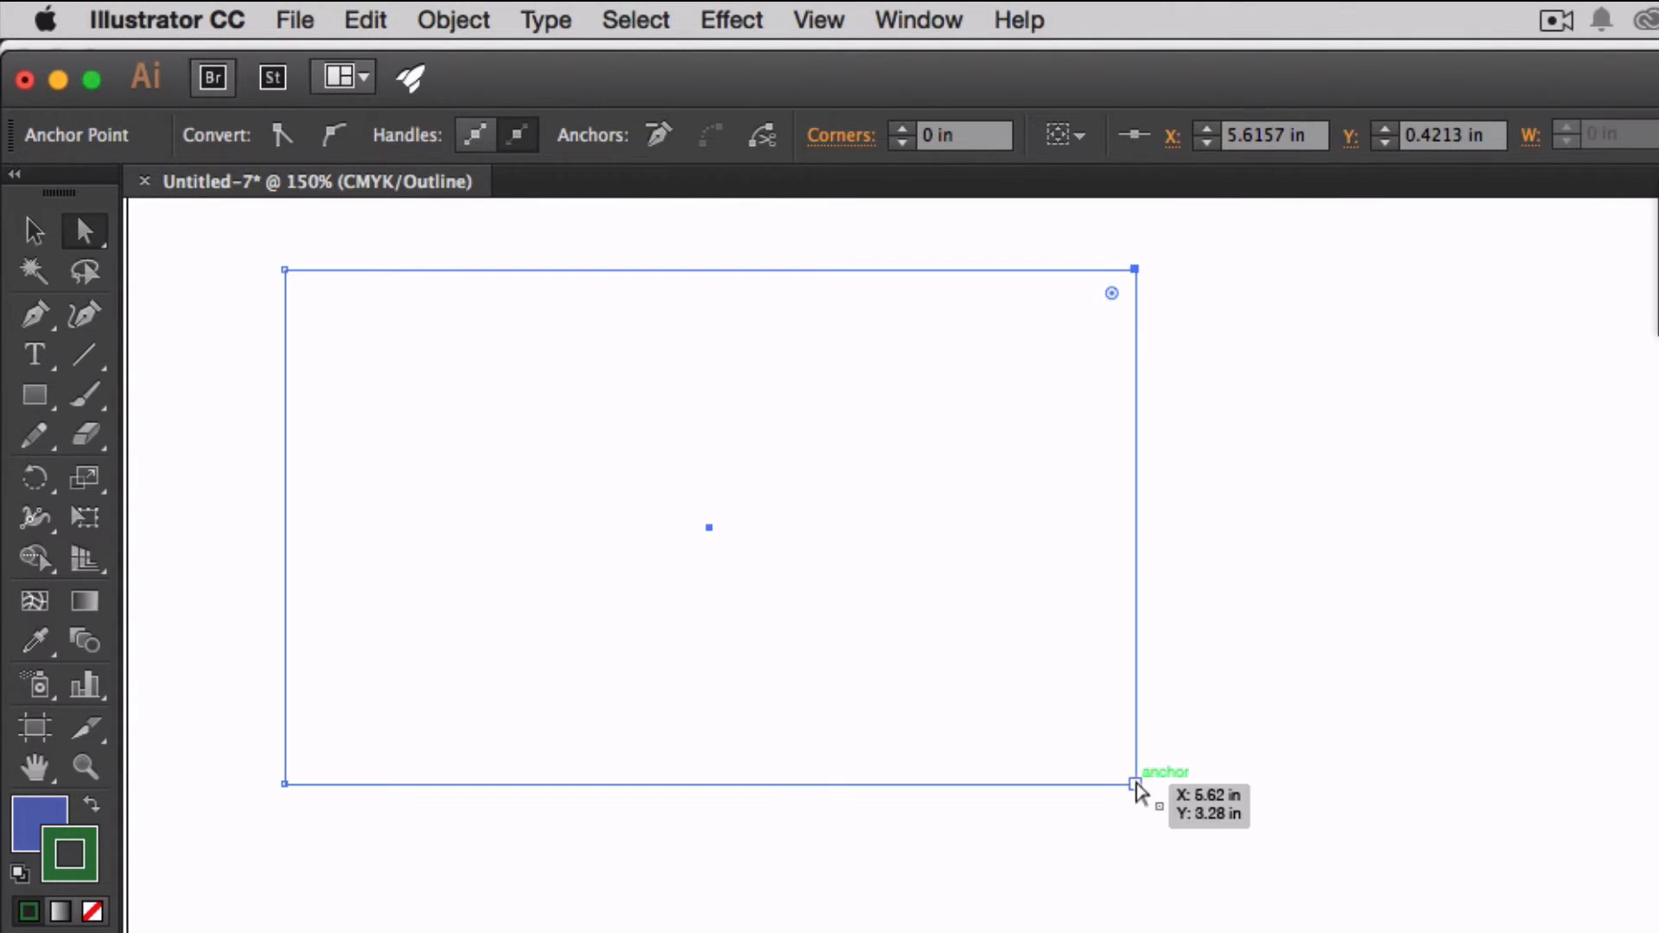
{"action": "left_click", "coordinate": [1135, 784]}
{"action": "left_click", "coordinate": [286, 784]}
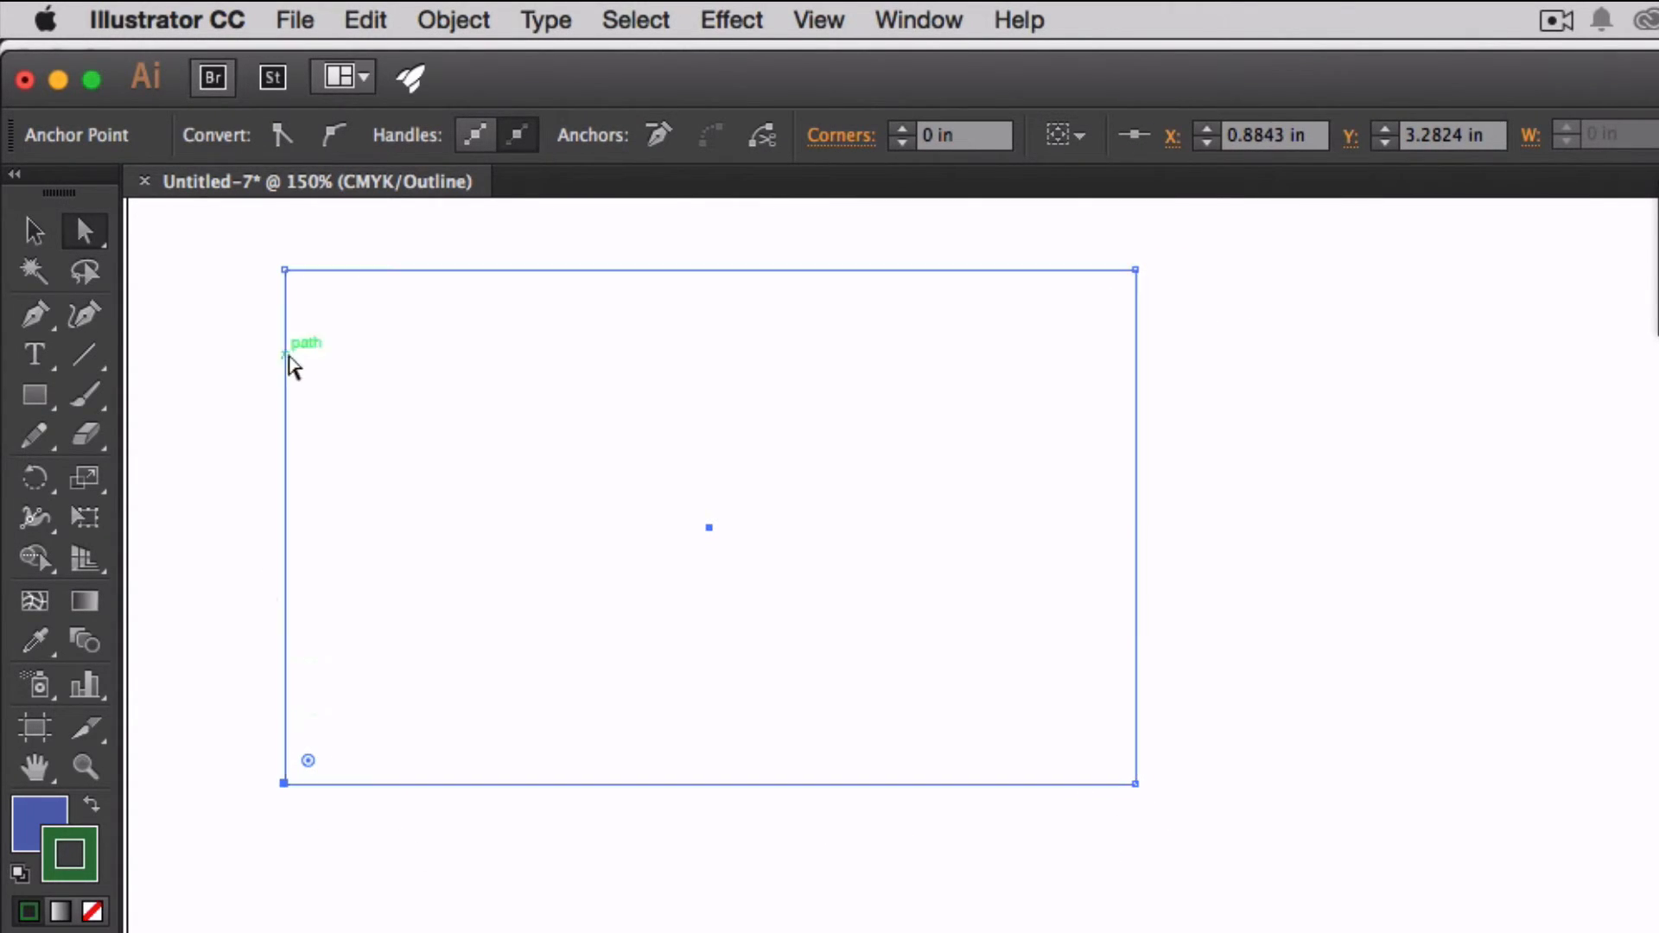
{"action": "left_click", "coordinate": [286, 270]}
{"action": "left_click", "coordinate": [211, 303]}
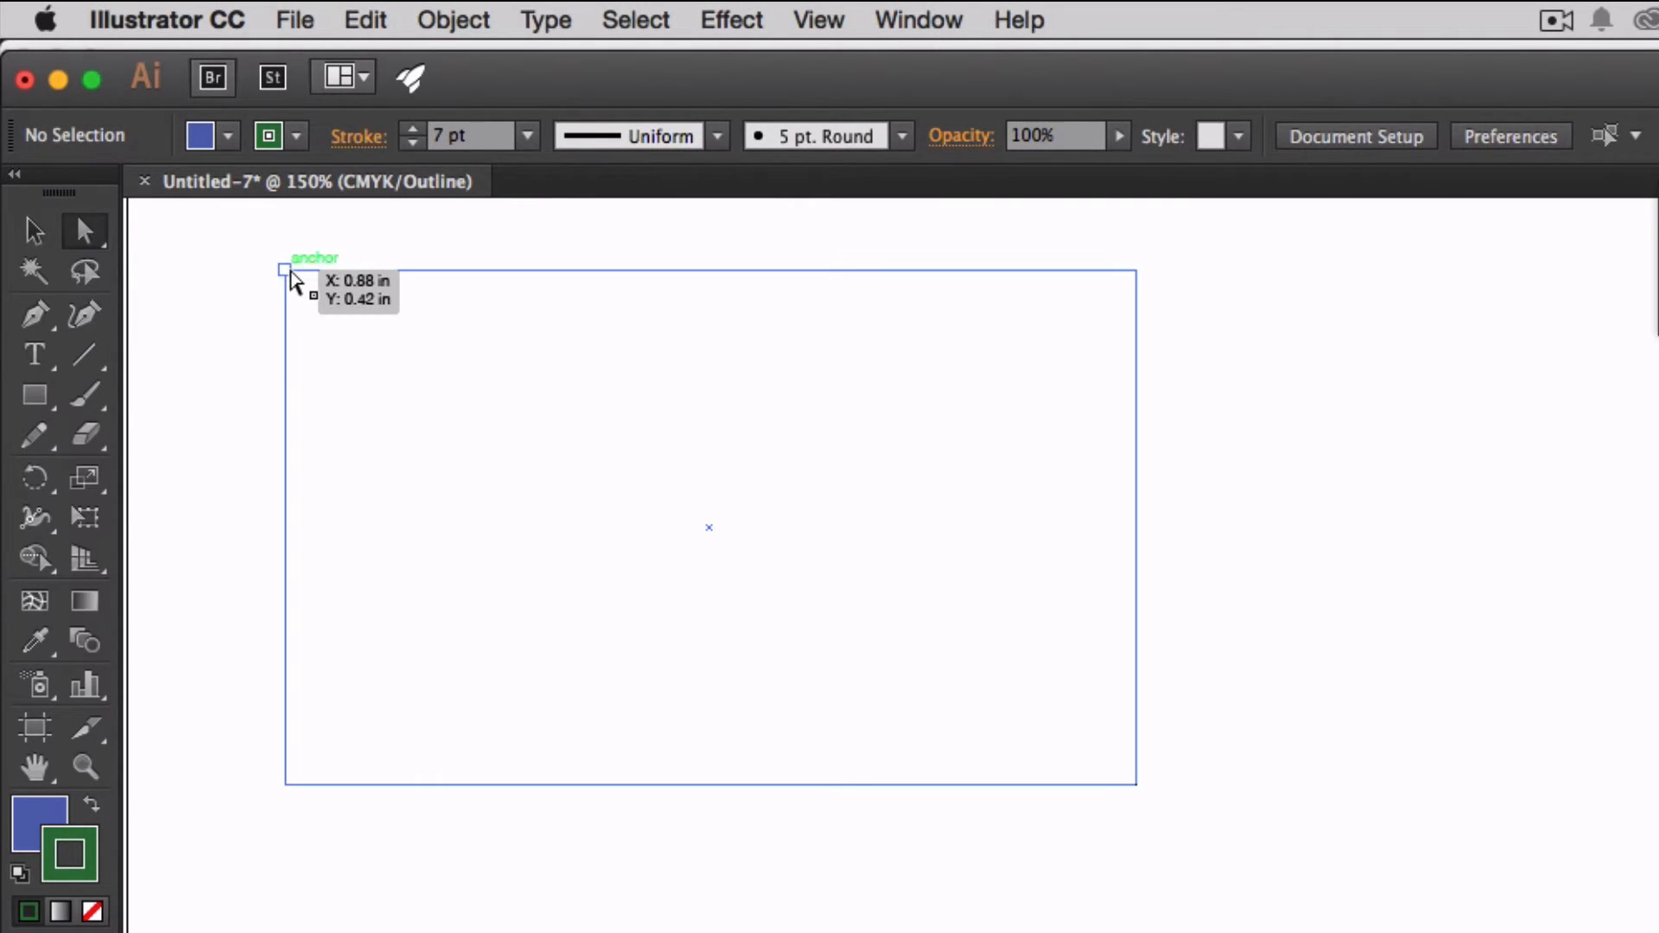
Pull the rectangle's upper-left anchor inward and its lower-right anchor down and left, and undo both changes
{"action": "left_click", "coordinate": [286, 270]}
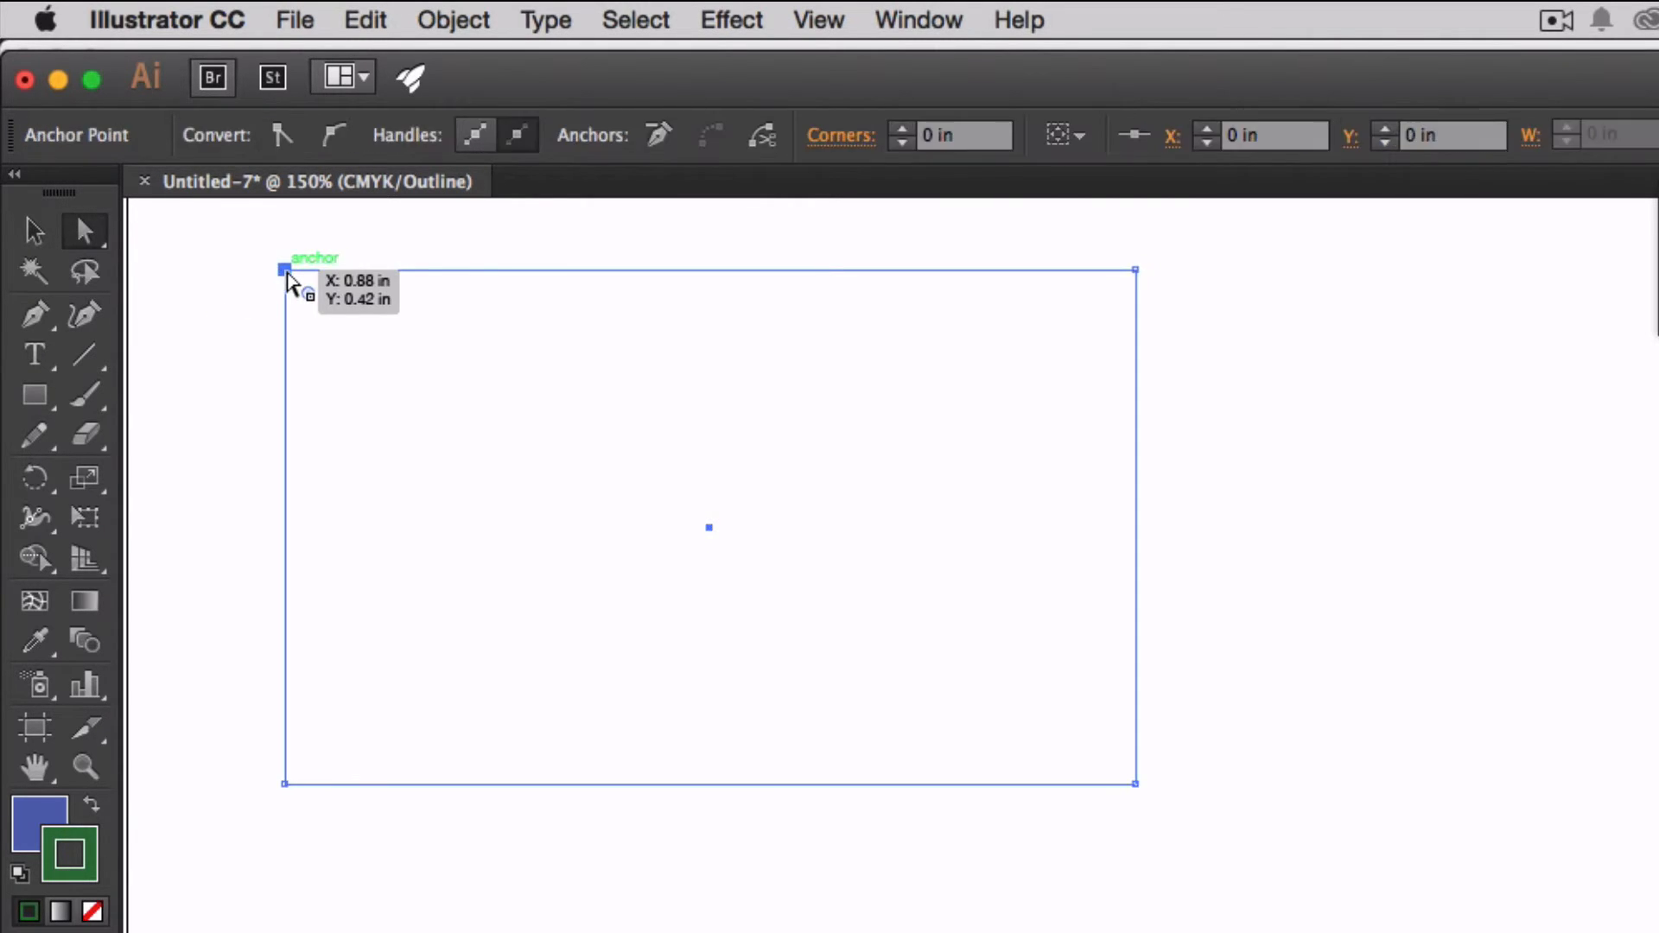
{"action": "left_click_drag", "start_coordinate": [286, 271], "coordinate": [488, 426]}
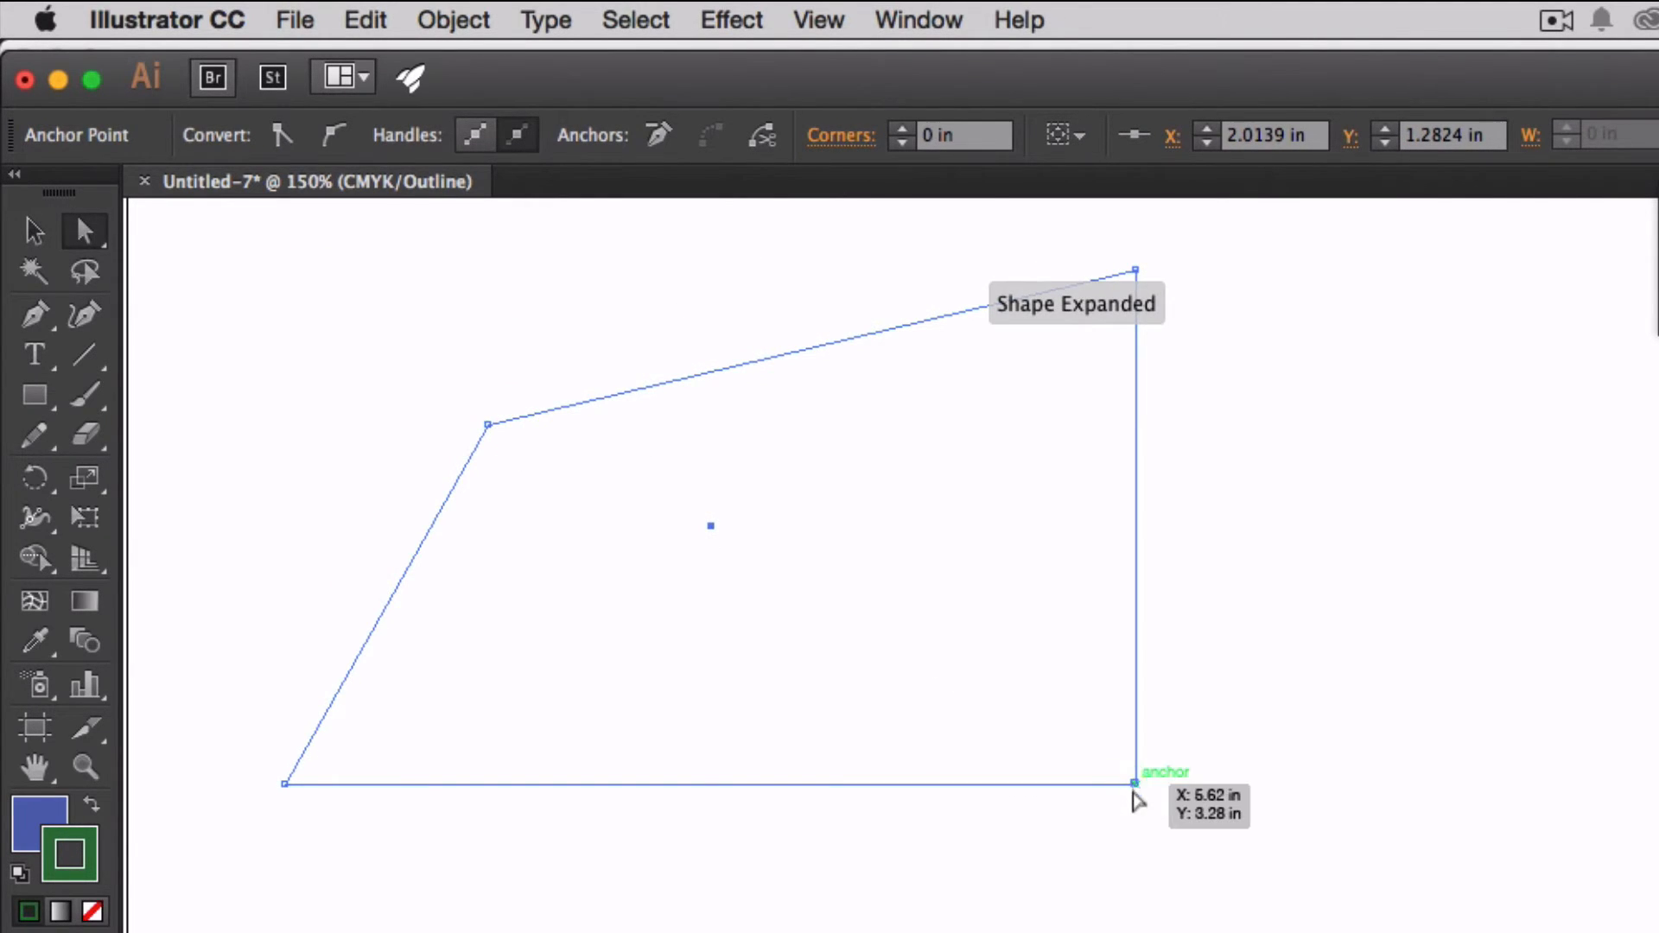
{"action": "left_click_drag", "start_coordinate": [1137, 788], "coordinate": [1012, 897]}
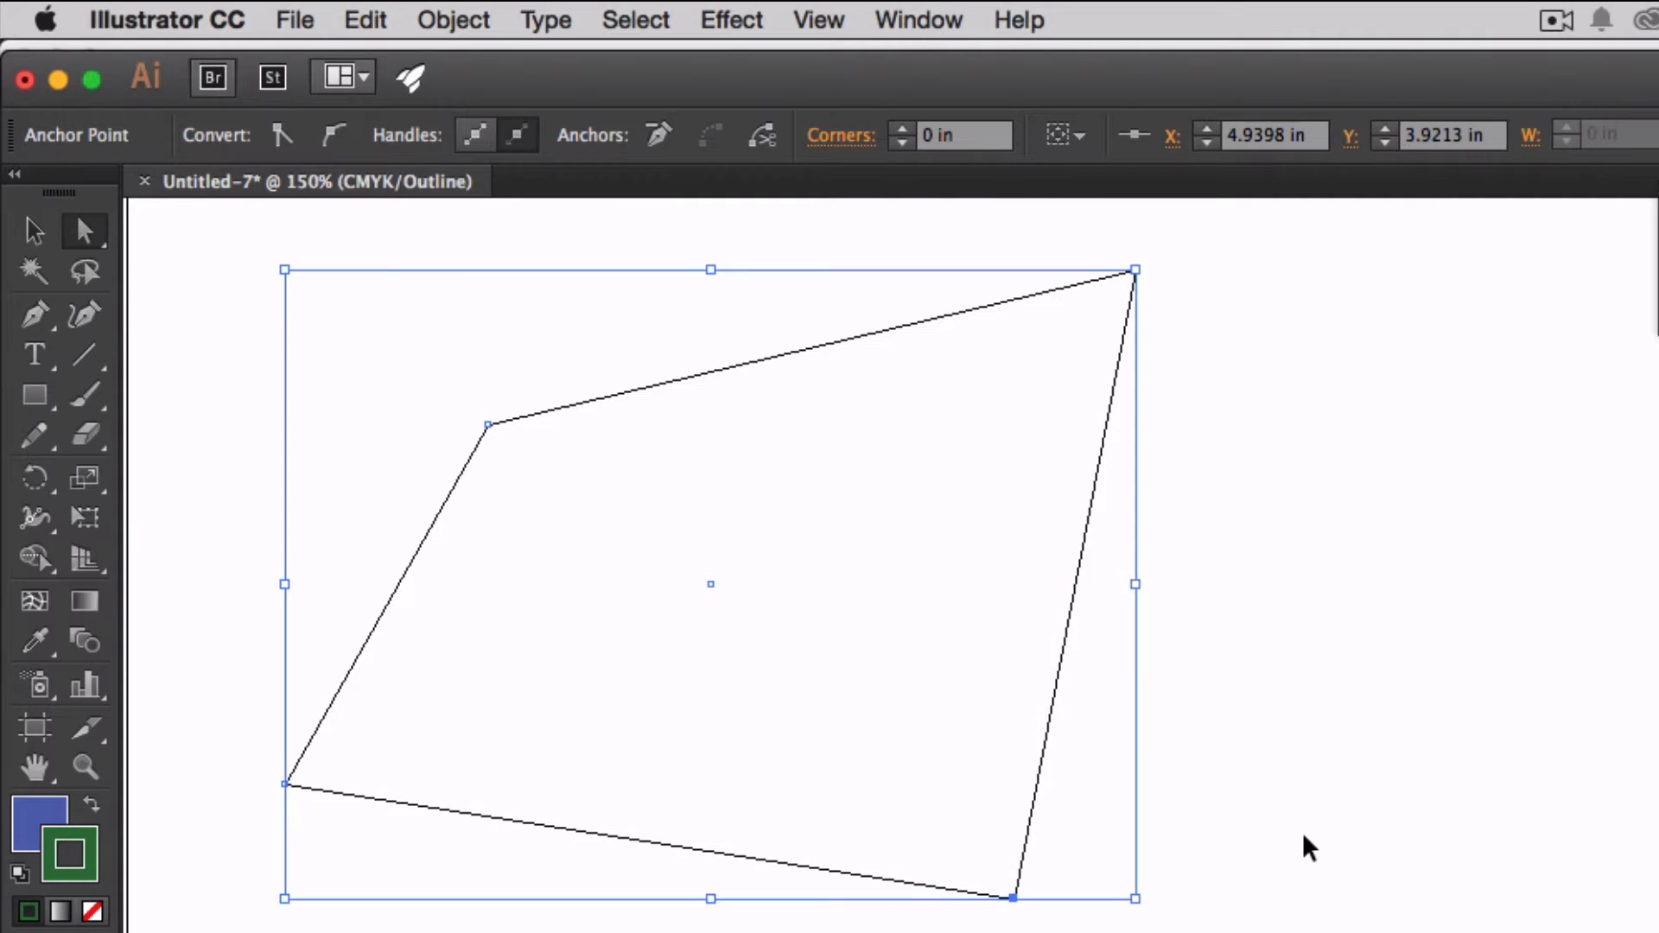
{"action": "key", "text": "Delete"}
{"action": "key", "text": "super+z"}
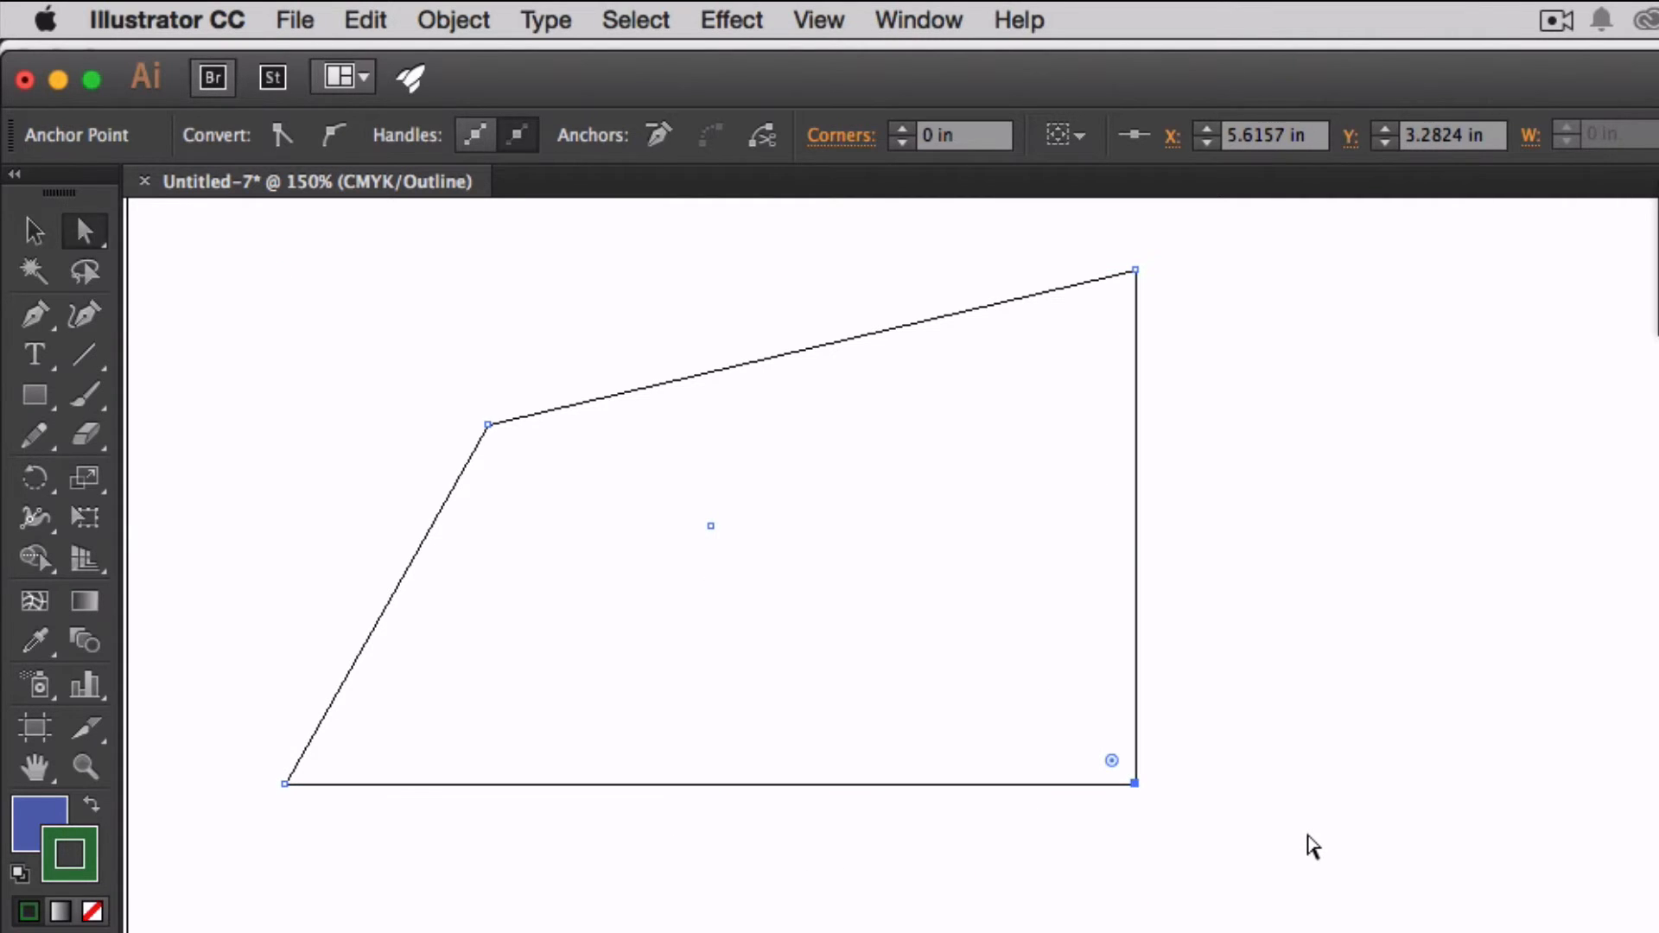
{"action": "key", "text": "super+z"}
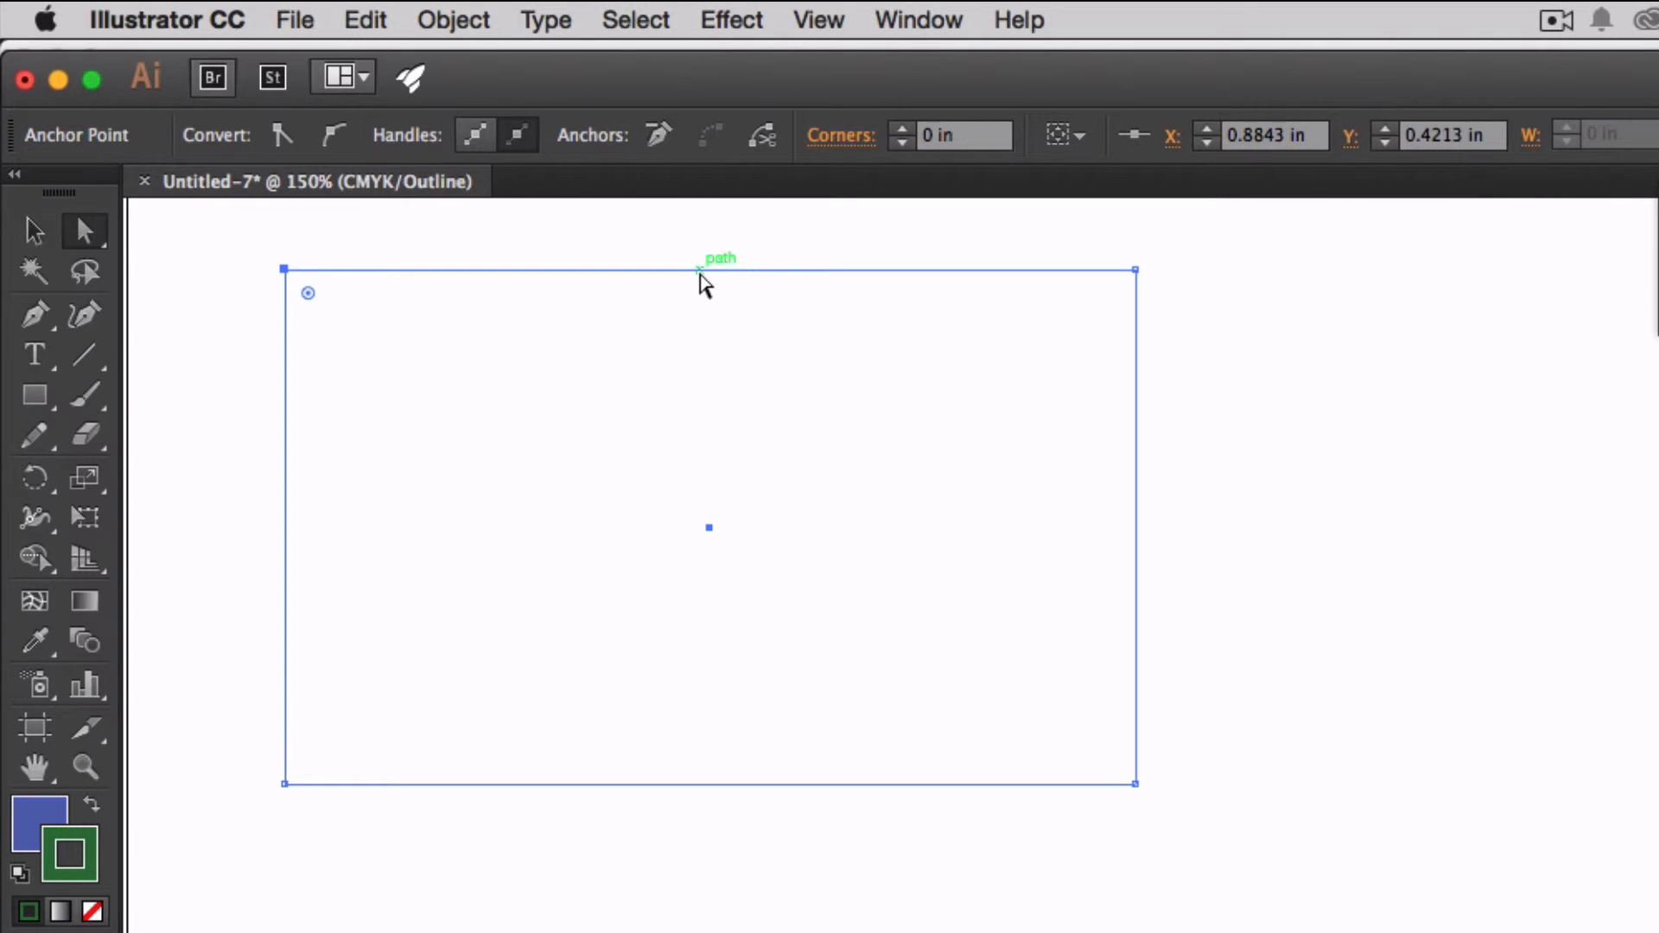
Try shifting the rectangle's top edge and rounding its upper-left corner to a 0.39 in radius, and undo the changes
{"action": "mouse_move", "coordinate": [700, 273]}
{"action": "left_mouse_down"}
{"action": "mouse_move", "coordinate": [726, 430]}
{"action": "mouse_move", "coordinate": [1244, 411]}
{"action": "mouse_move", "coordinate": [993, 293]}
{"action": "mouse_move", "coordinate": [702, 276]}
{"action": "left_mouse_up"}
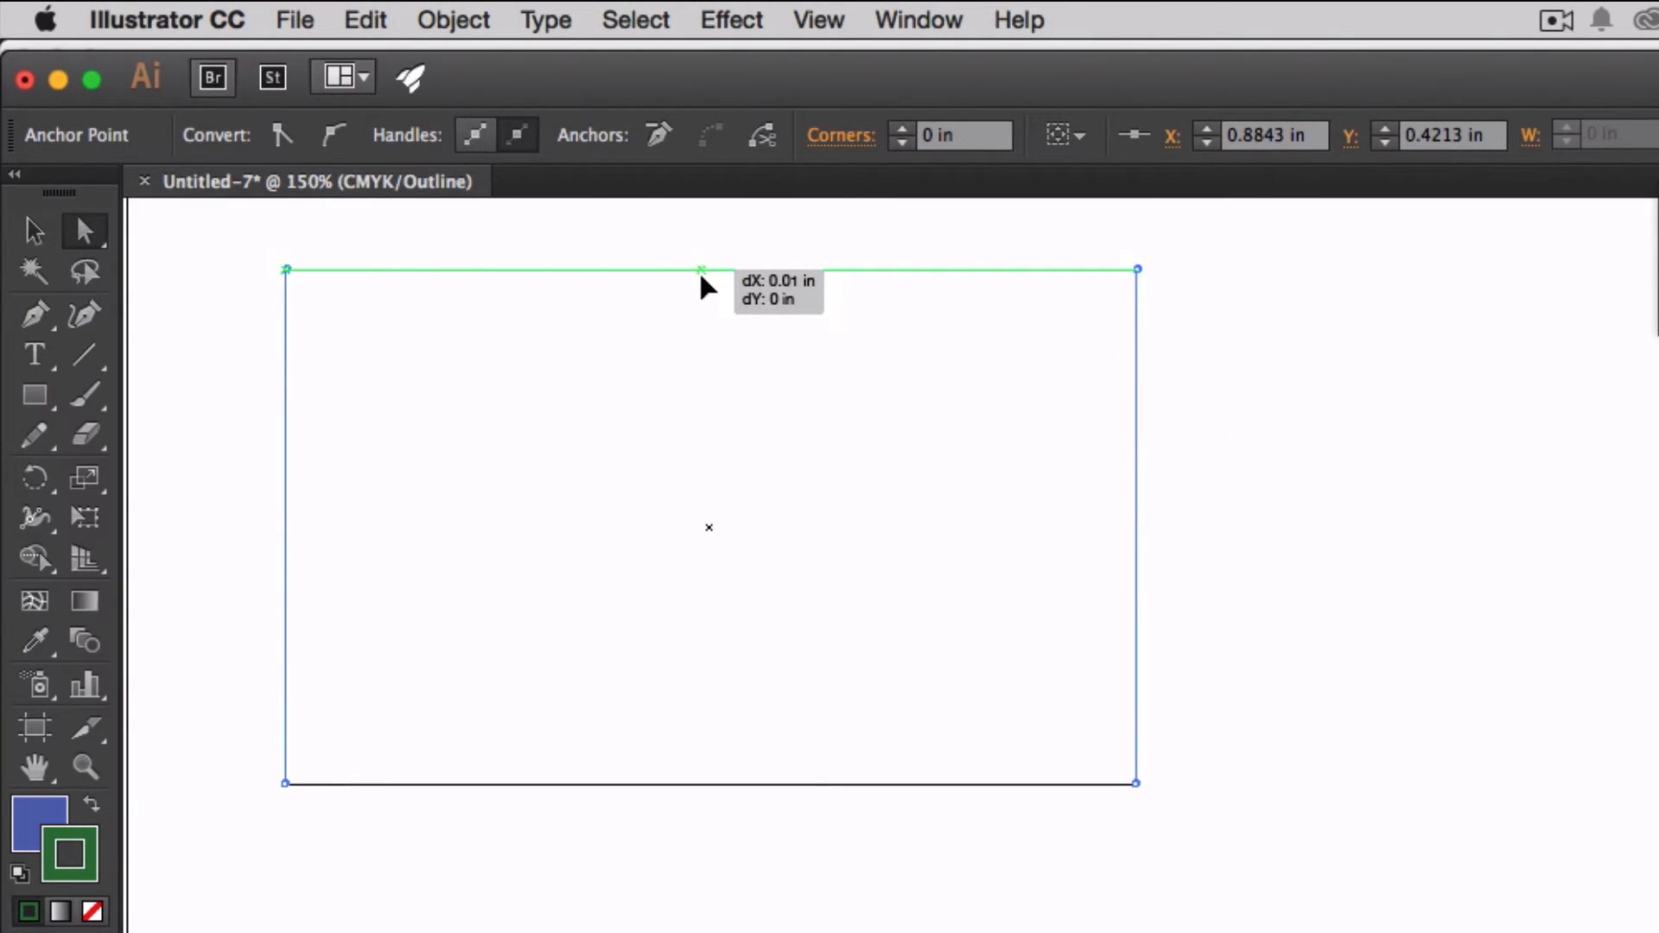
{"action": "left_click_drag", "start_coordinate": [702, 277], "coordinate": [704, 278]}
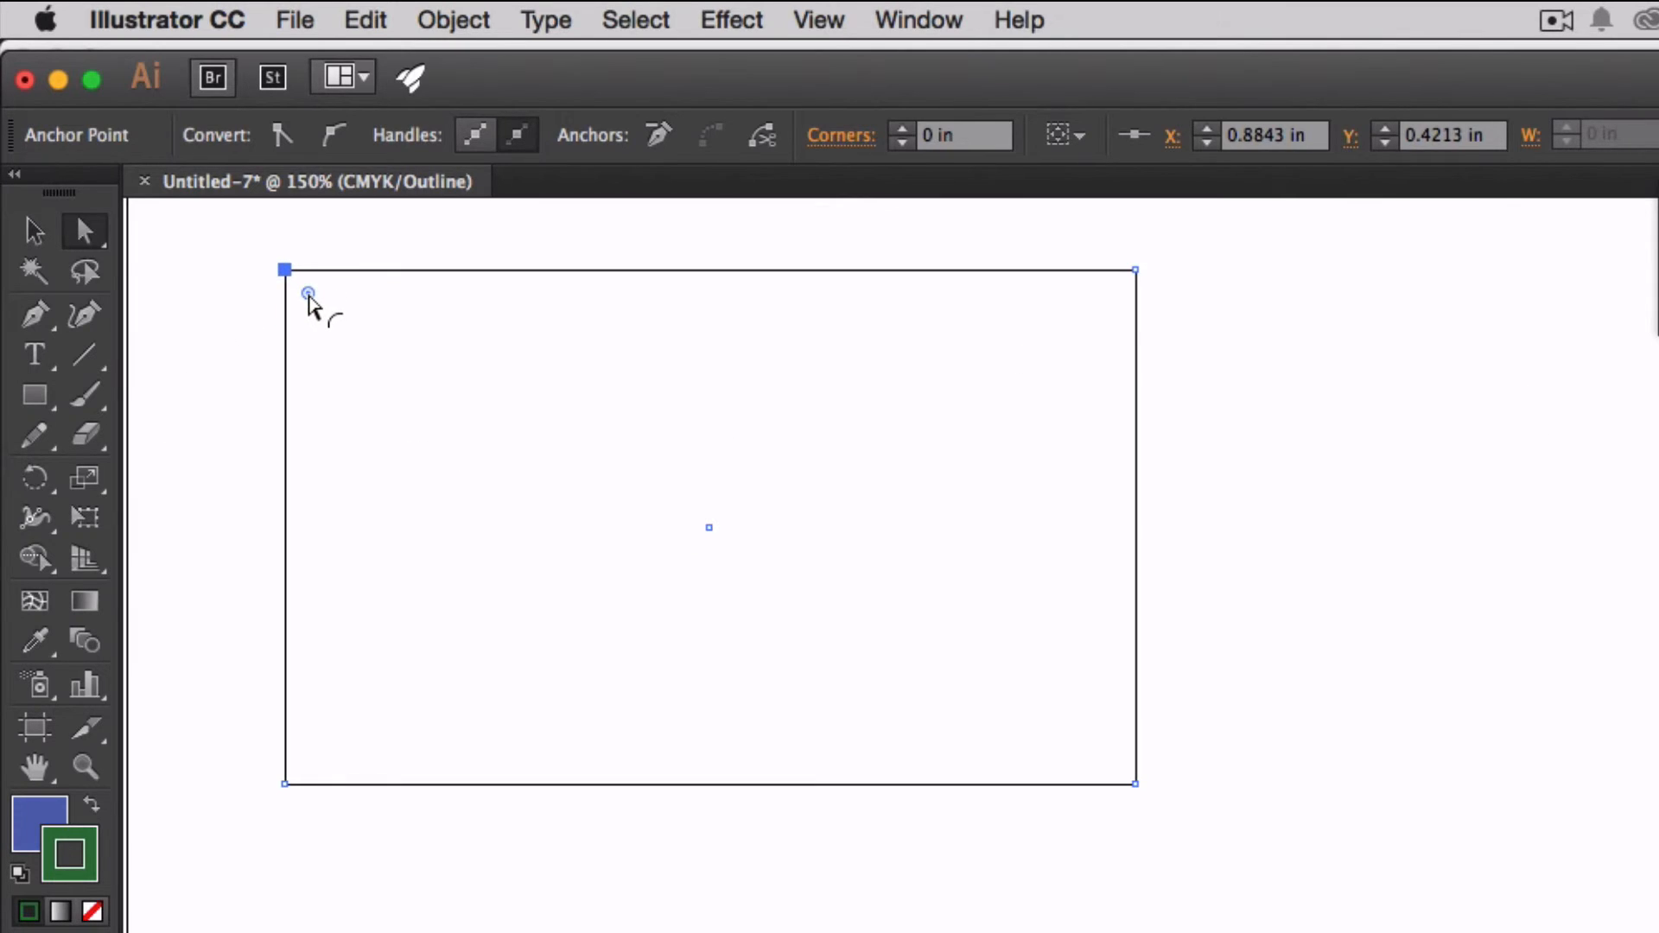
{"action": "left_click_drag", "start_coordinate": [308, 295], "coordinate": [372, 335]}
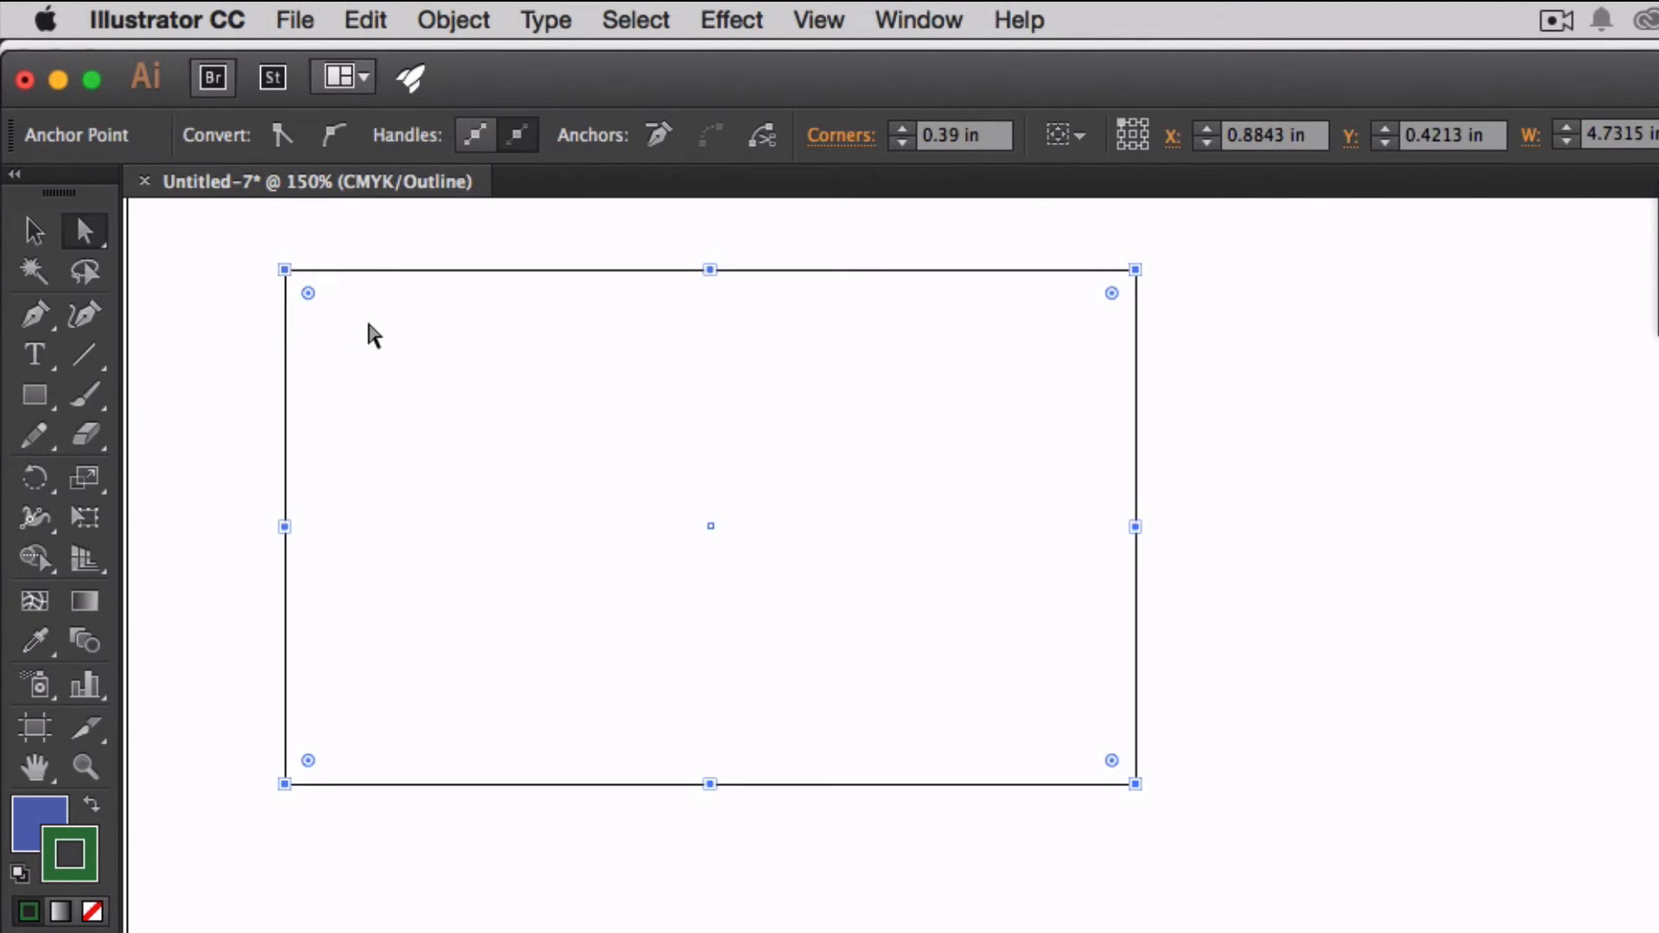
{"action": "key", "text": "ctrl+z"}
Select the whole rectangle and scale it proportionally to about half its size from the lower-right corner, then deselect it
{"action": "left_click_drag", "start_coordinate": [222, 231], "coordinate": [1223, 831]}
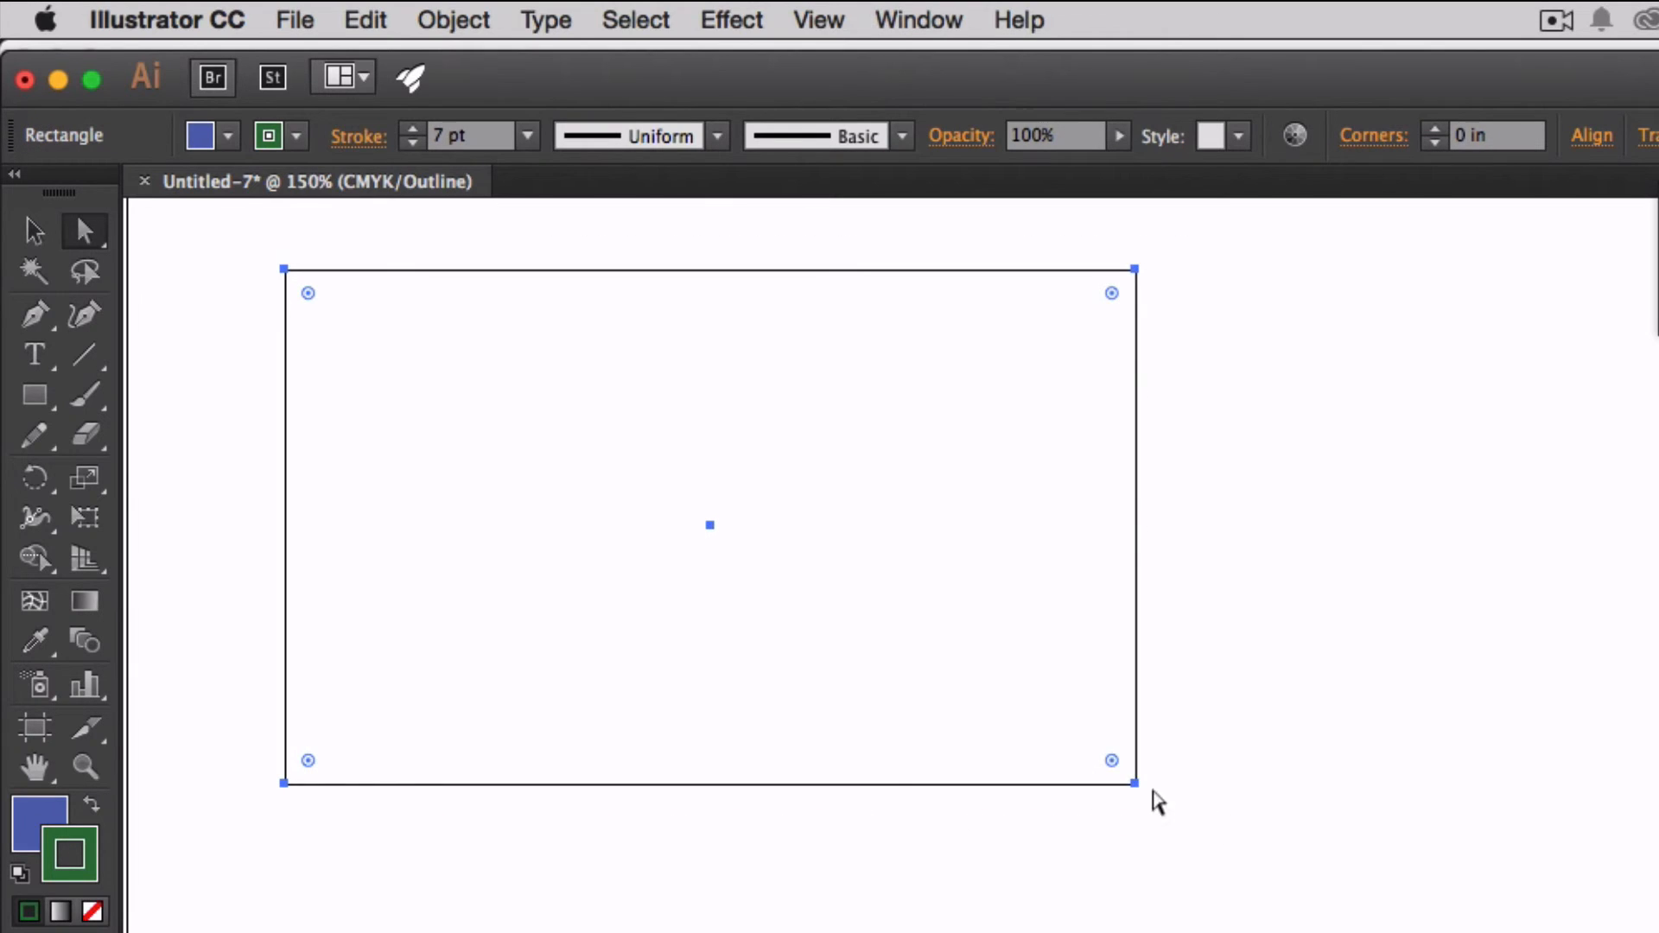
{"action": "left_click_drag", "start_coordinate": [1112, 760], "coordinate": [1141, 786]}
{"action": "key", "text": "v"}
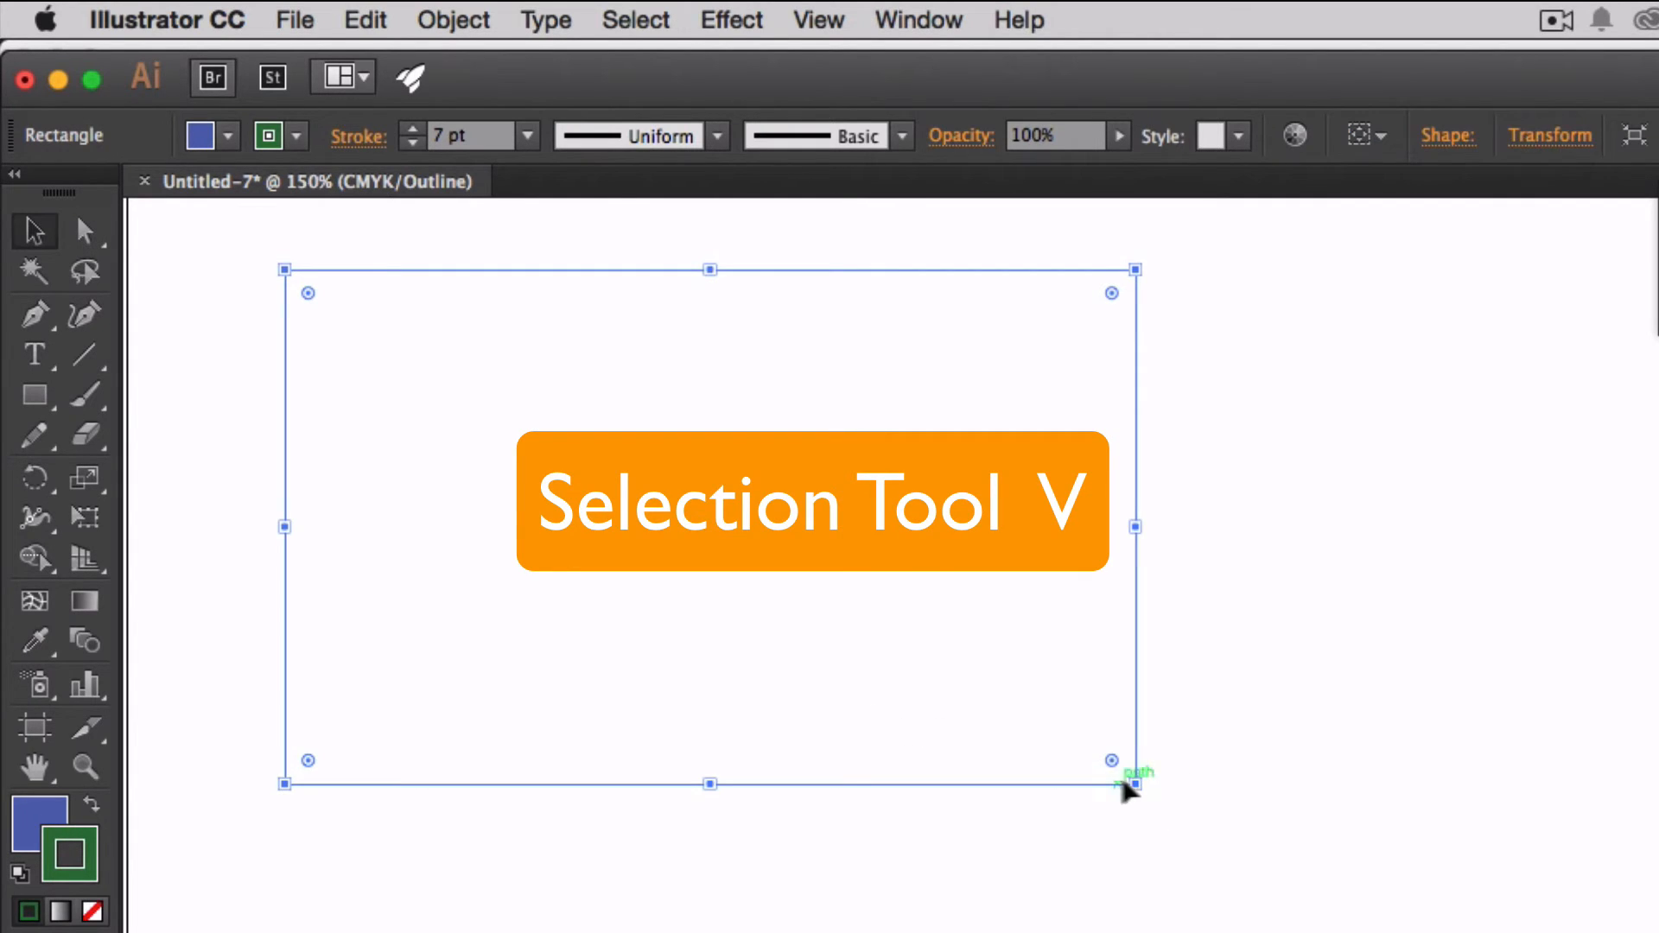
{"action": "left_click_drag", "start_coordinate": [1135, 781], "coordinate": [710, 584]}
{"action": "left_click_drag", "start_coordinate": [762, 704], "coordinate": [795, 687]}
{"action": "left_click", "coordinate": [790, 690]}
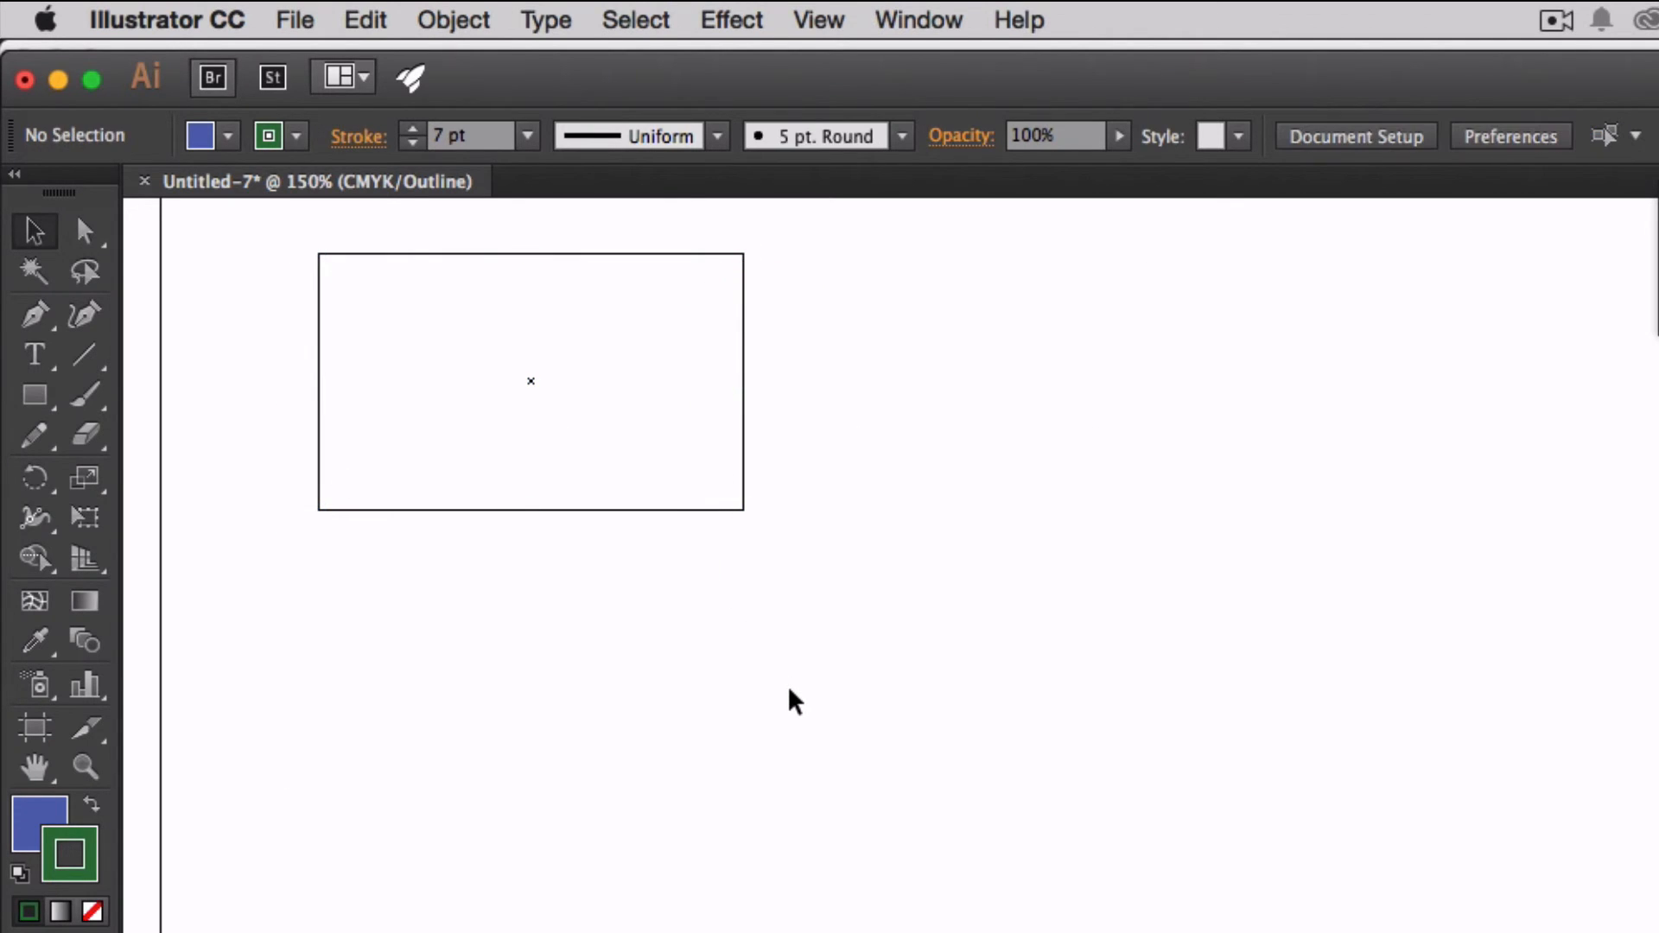
{"action": "left_click_drag", "start_coordinate": [1002, 667], "coordinate": [963, 682]}
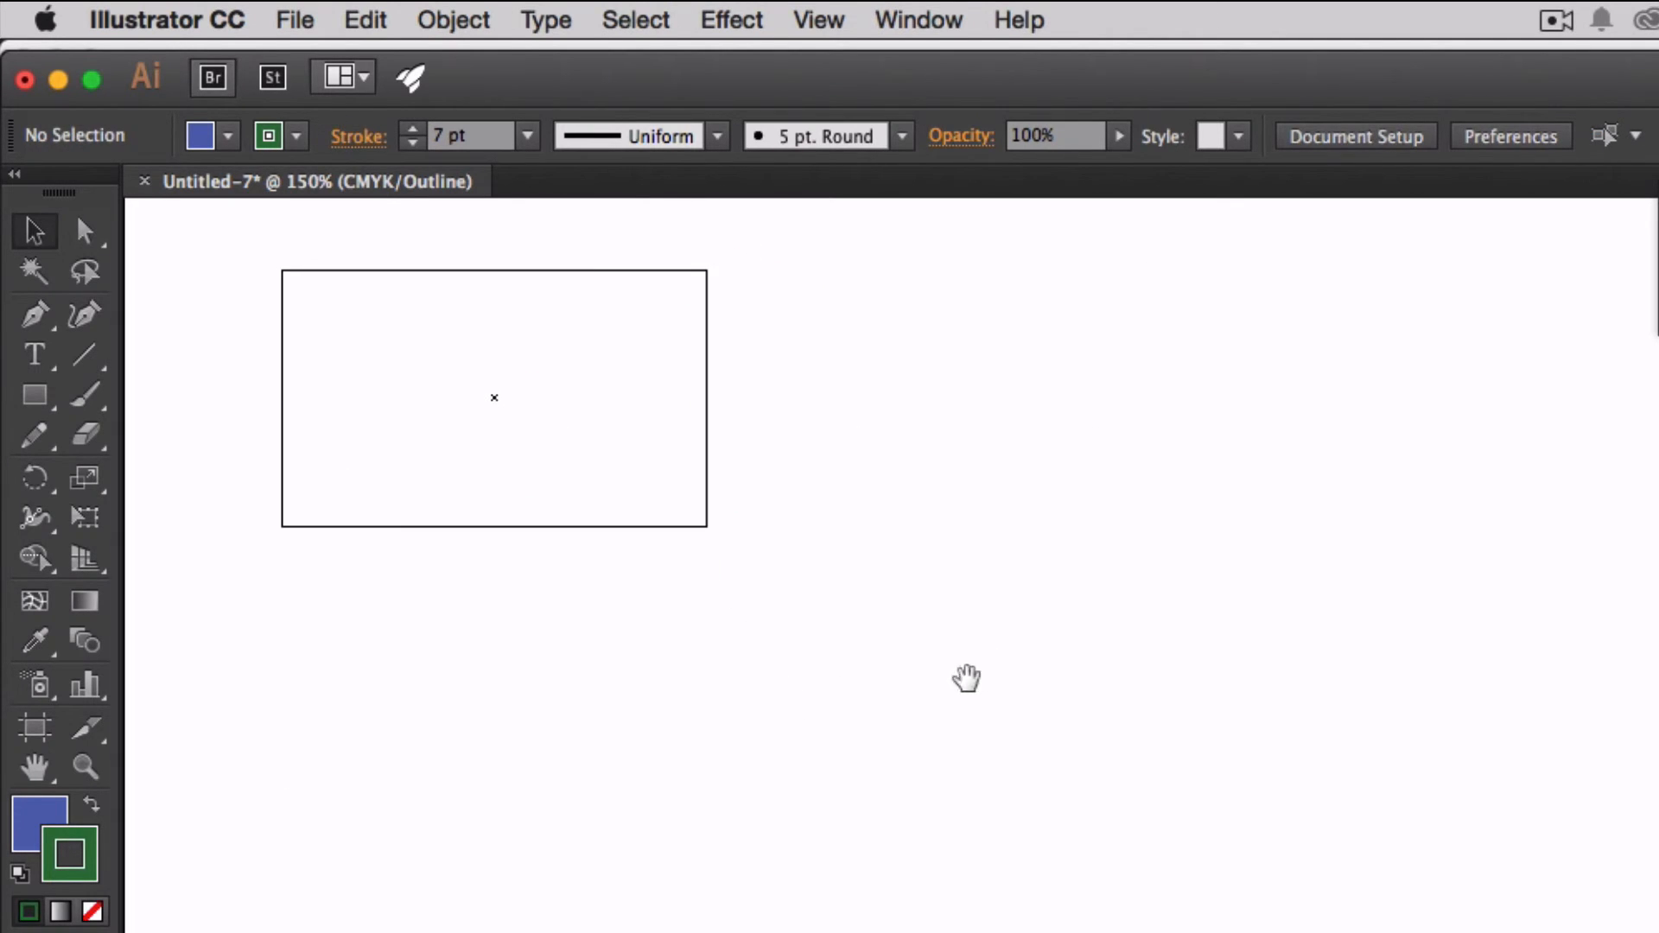
{"action": "left_click", "coordinate": [295, 269]}
{"action": "left_click", "coordinate": [921, 347]}
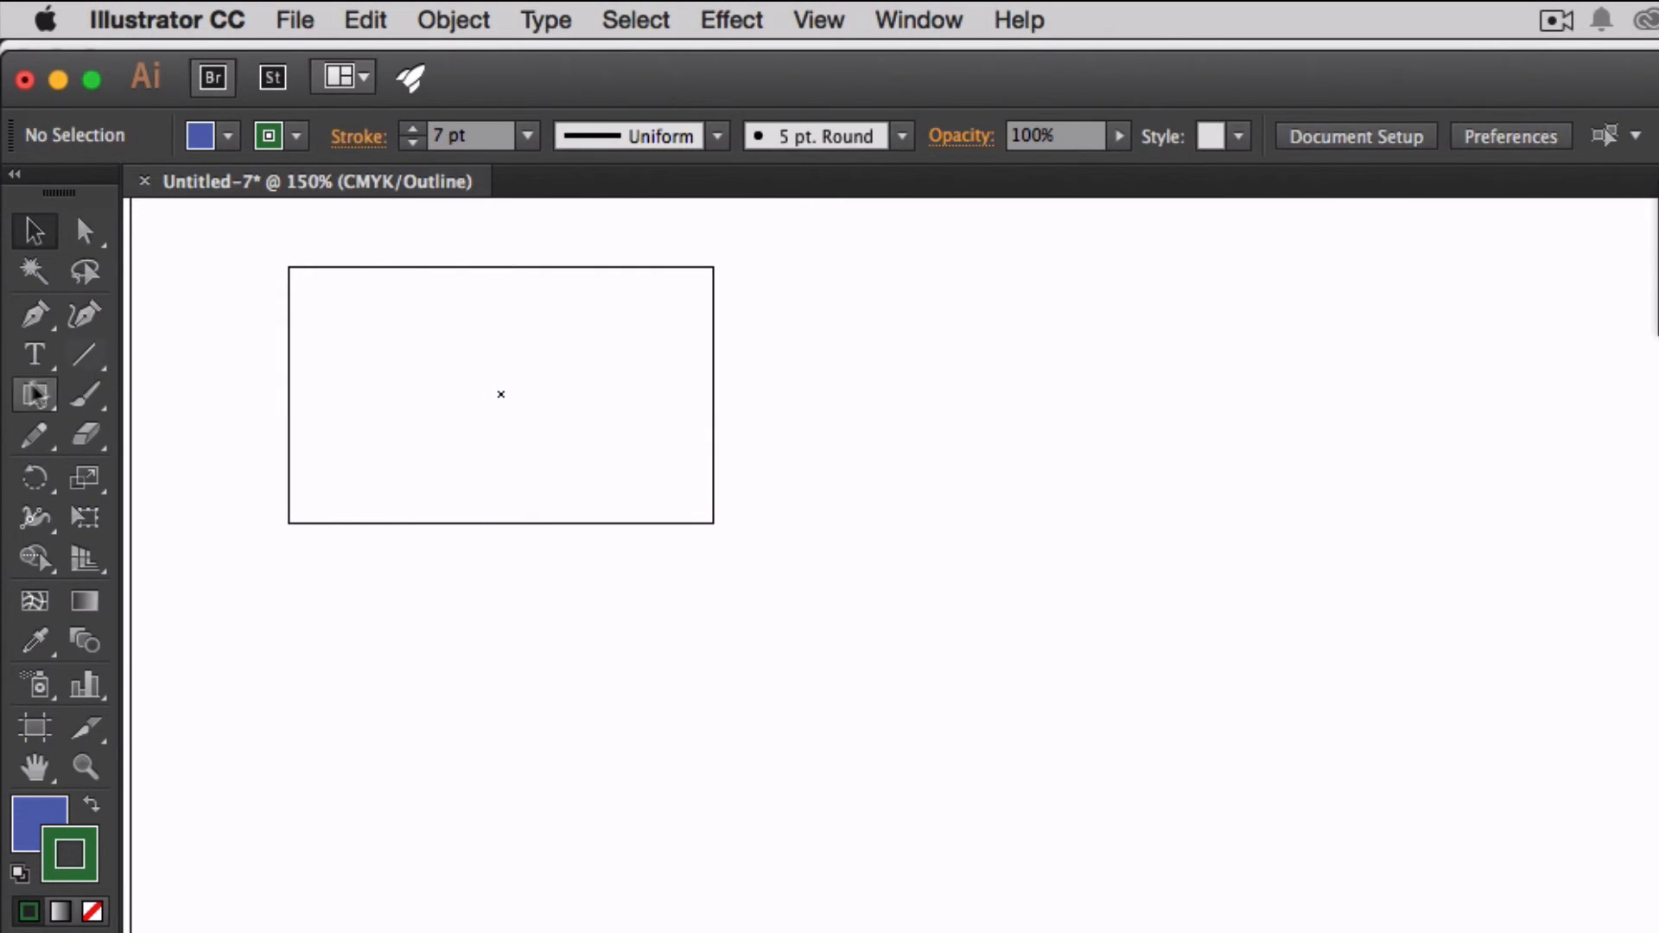
Draw a large perfect circle to the right of the rectangle with the Ellipse tool
{"action": "left_click", "coordinate": [49, 399]}
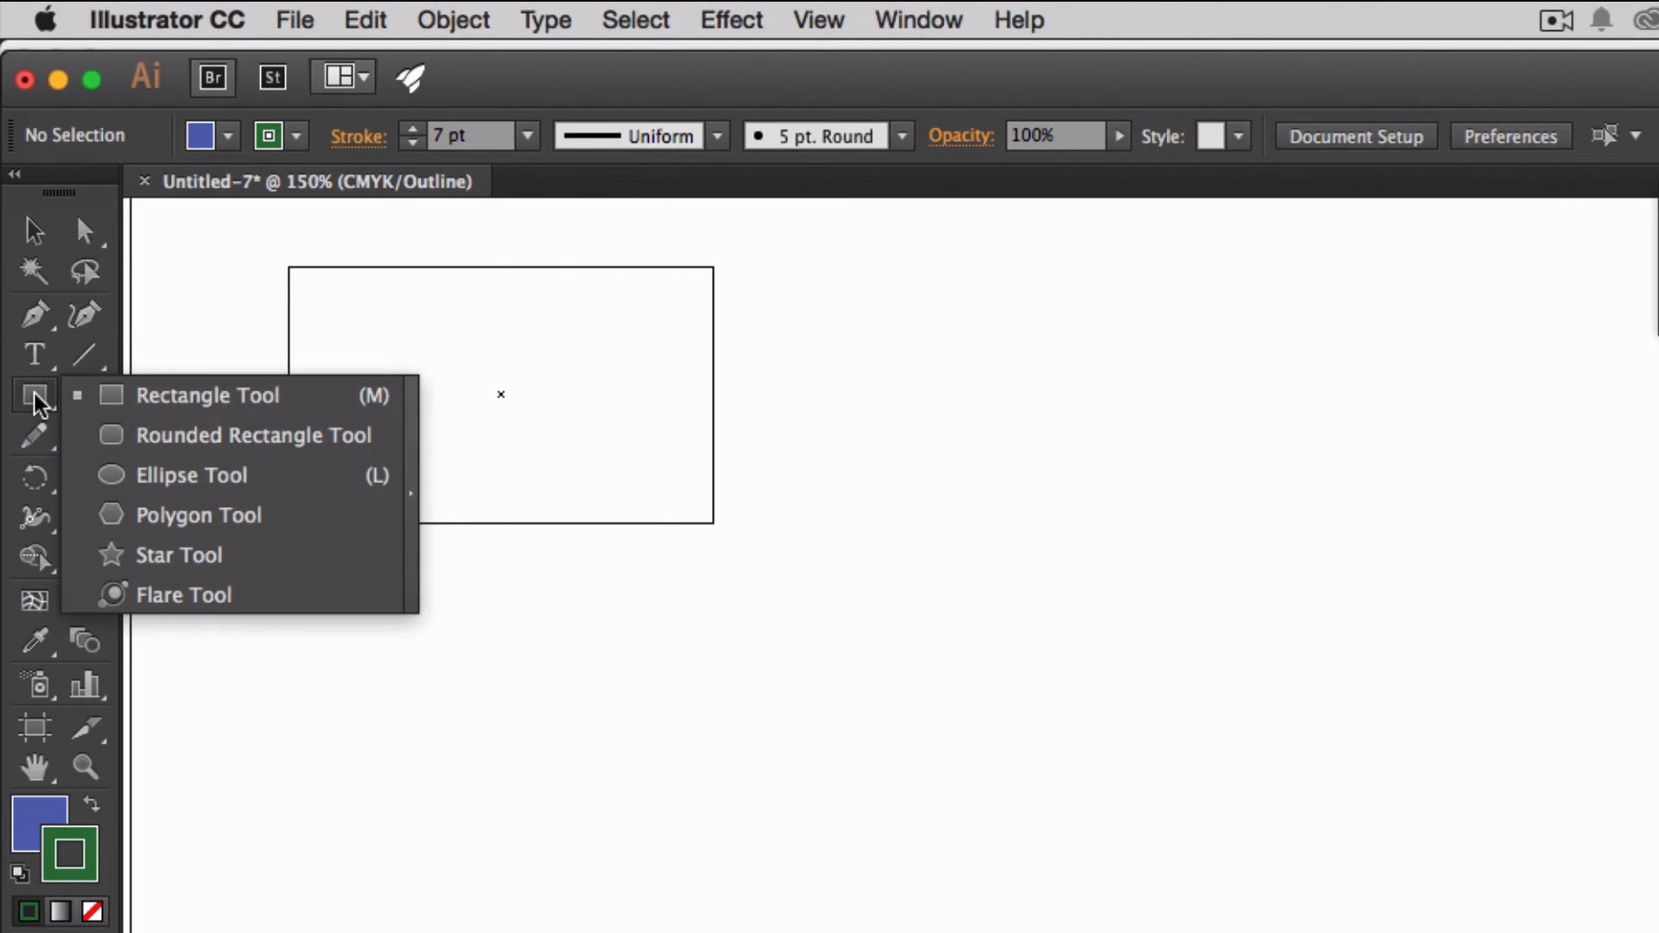
{"action": "left_click", "coordinate": [138, 478]}
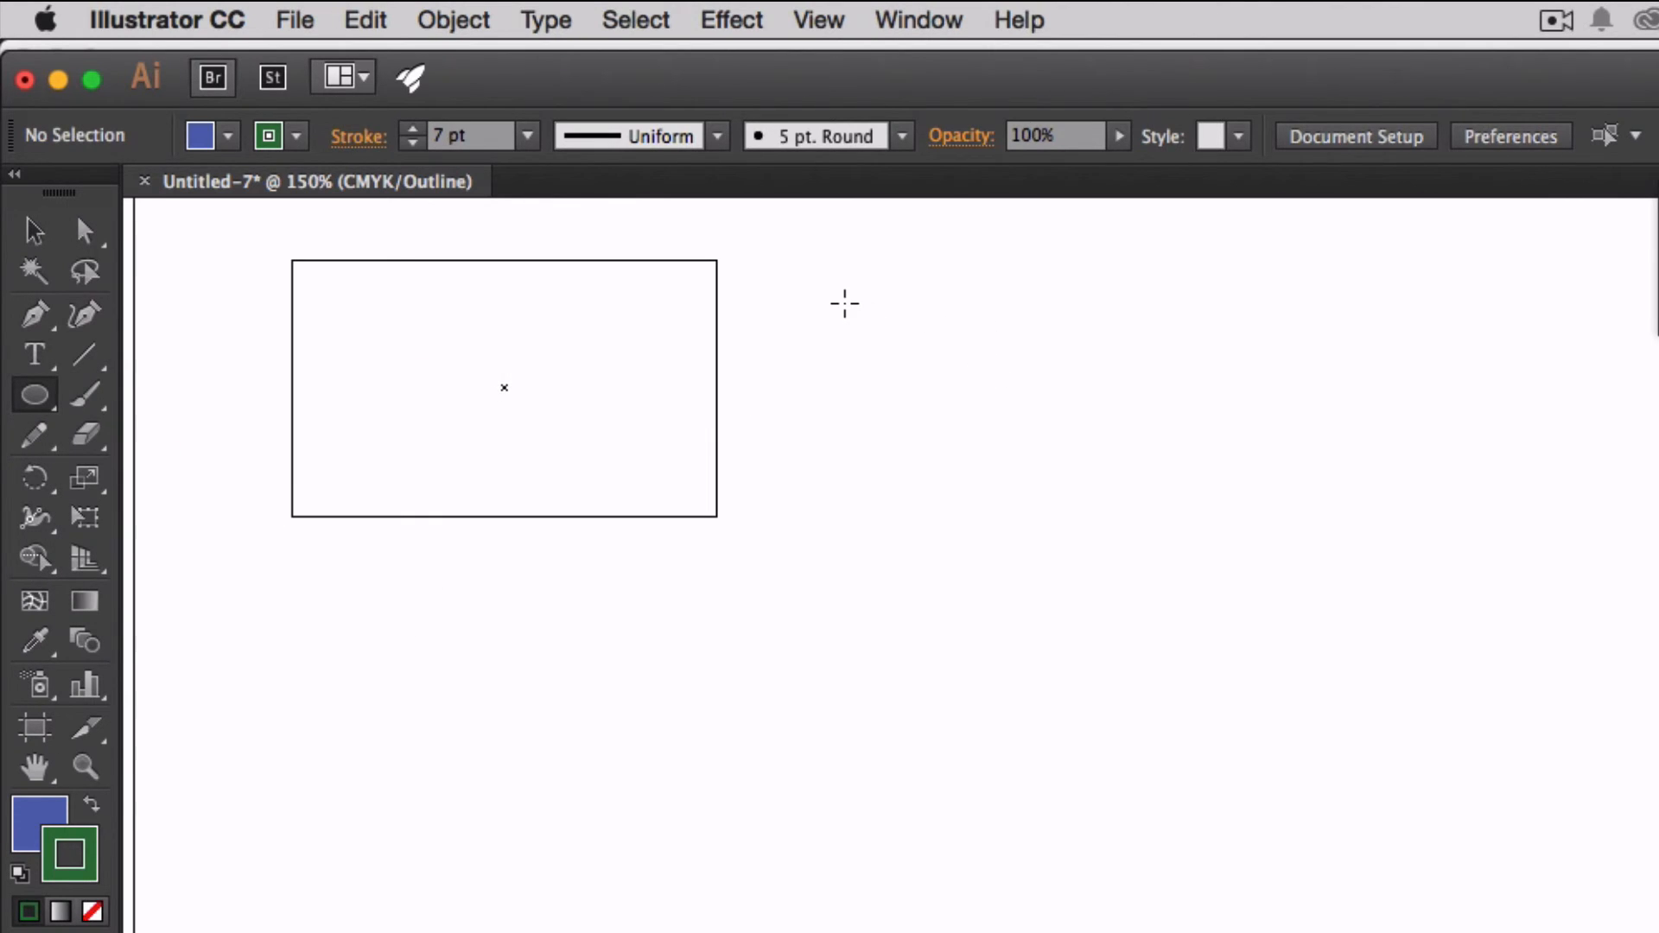
{"action": "left_click_drag", "start_coordinate": [901, 366], "coordinate": [1461, 932]}
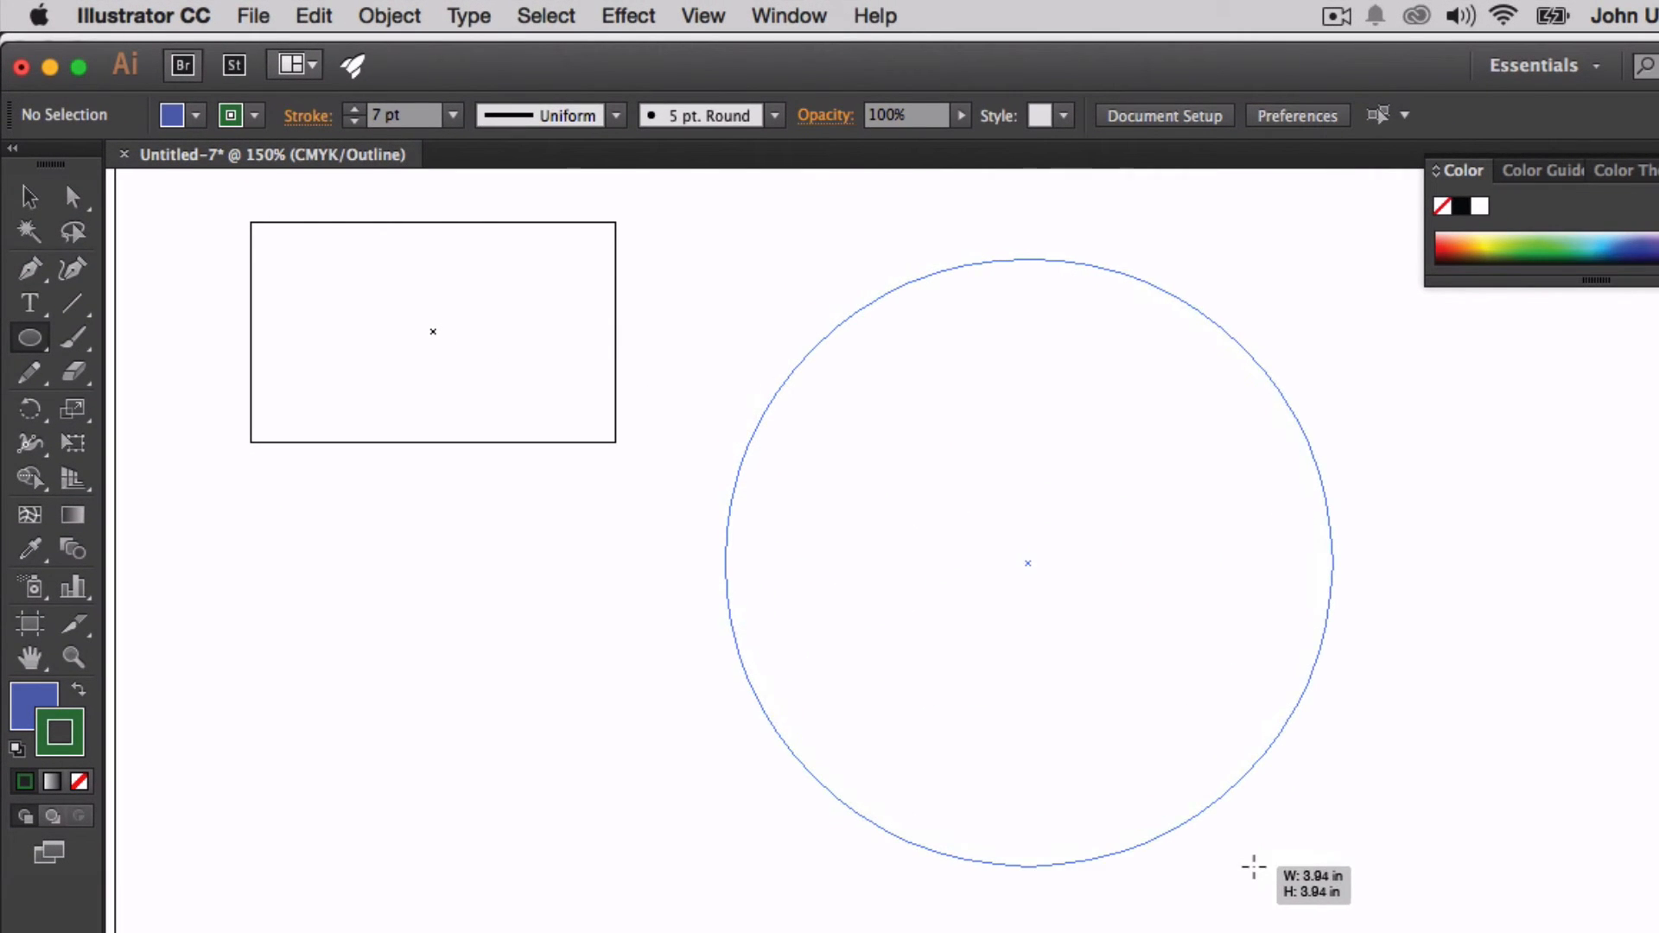
{"action": "left_click_drag", "start_coordinate": [1253, 866], "coordinate": [1299, 907]}
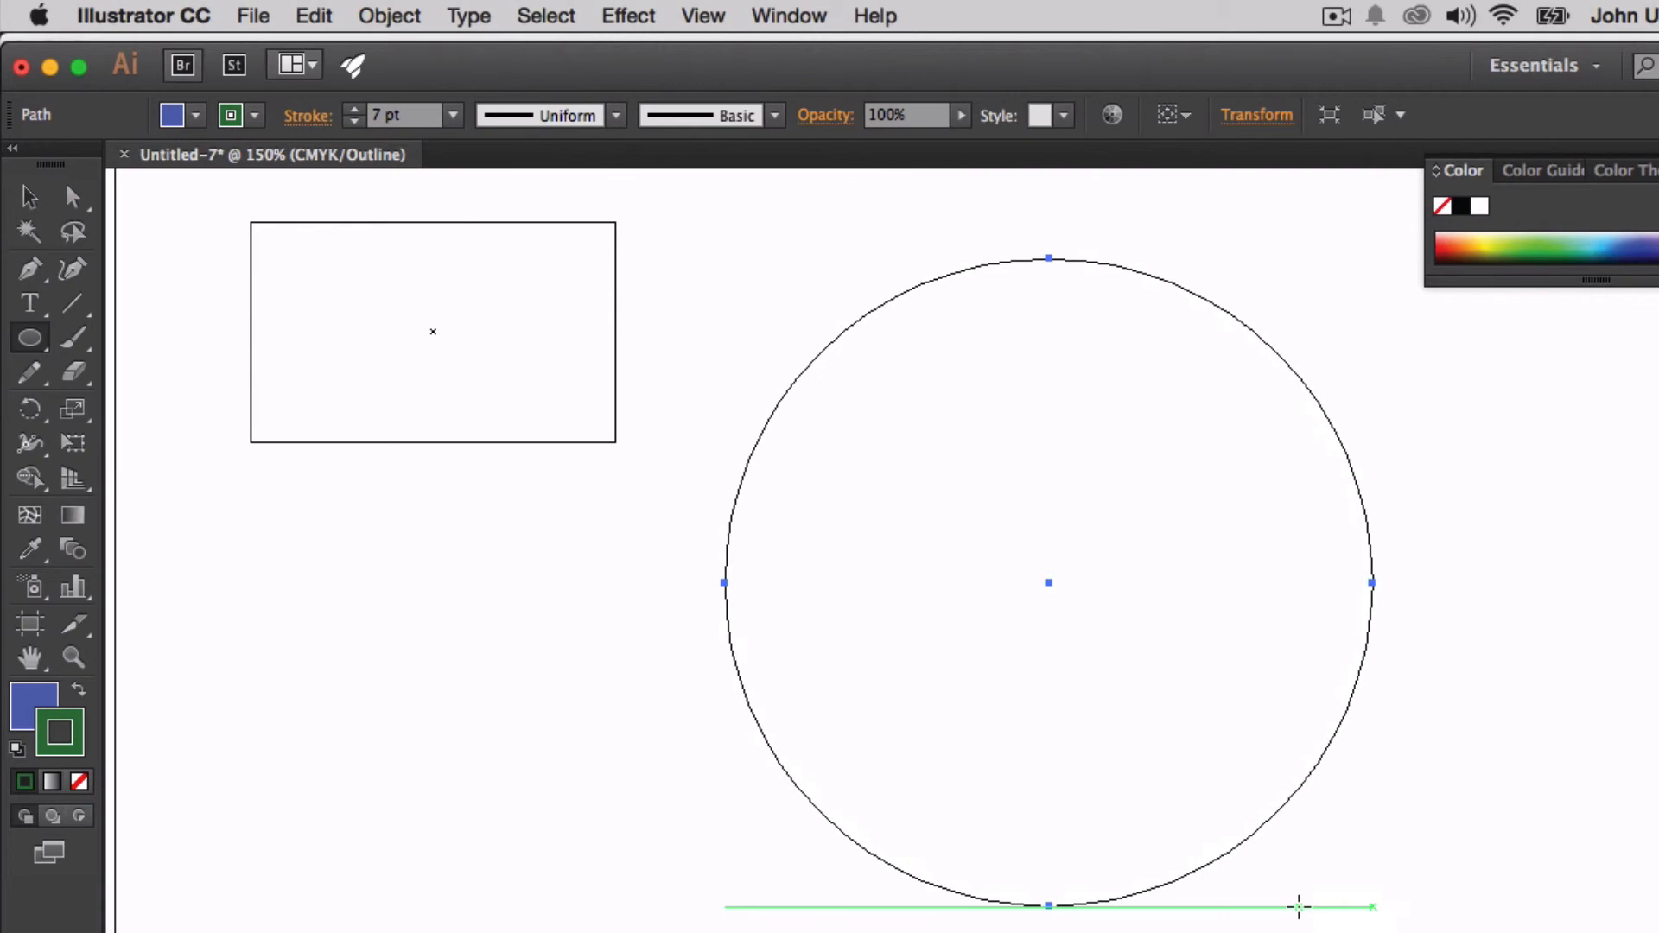
Enlarge the circle slightly and proportionally from the upper-left corner of its bounding box with the Selection tool
{"action": "key", "text": "v"}
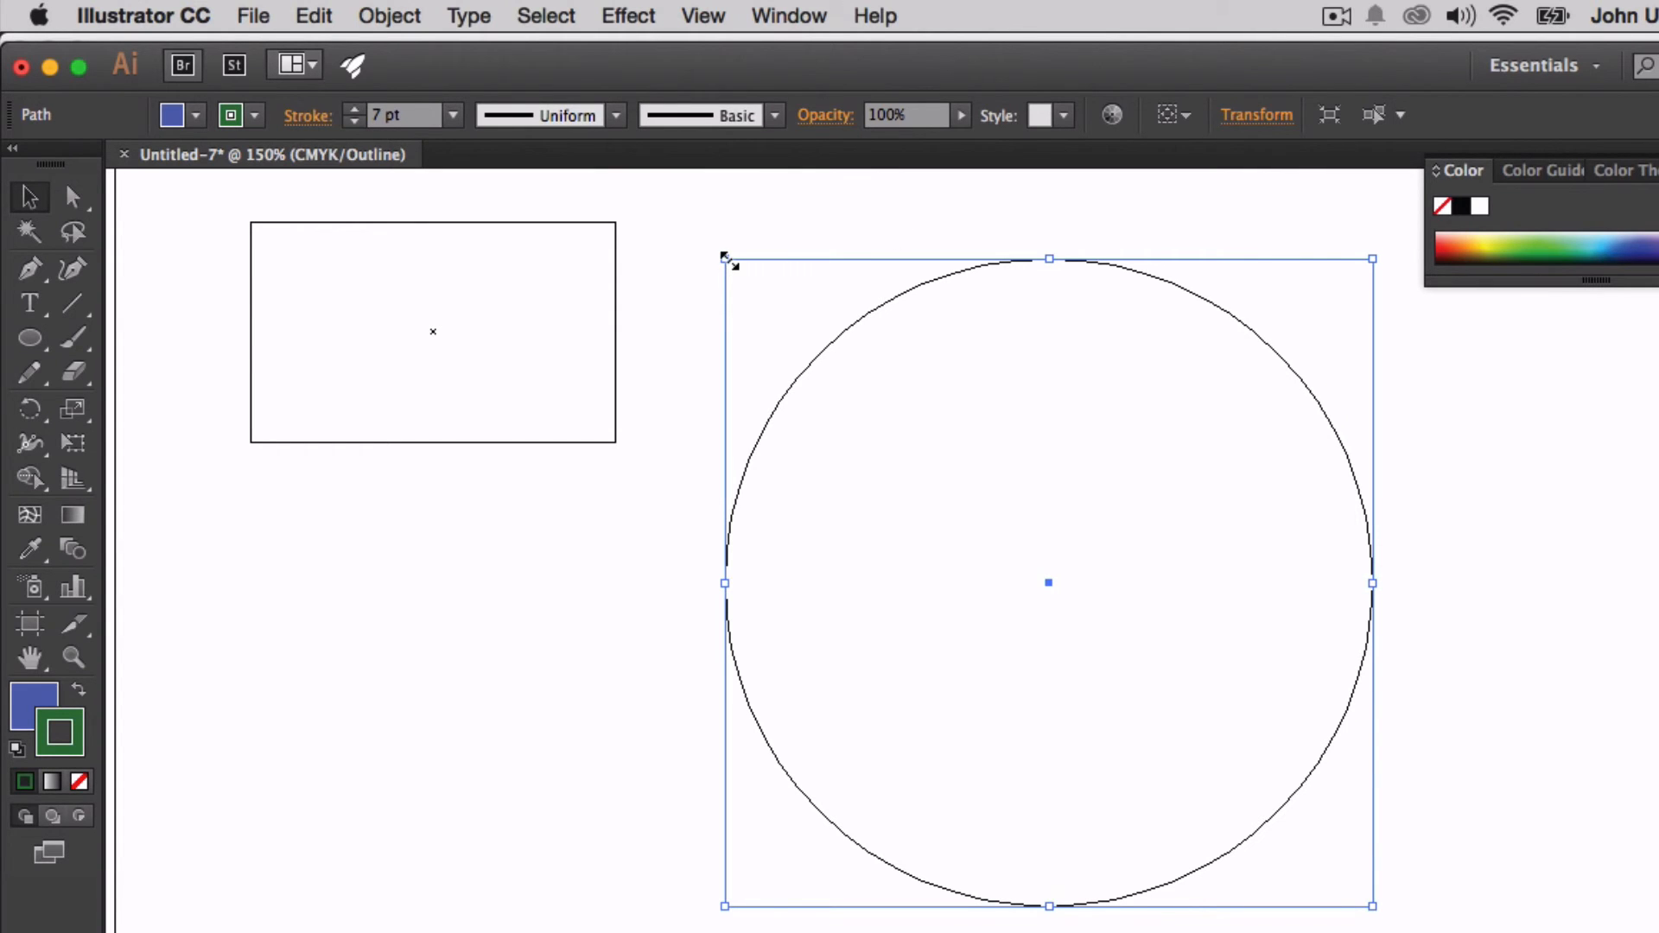
{"action": "left_click_drag", "start_coordinate": [726, 259], "coordinate": [690, 204]}
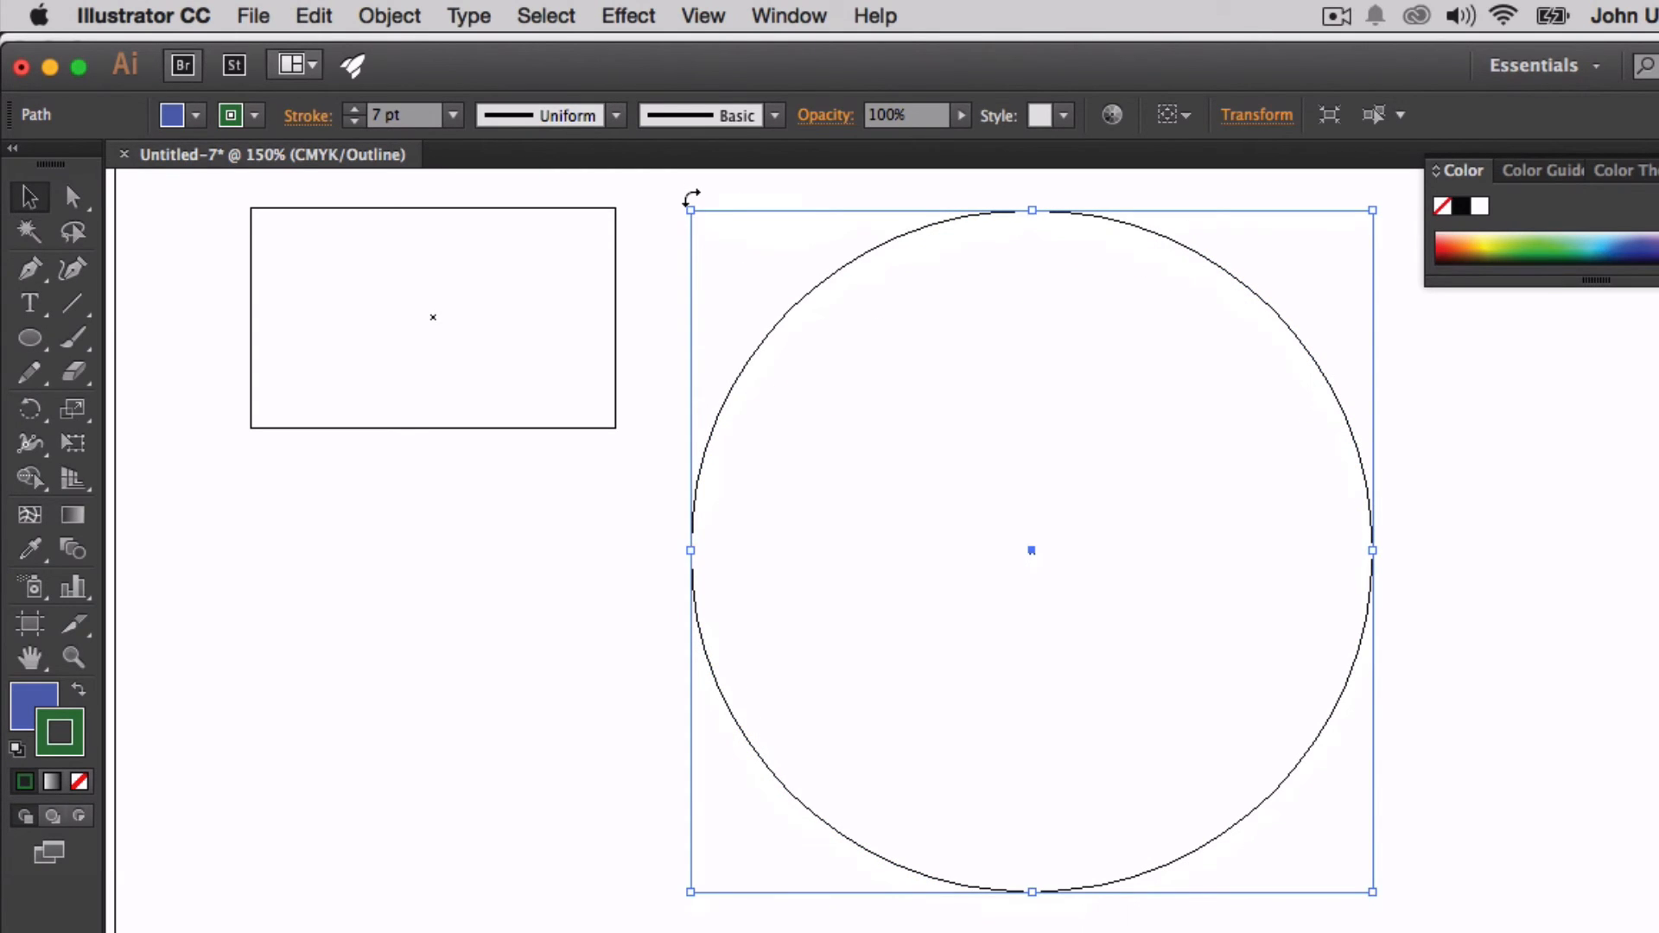
{"action": "left_click", "coordinate": [703, 15]}
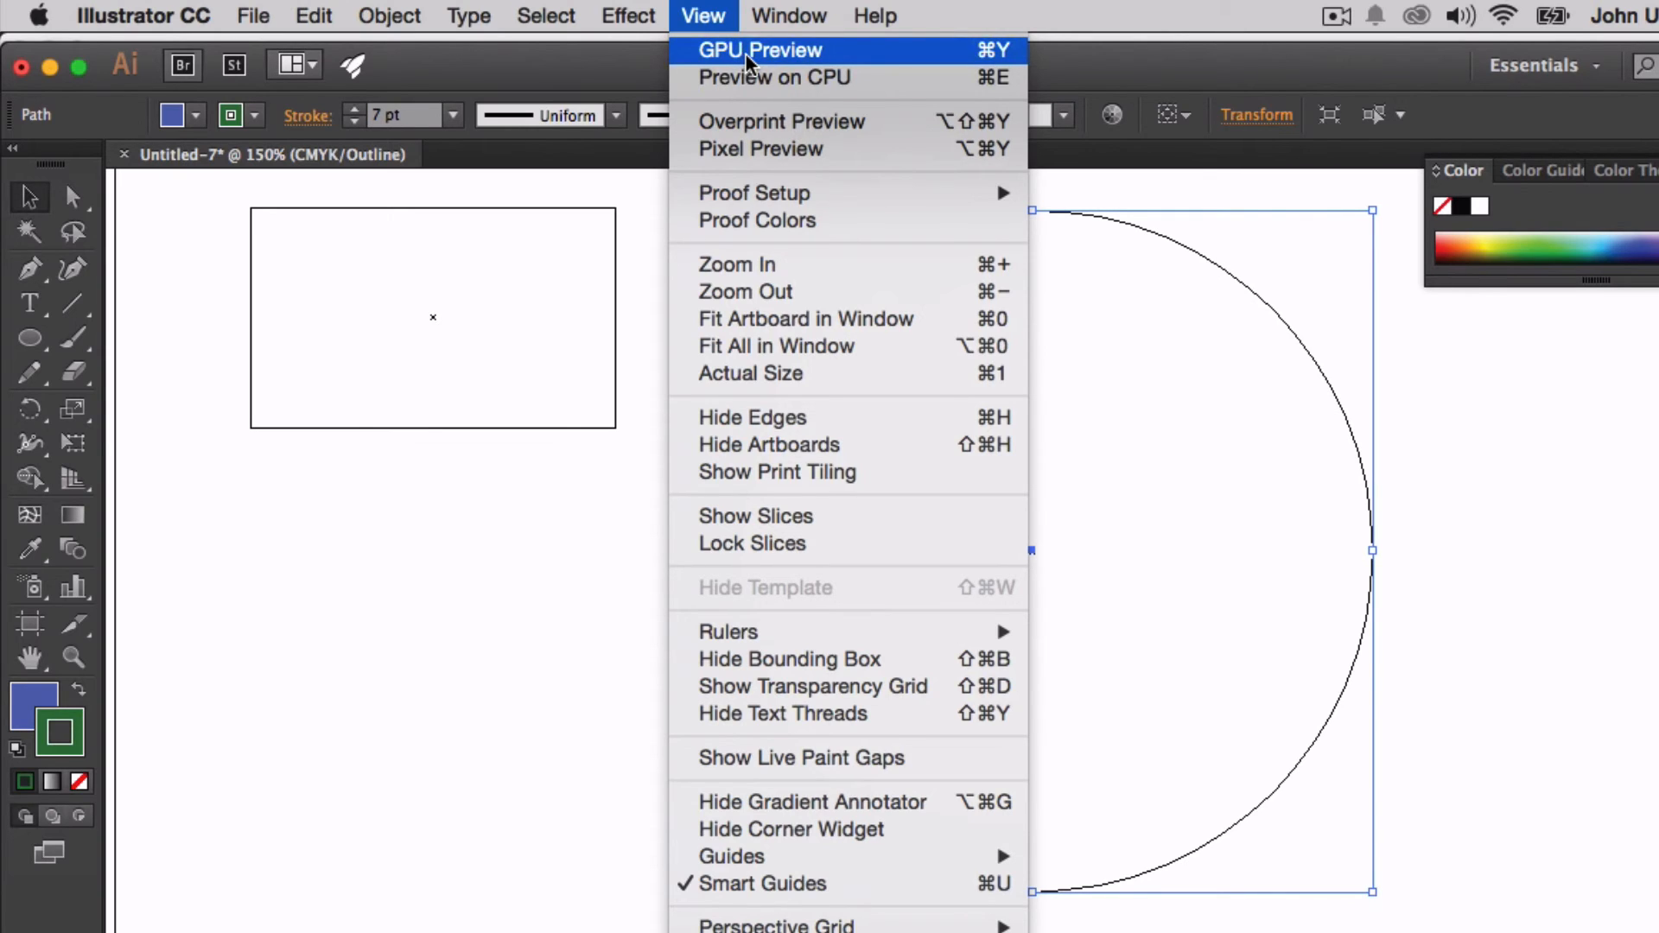
{"action": "left_click", "coordinate": [380, 614]}
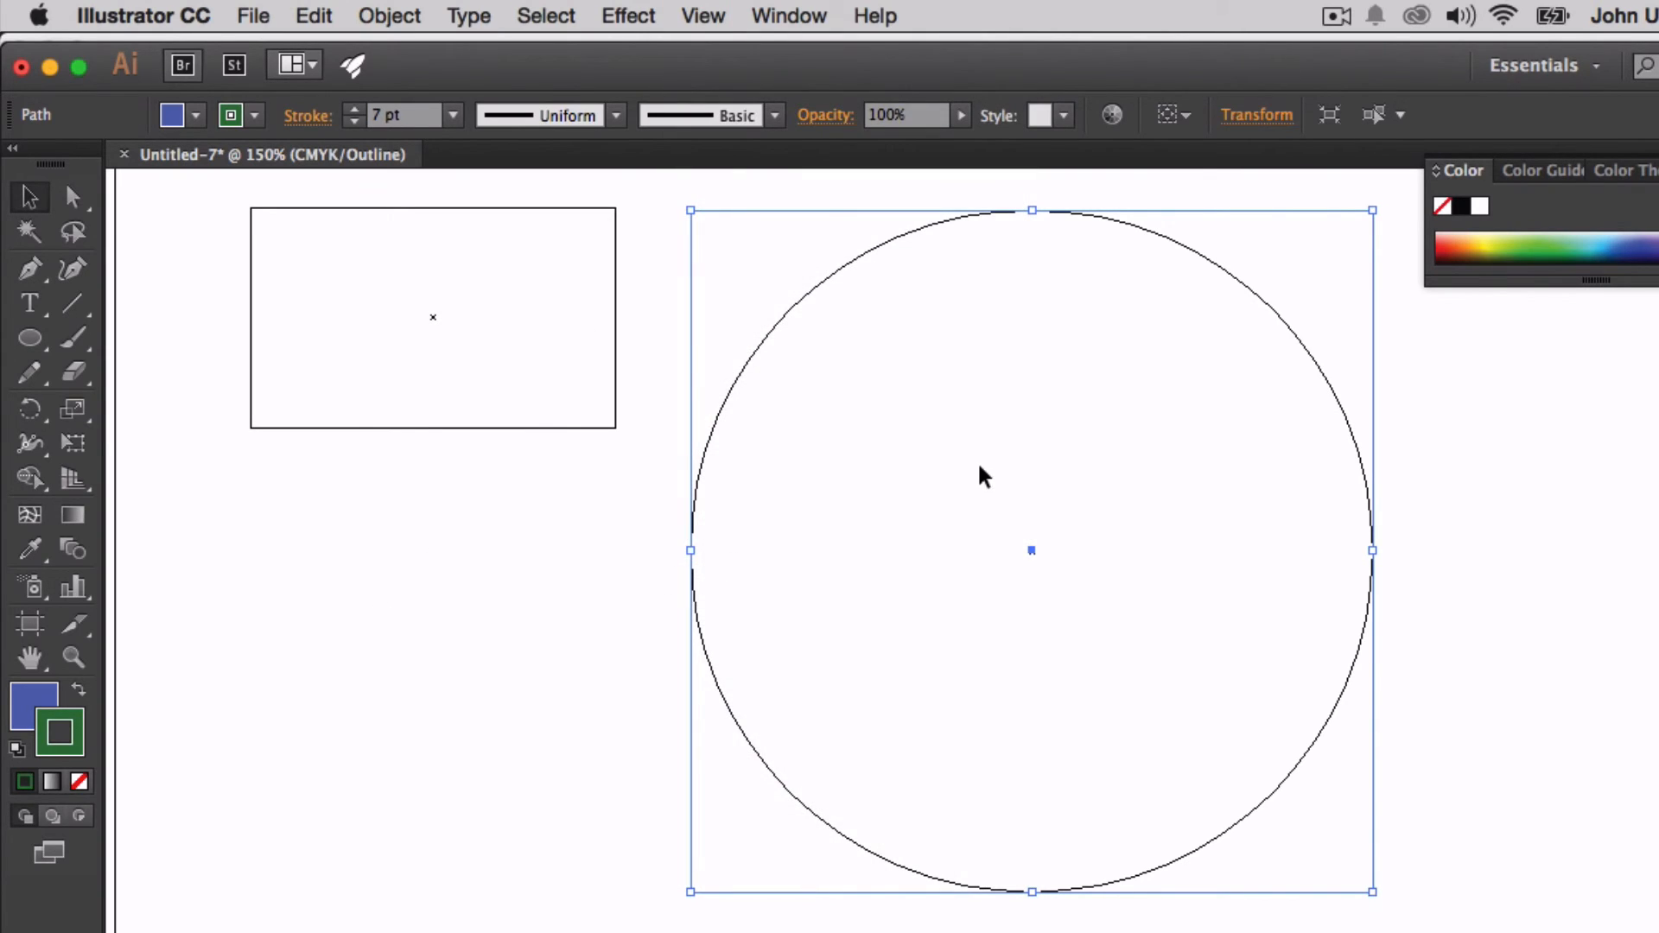
Directly select the circle's top anchor point, lengthen its right-hand handle slightly along the horizontal, and select the circle's rightmost anchor point
{"action": "left_click", "coordinate": [471, 589]}
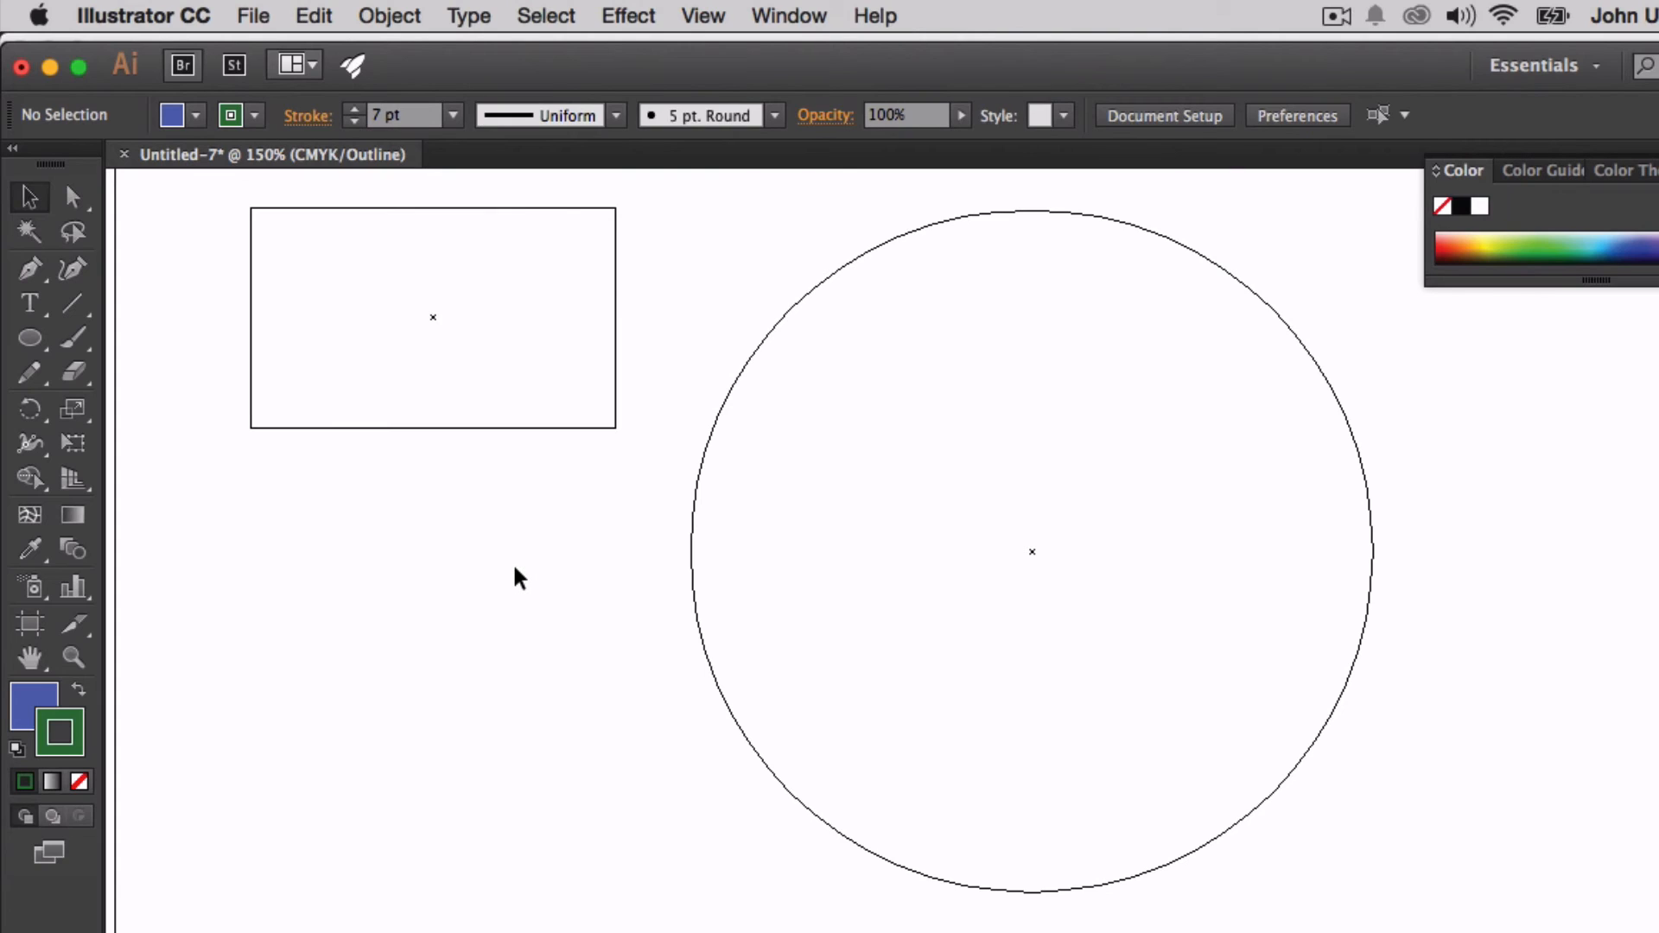
{"action": "key", "text": "a"}
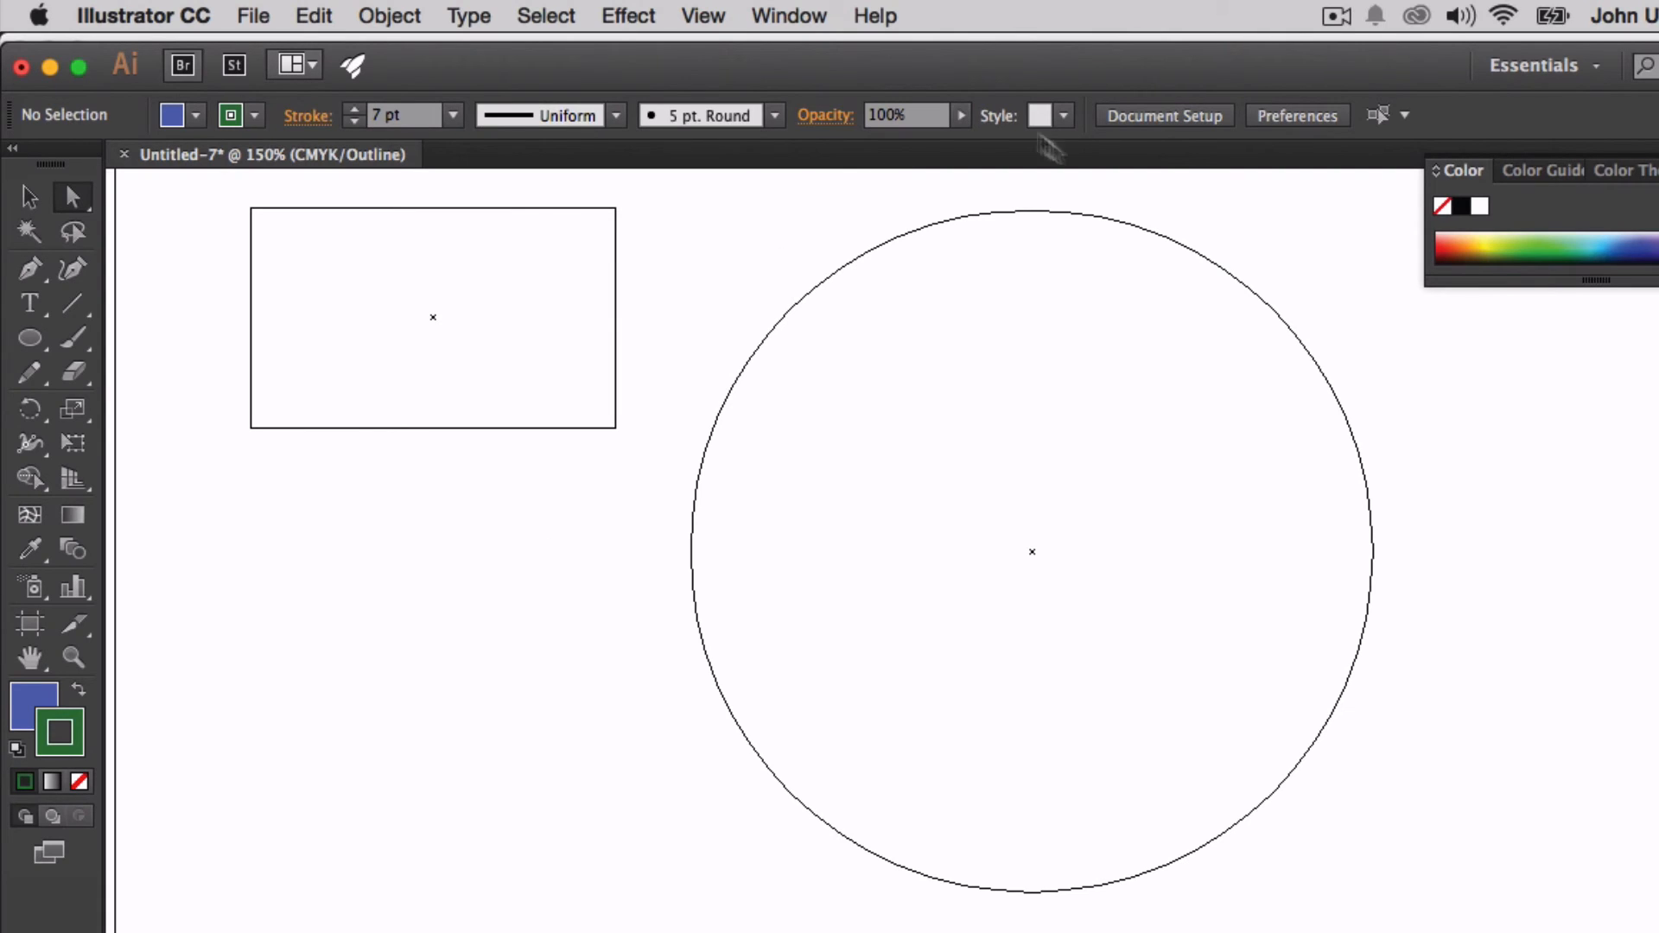
{"action": "left_click_drag", "start_coordinate": [863, 202], "coordinate": [1305, 339]}
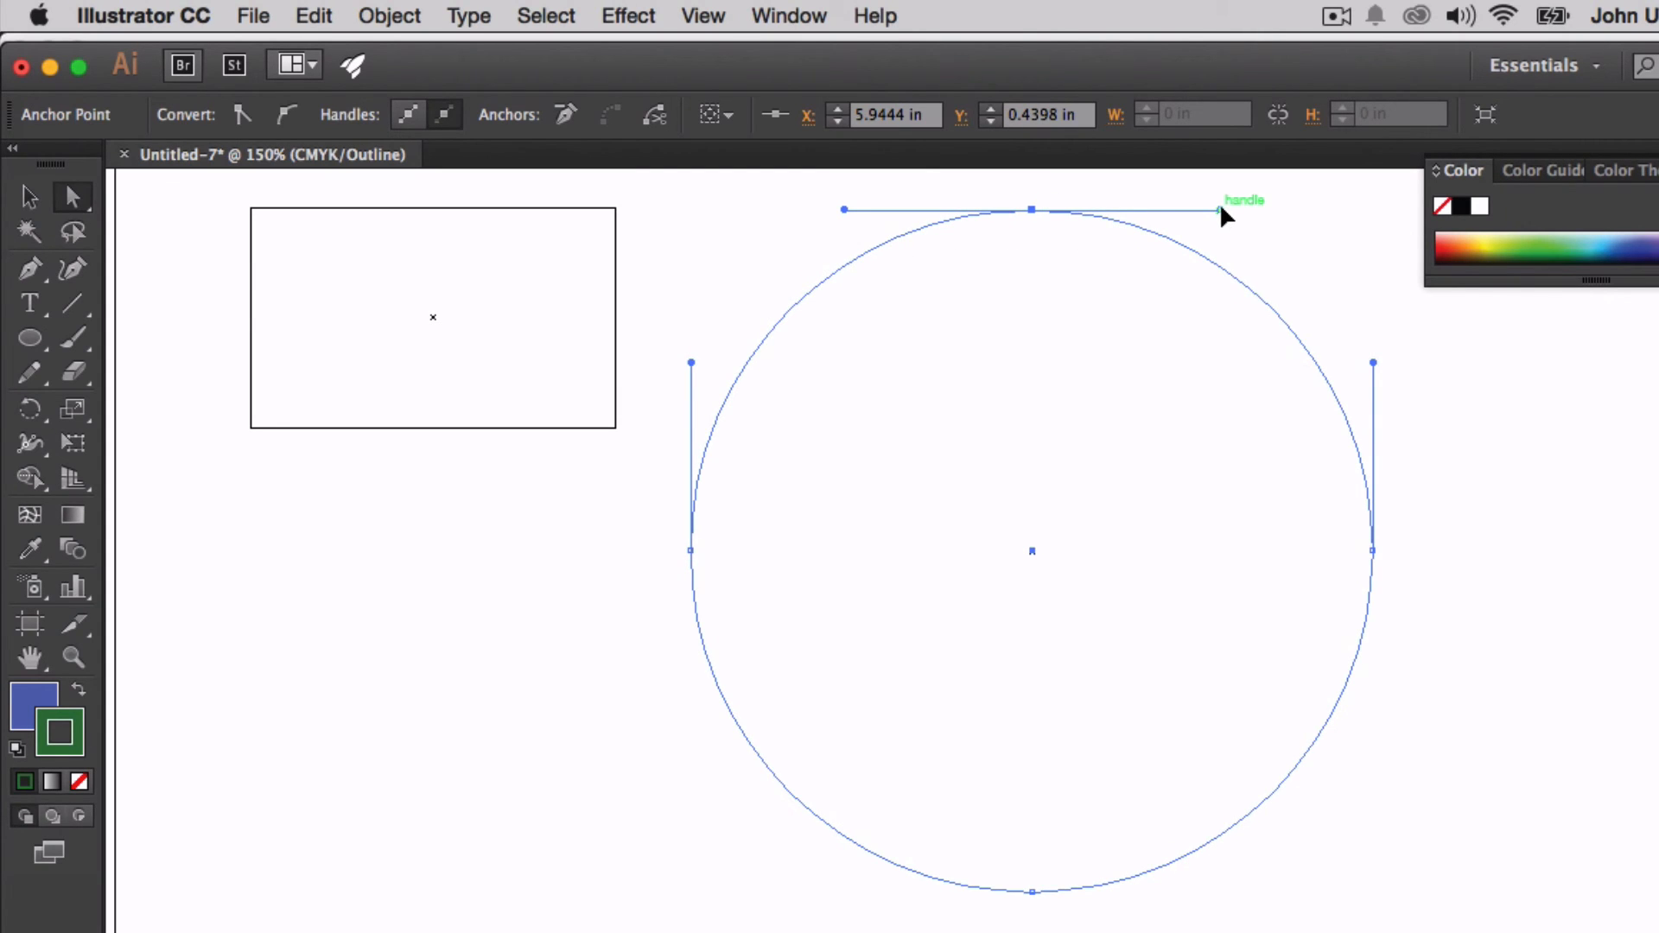
{"action": "mouse_move", "coordinate": [1220, 209]}
{"action": "left_mouse_down"}
{"action": "mouse_move", "coordinate": [1192, 370]}
{"action": "mouse_move", "coordinate": [1252, 264]}
{"action": "mouse_move", "coordinate": [1233, 219]}
{"action": "mouse_move", "coordinate": [1126, 215]}
{"action": "mouse_move", "coordinate": [1052, 244]}
{"action": "mouse_move", "coordinate": [1020, 292]}
{"action": "mouse_move", "coordinate": [1182, 210]}
{"action": "mouse_move", "coordinate": [1230, 209]}
{"action": "left_mouse_up"}
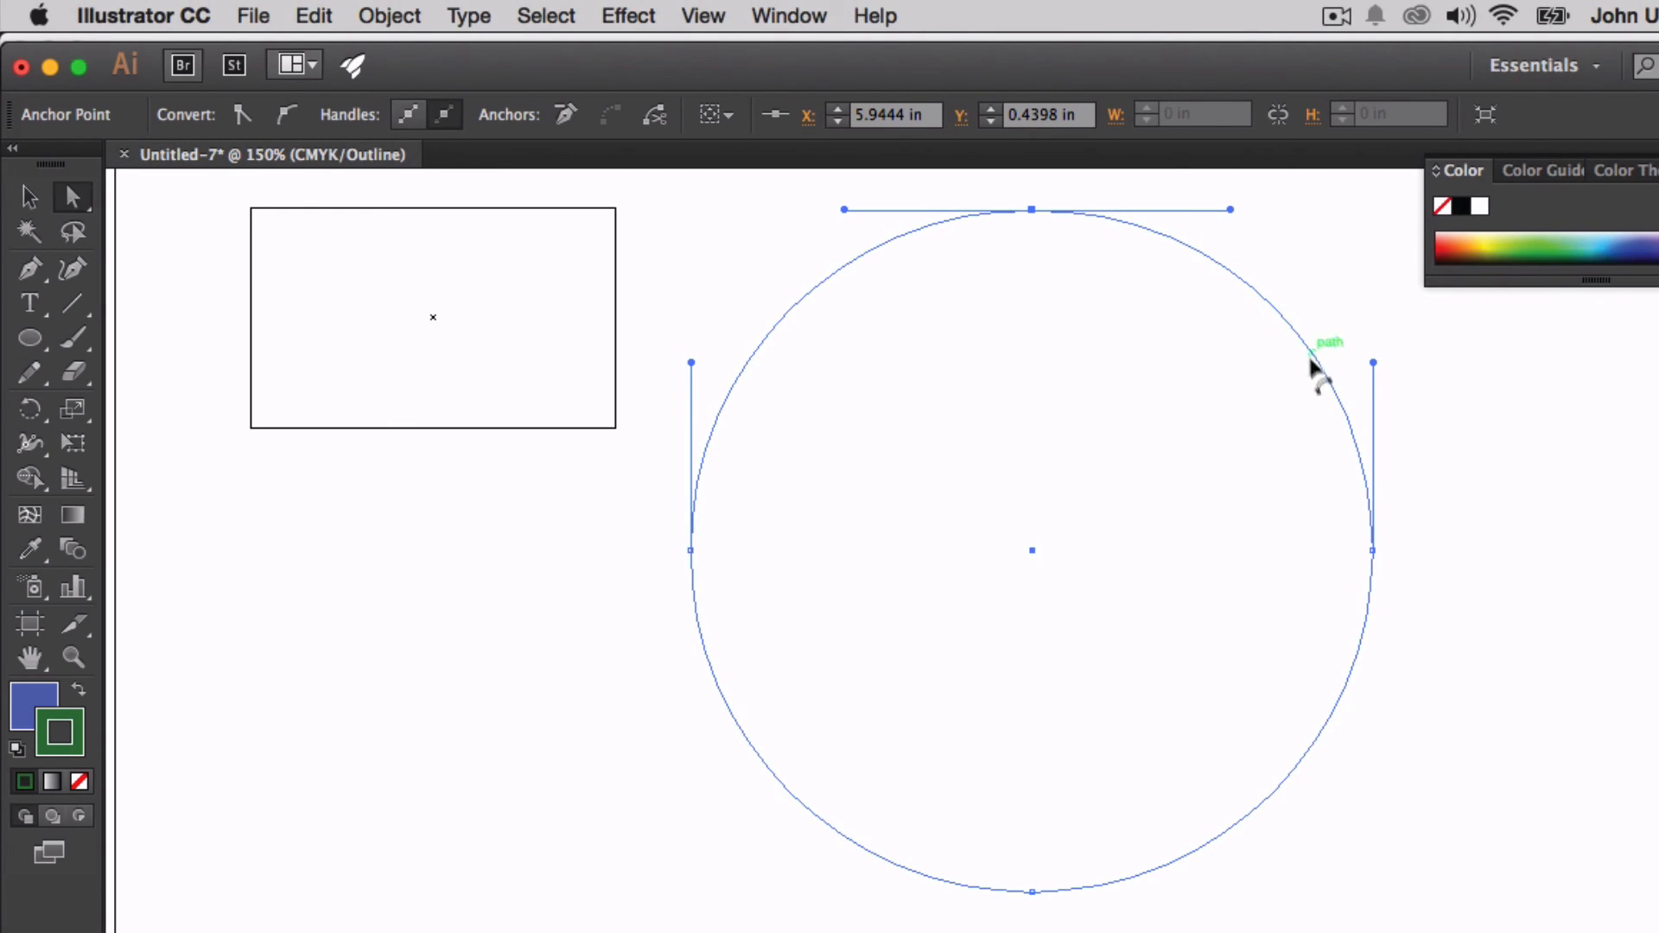
{"action": "left_click", "coordinate": [1373, 549]}
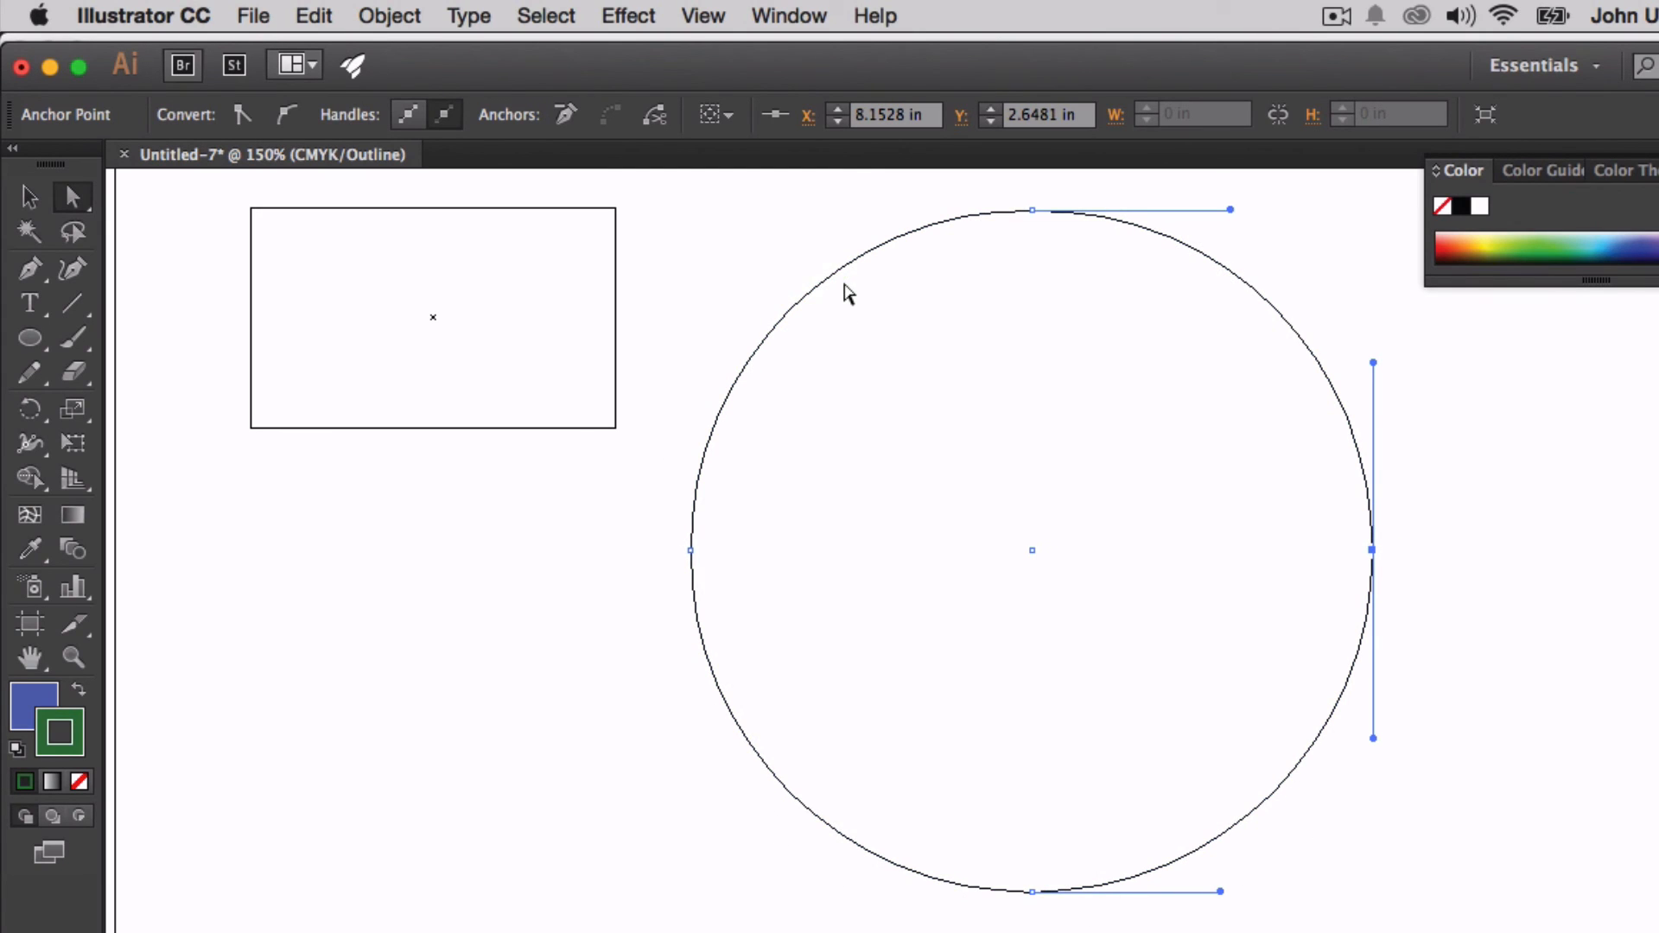
Switch from Outline to Preview view and reset the circle and the rectangle to the default white fill and black stroke
{"action": "left_click", "coordinate": [708, 24]}
{"action": "left_click", "coordinate": [731, 52]}
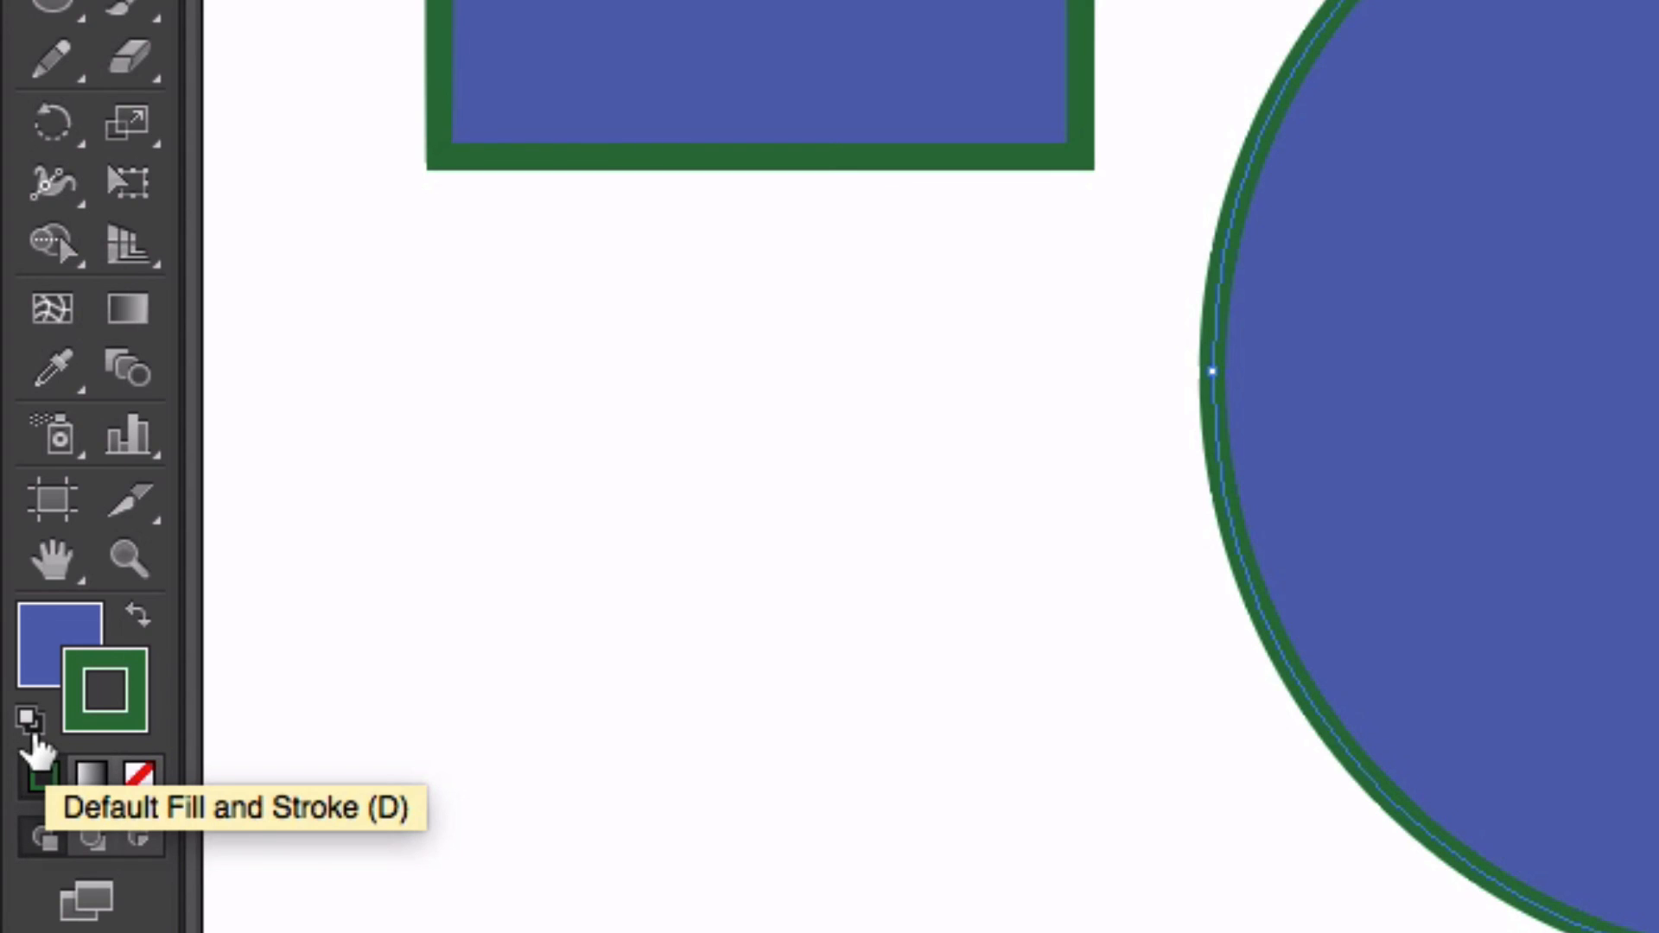
{"action": "left_click", "coordinate": [30, 721]}
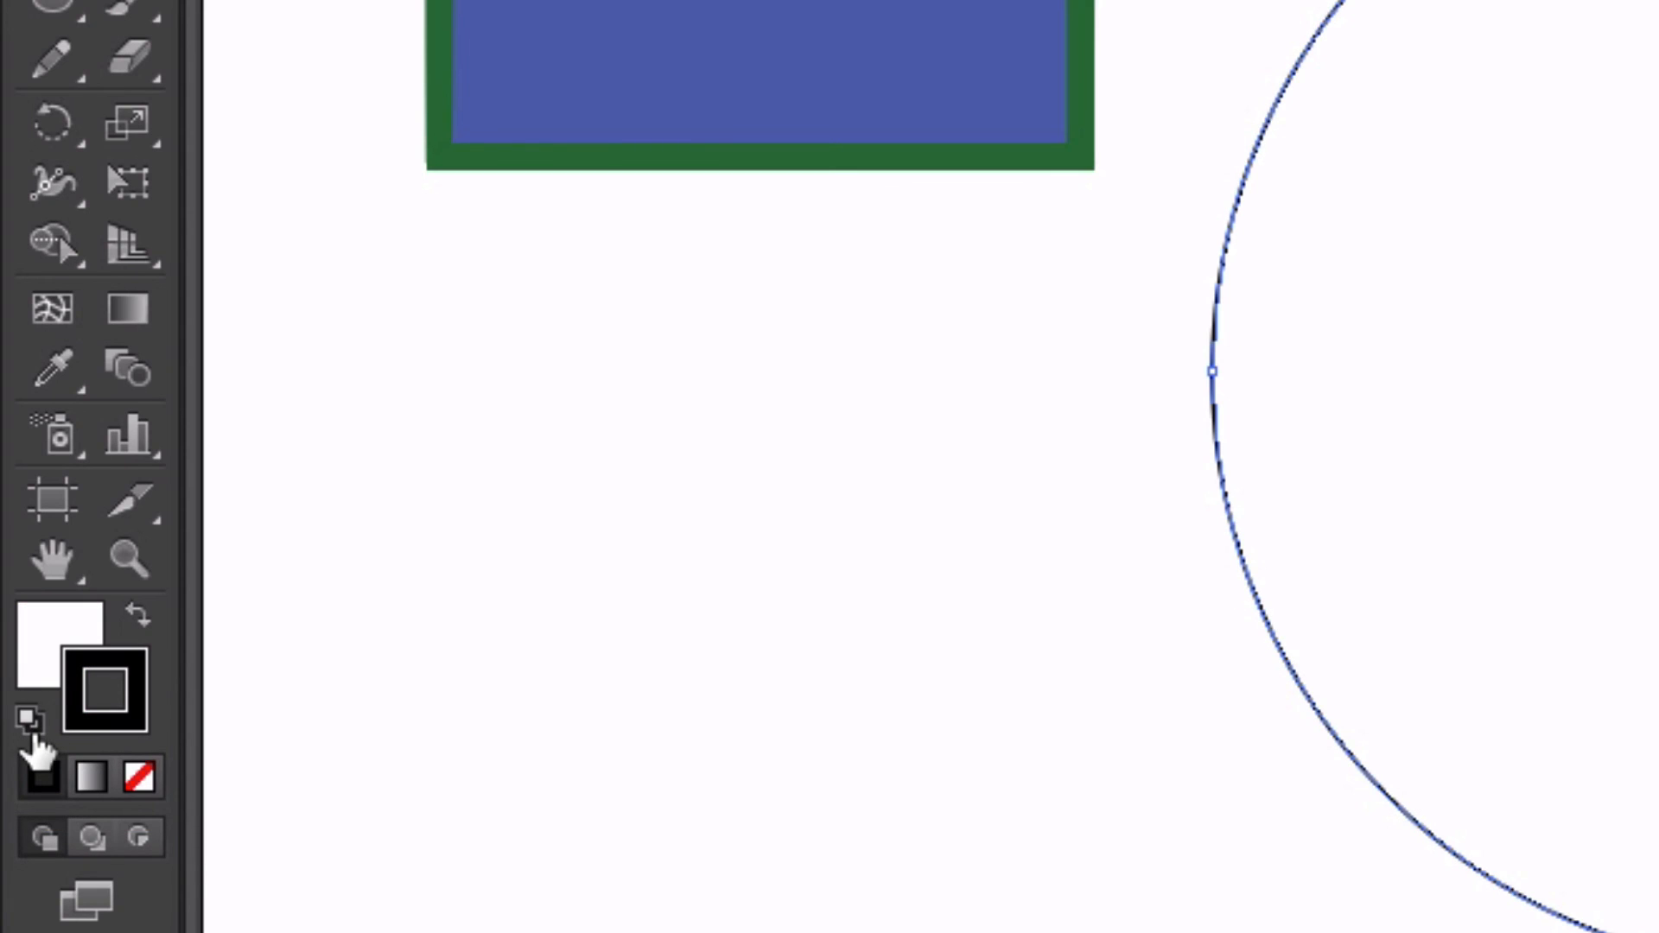
{"action": "left_click", "coordinate": [659, 44]}
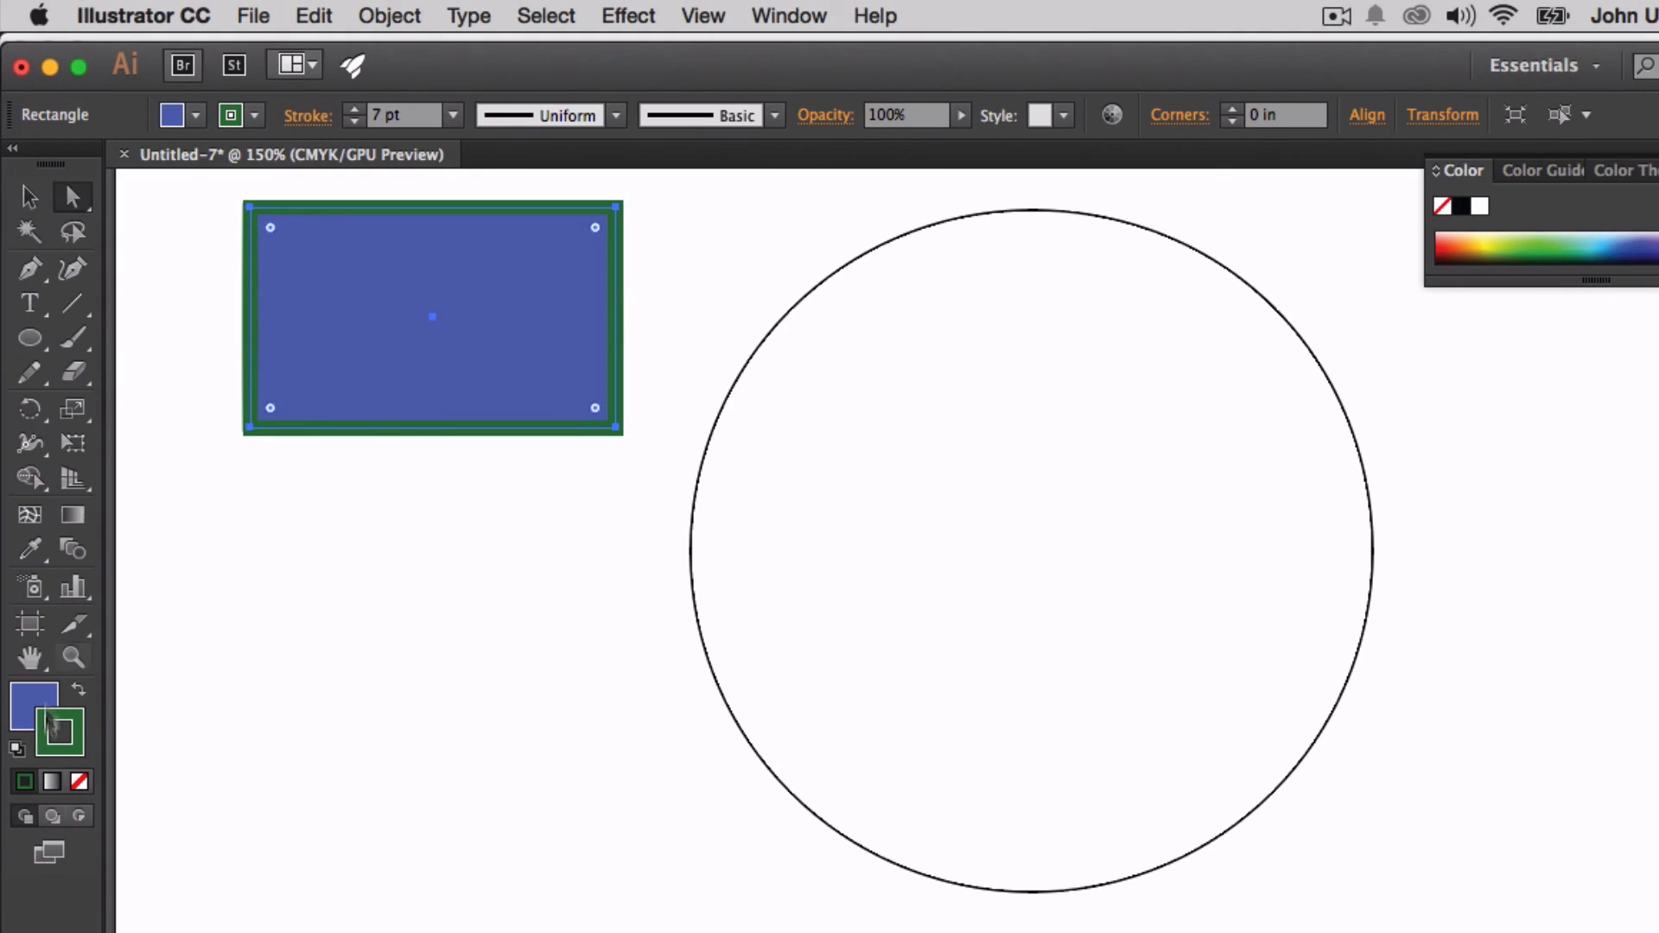
{"action": "left_click", "coordinate": [16, 750]}
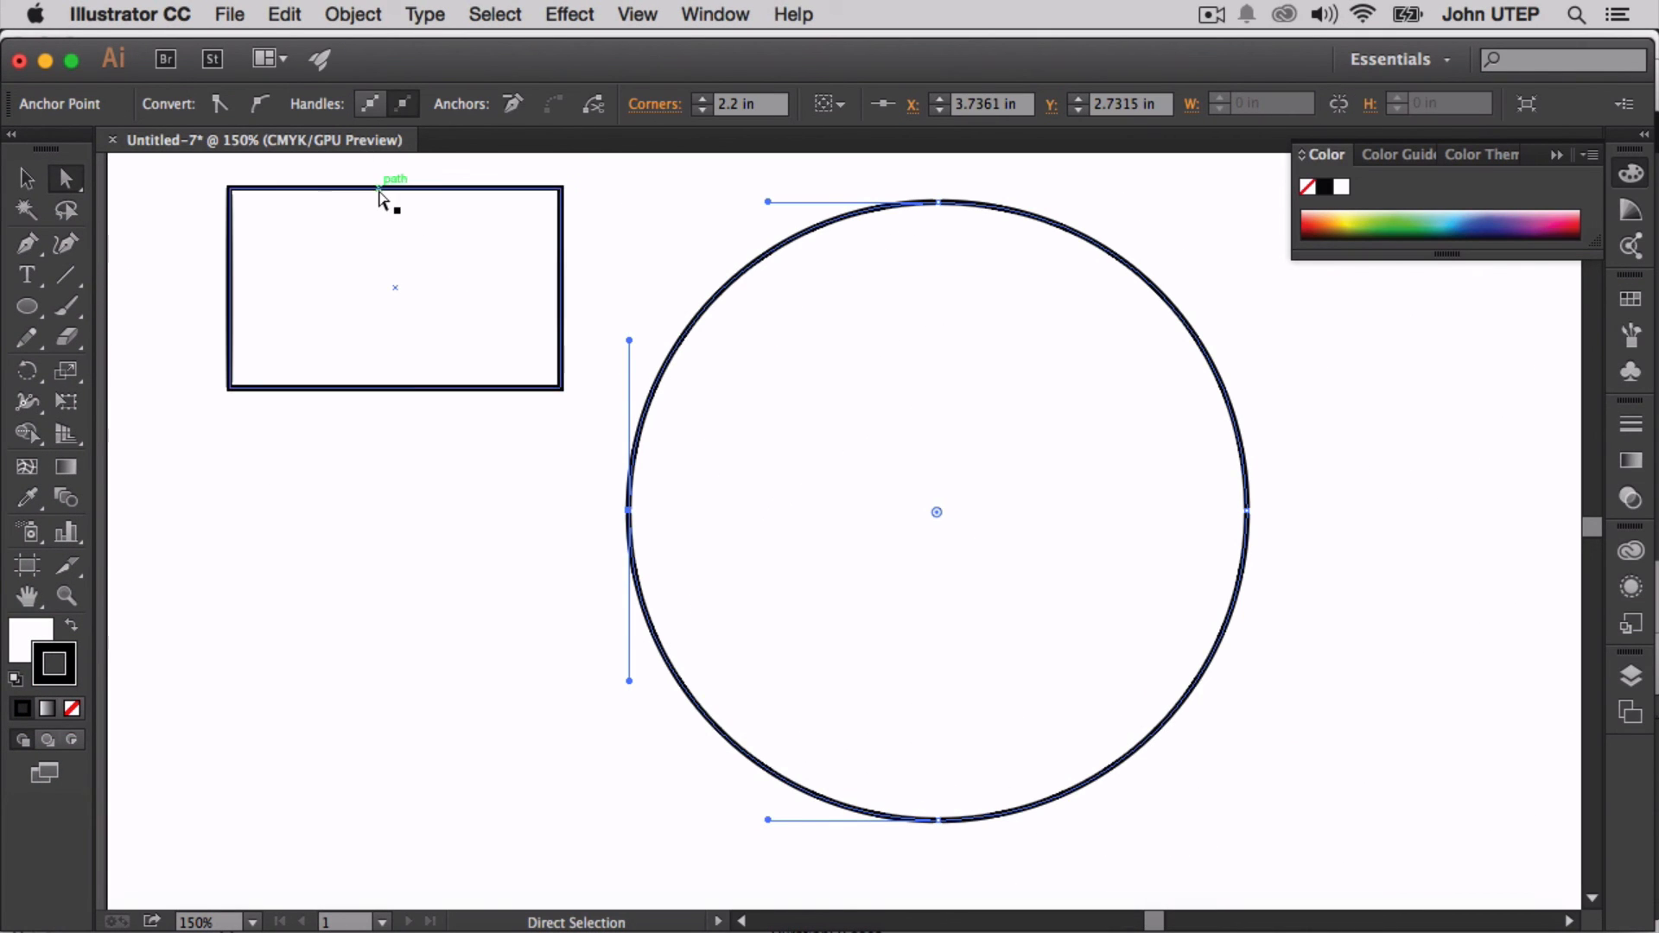
Select both the rectangle and the circle with the Selection tool and delete them to clear the artboard
{"action": "left_click", "coordinate": [381, 198]}
{"action": "left_click", "coordinate": [26, 178]}
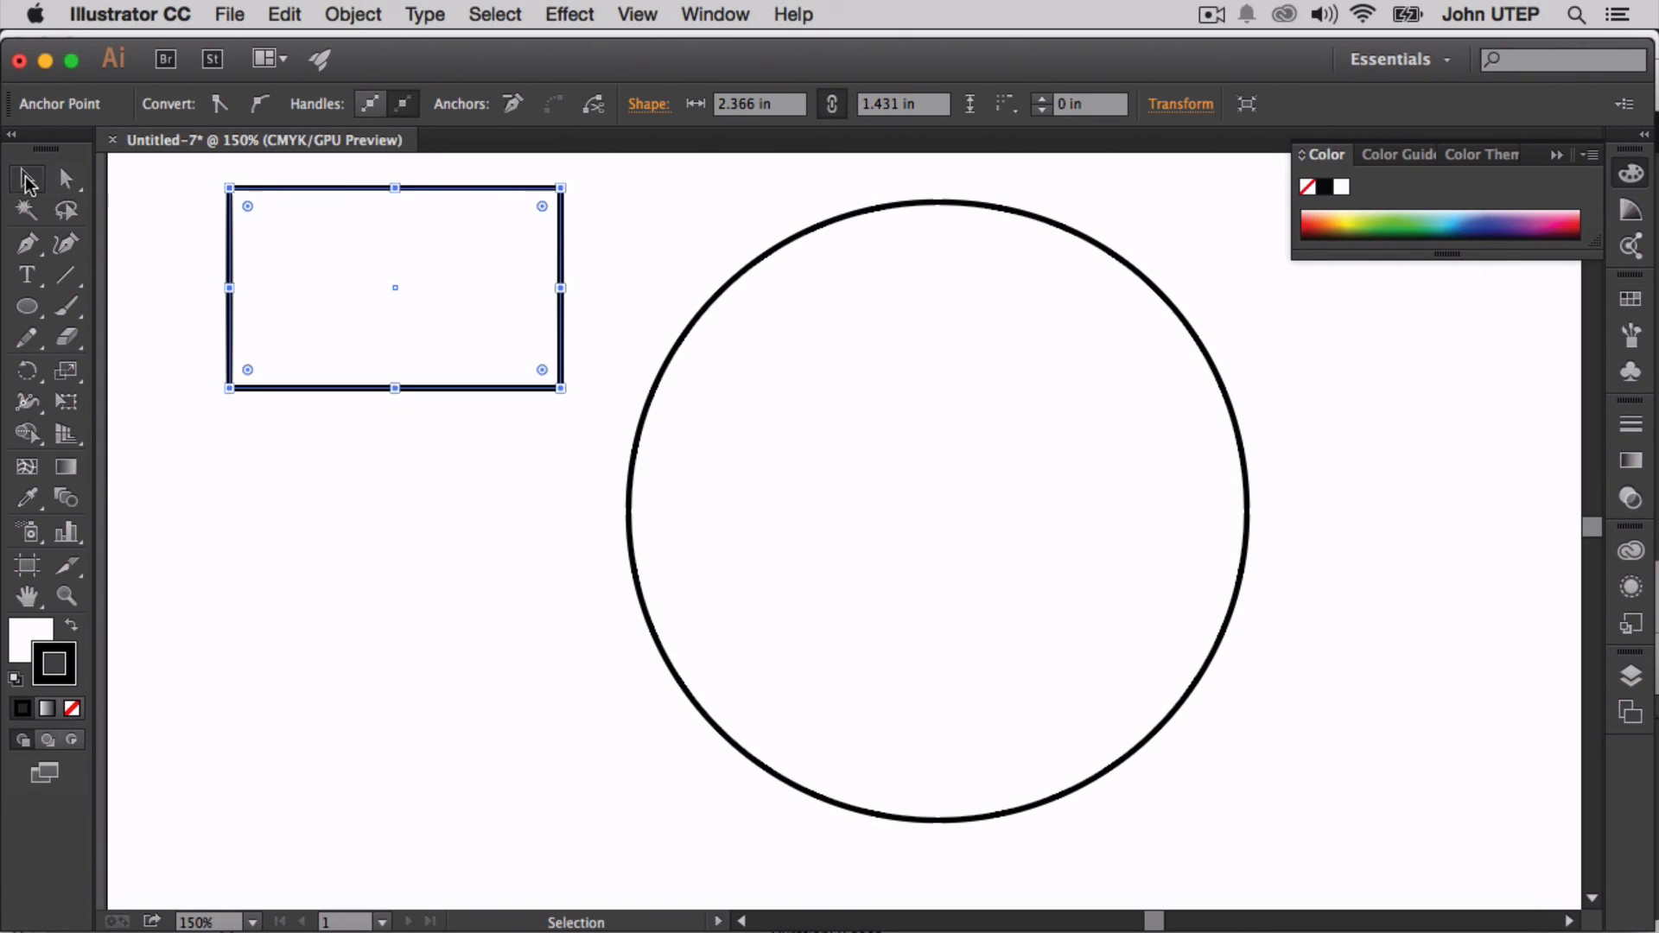
{"action": "left_click_drag", "start_coordinate": [184, 182], "coordinate": [1362, 851]}
{"action": "key", "text": "Delete"}
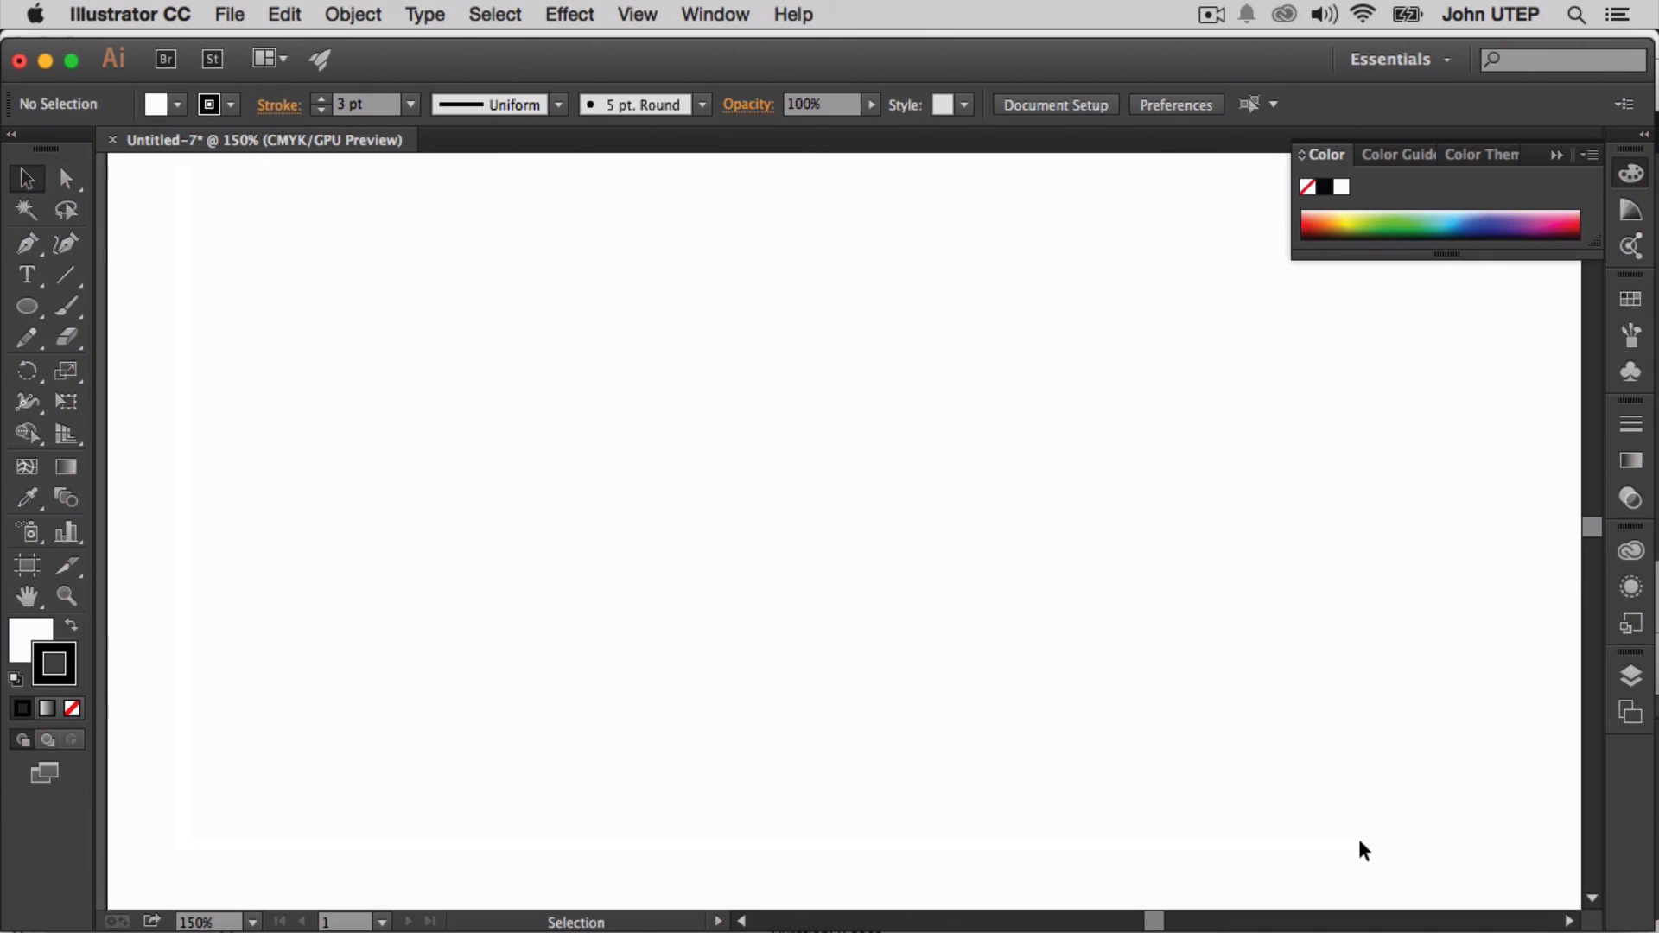